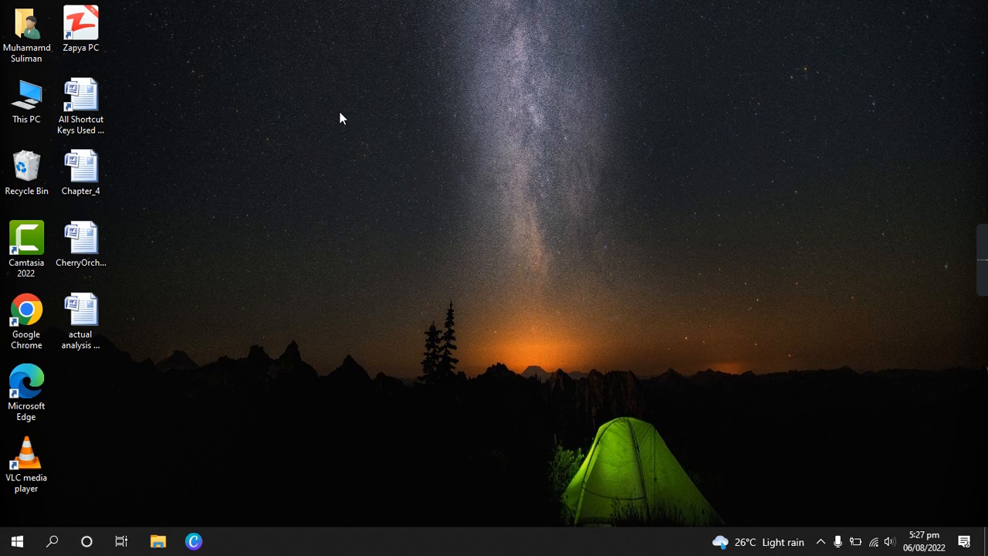
# Launch Microsoft Excel with a blank workbook and select cell A1.
pyautogui.press('super+r')
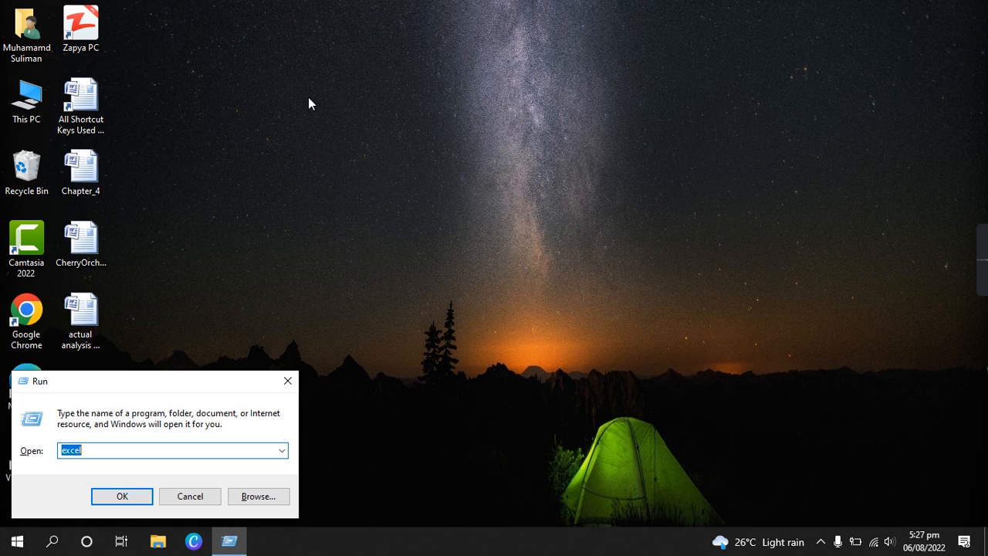
pyautogui.press('Return')
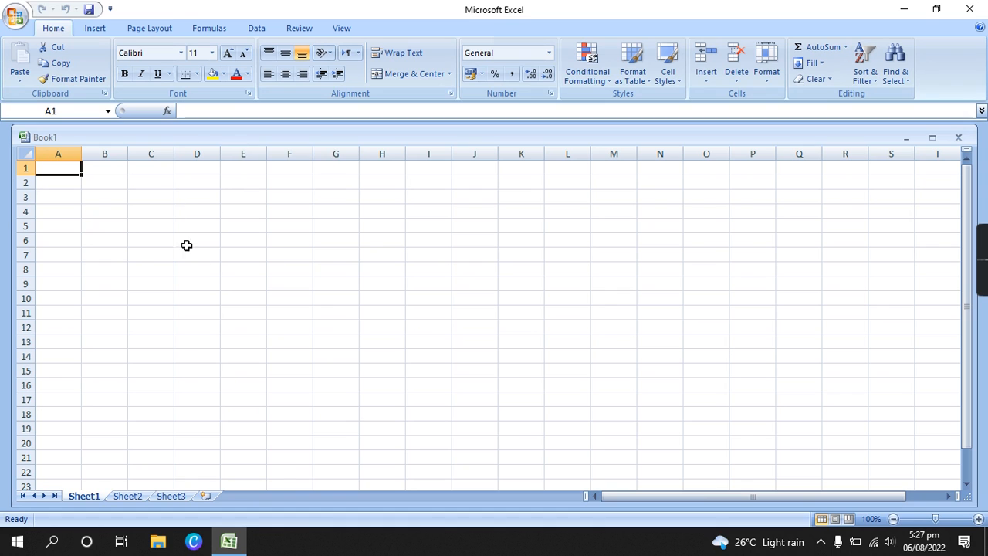
pyautogui.moveTo(239, 162); pyautogui.dragTo(724, 440)
pyautogui.click(108, 210)
pyautogui.click(69, 170)
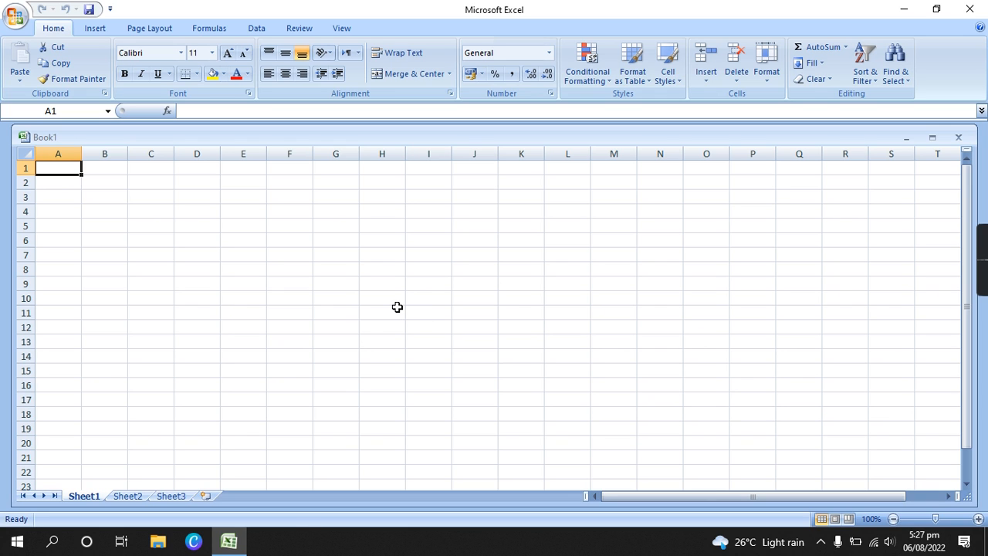
pyautogui.hotkey('alt', 'v')
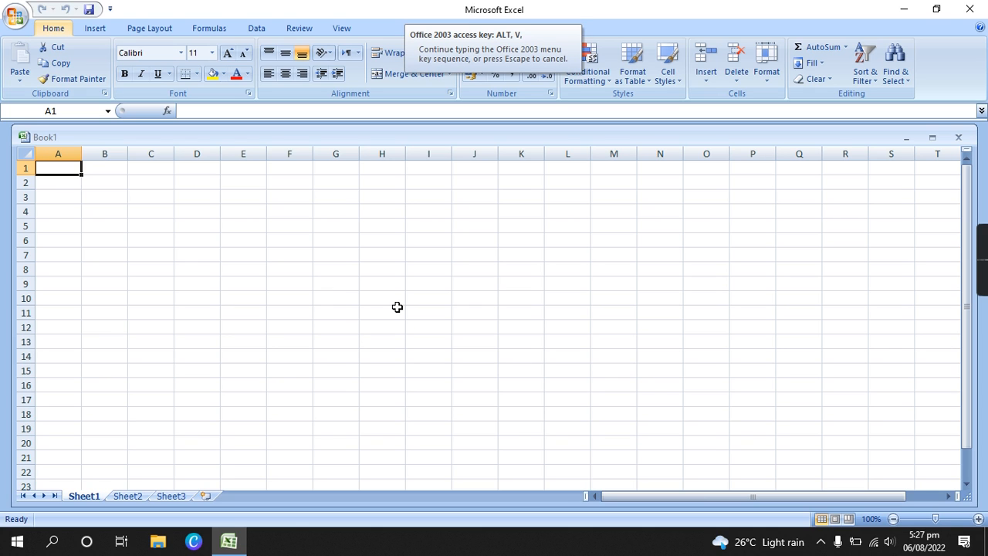
pyautogui.press('Escape')
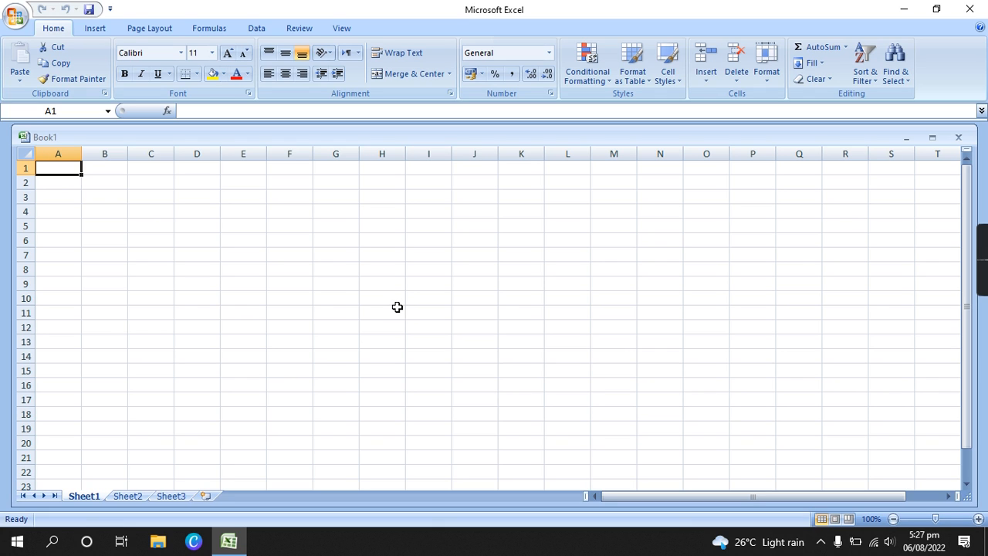
pyautogui.write('v')
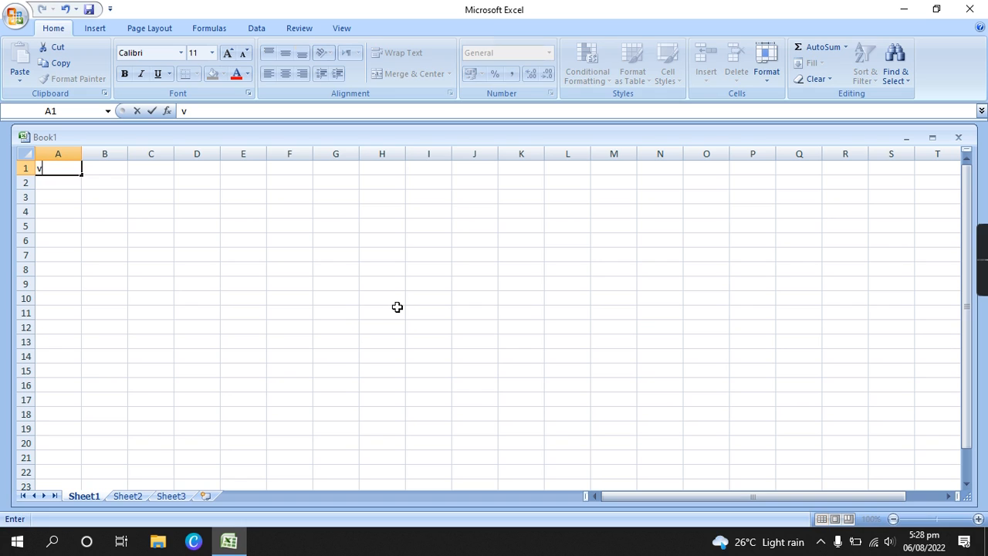
pyautogui.write('z')
pyautogui.press('BackSpace')
pyautogui.press('BackSpace')
pyautogui.click(153, 201)
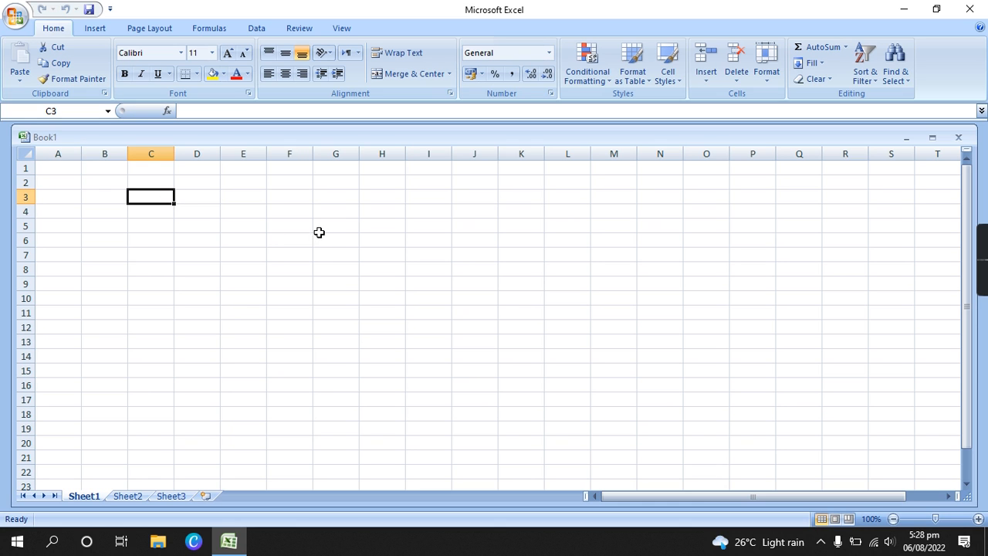
# Set the worksheet's zoom to a custom magnification of 348%.
pyautogui.press('alt')
pyautogui.press('v')
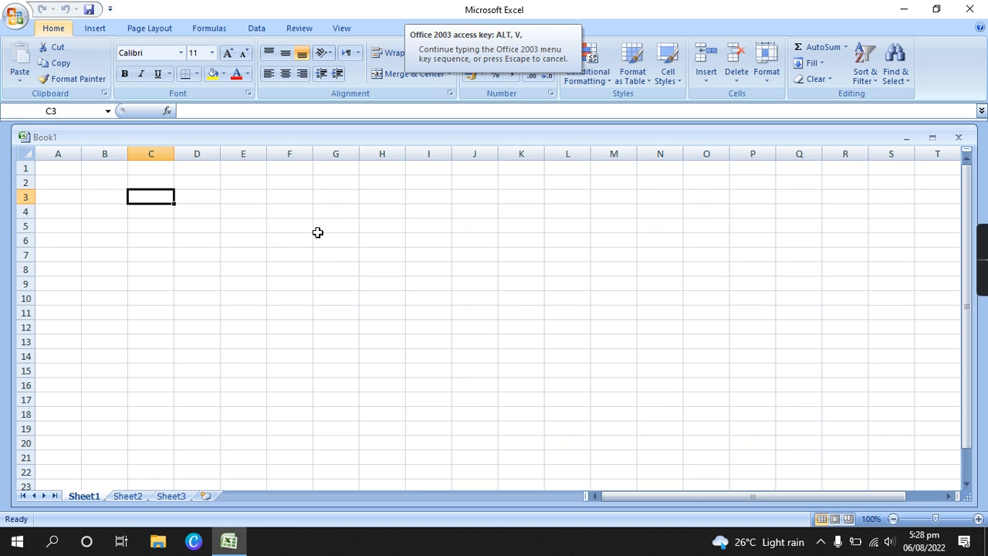
pyautogui.press('z')
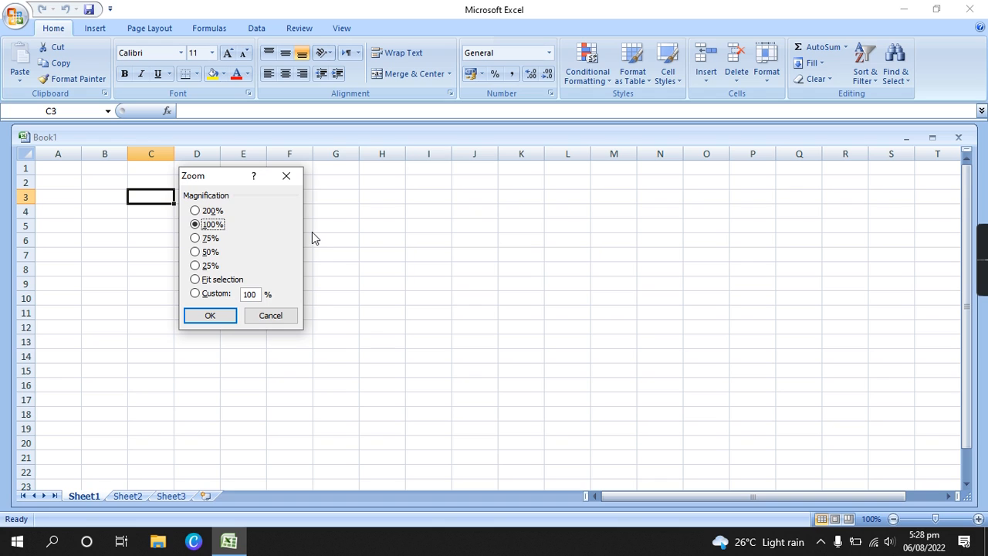
pyautogui.press('Up')
pyautogui.moveTo(255, 295); pyautogui.dragTo(246, 300)
pyautogui.doubleClick(258, 294)
pyautogui.press('BackSpace')
pyautogui.write('348')
pyautogui.press('Return')
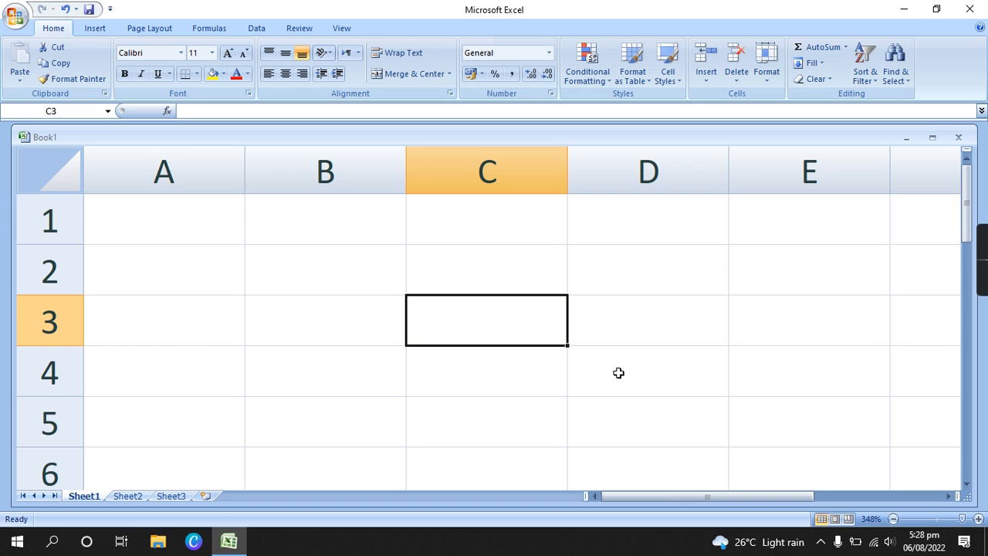
# Reduce the worksheet's zoom in 10% increments to 200%.
pyautogui.click(894, 520)
pyautogui.click(894, 520)
pyautogui.click(895, 520)
pyautogui.click(894, 520)
pyautogui.click(894, 520)
pyautogui.click(894, 520)
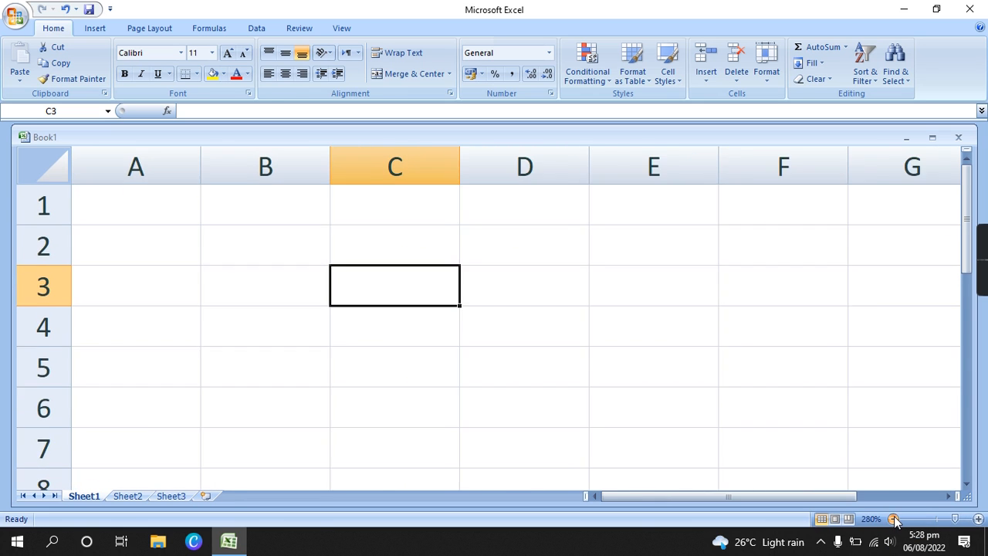
pyautogui.click(894, 520)
pyautogui.click(894, 520)
pyautogui.click(894, 520)
pyautogui.click(894, 520)
pyautogui.click(894, 519)
pyautogui.click(894, 519)
pyautogui.click(894, 519)
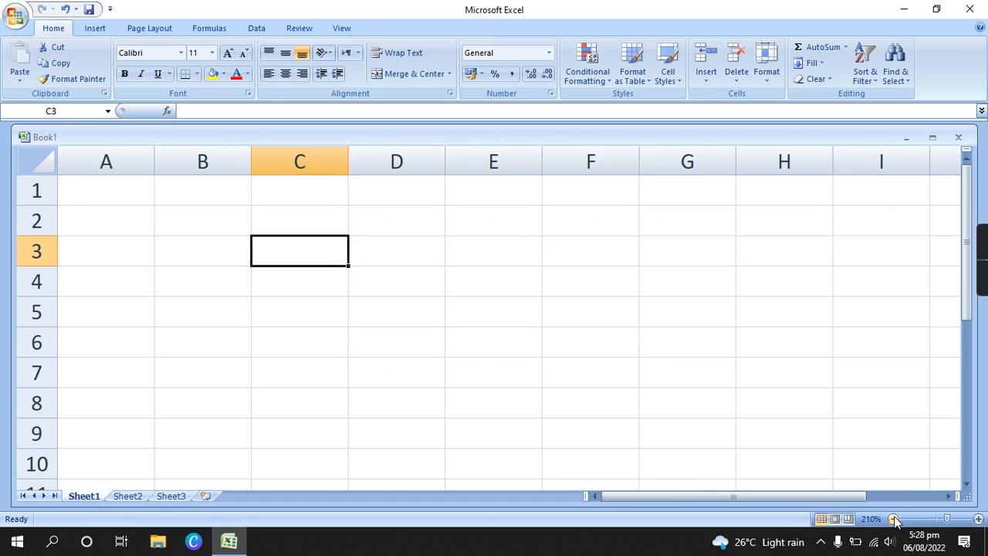
pyautogui.click(894, 520)
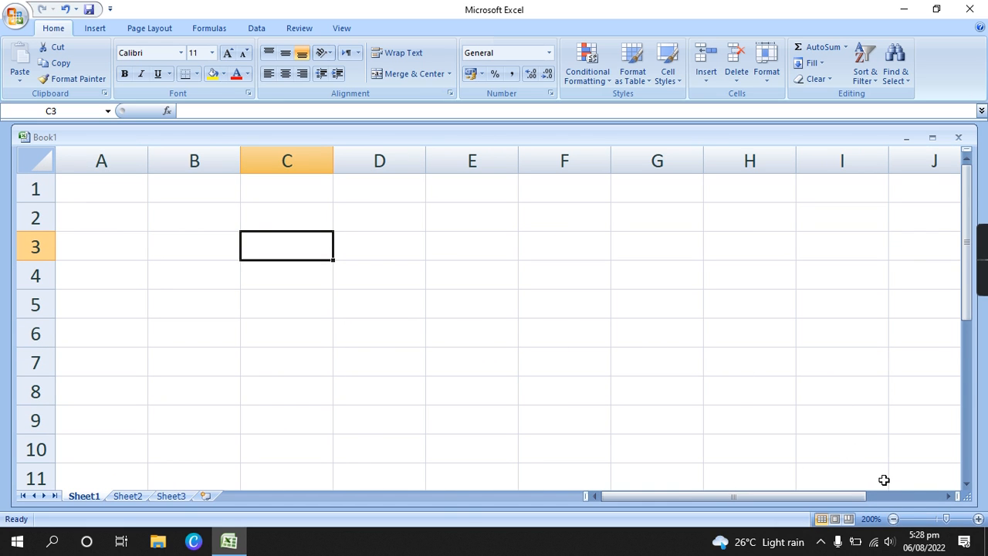
# Enter the column headings S No, Sub1, Sub 2 and Sub3 in cells A1 to D1.
pyautogui.click(130, 199)
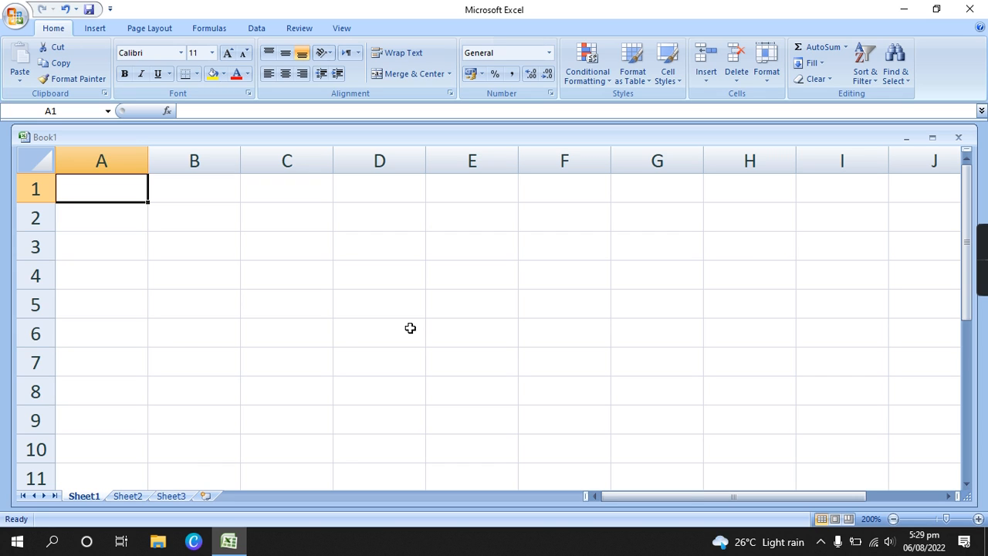
pyautogui.write('S')
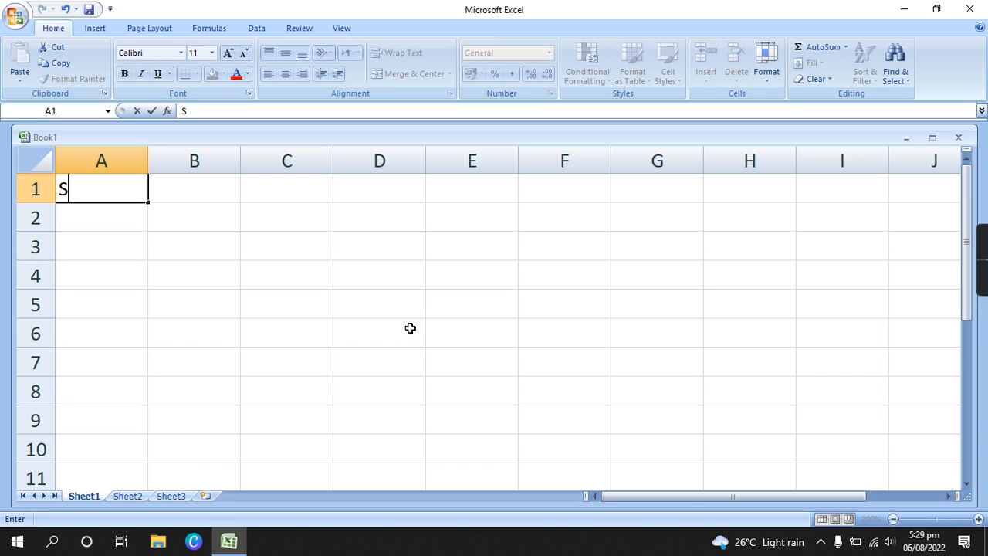
pyautogui.write(' No')
pyautogui.press('Tab')
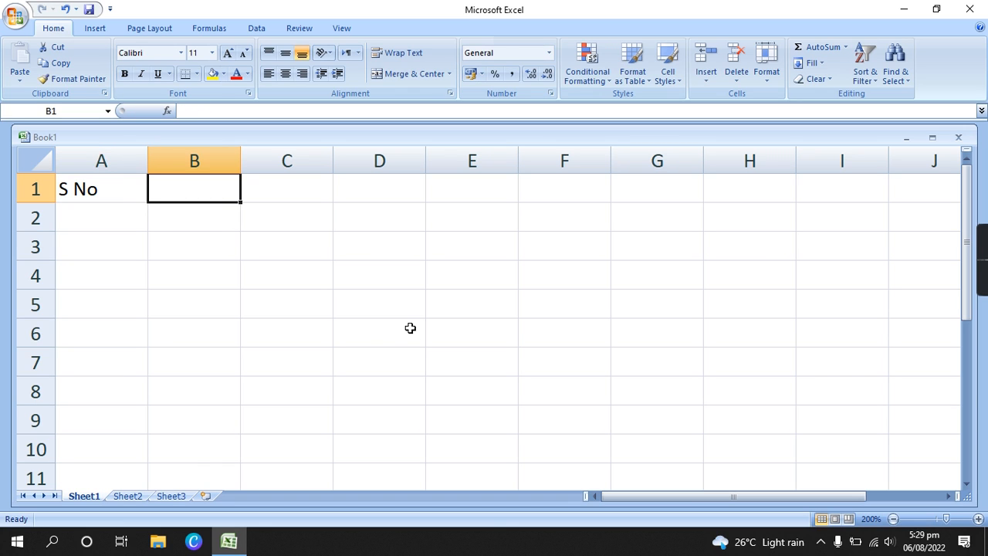
pyautogui.write('Sub1')
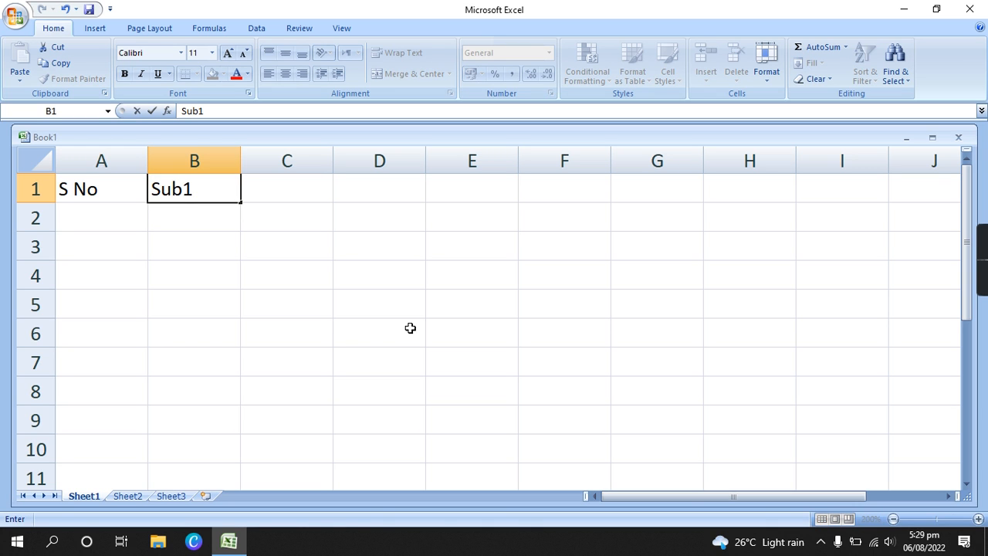
pyautogui.press('Tab')
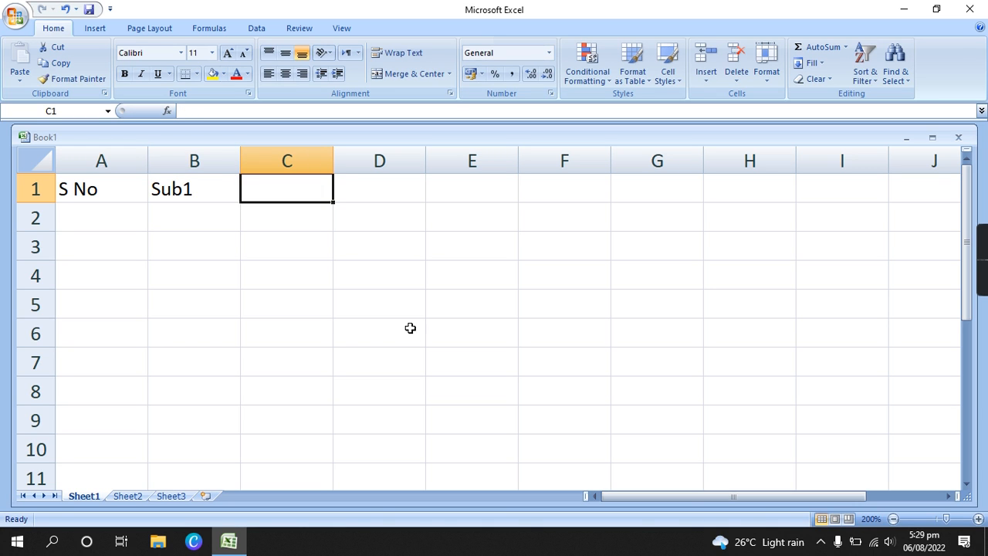
pyautogui.write('Sub 2')
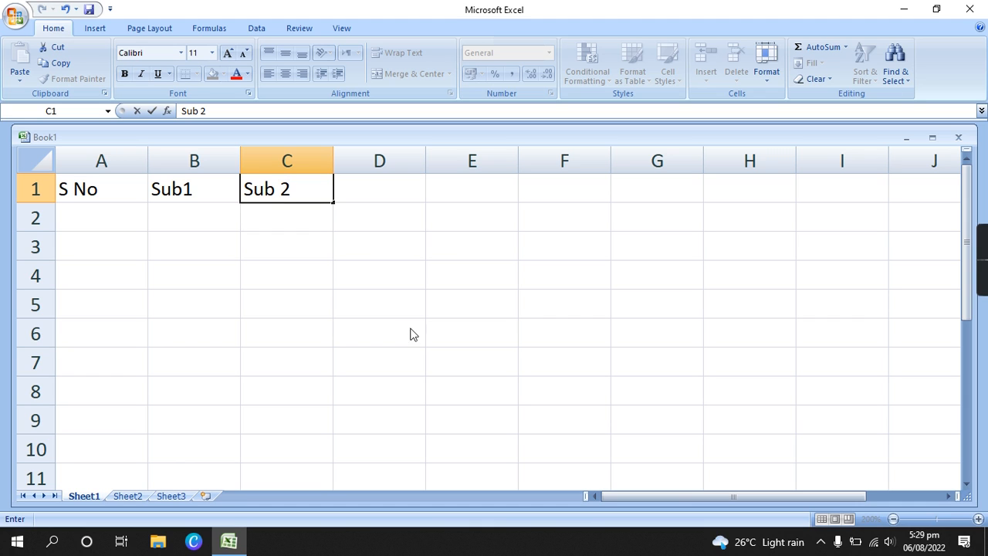
pyautogui.press('Tab')
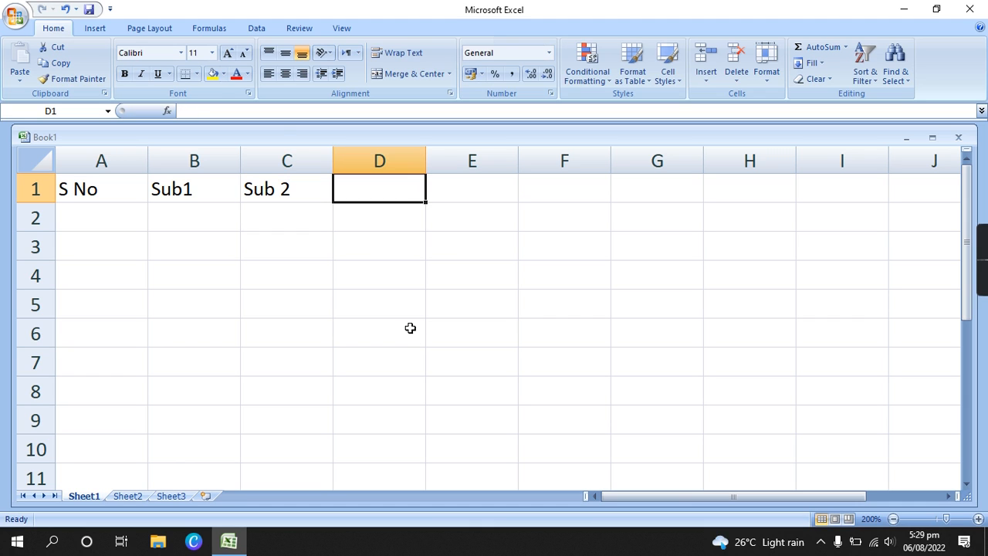
pyautogui.write('Sub3')
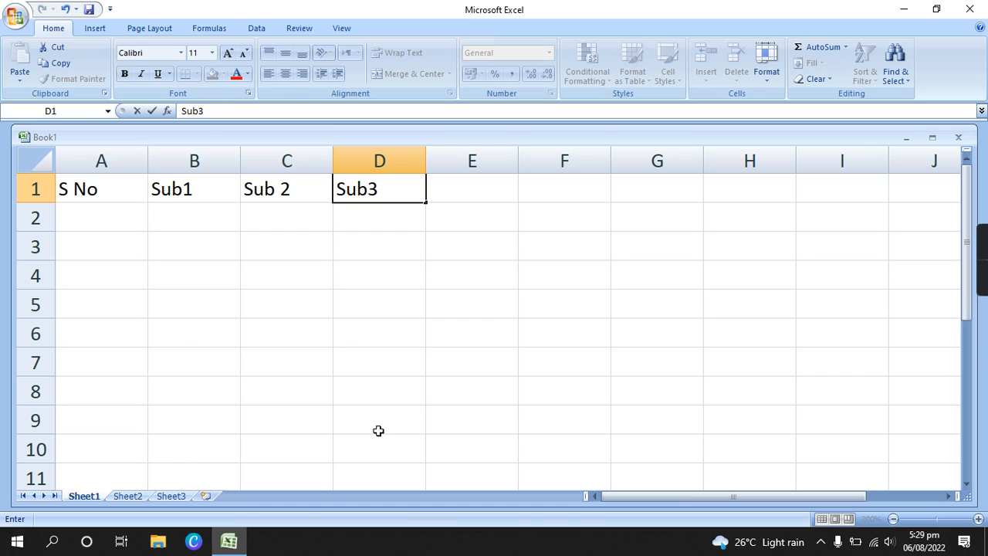
pyautogui.click(435, 269)
pyautogui.click(130, 192)
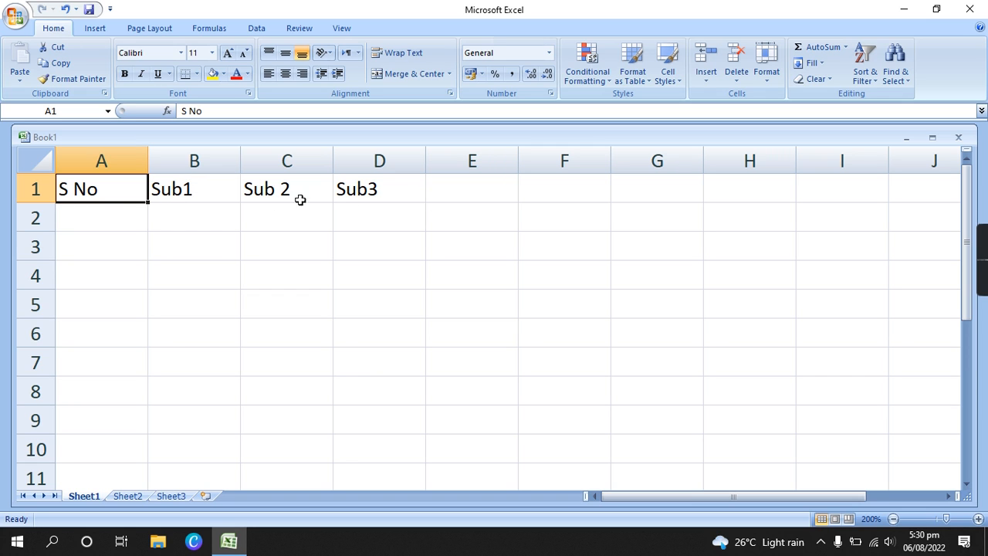
pyautogui.click(235, 201)
pyautogui.click(280, 196)
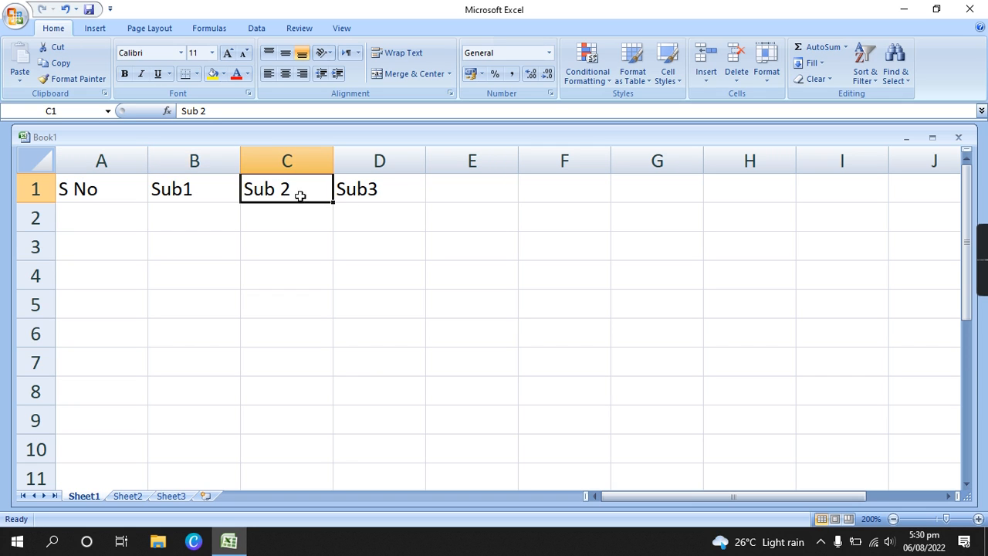
pyautogui.click(354, 193)
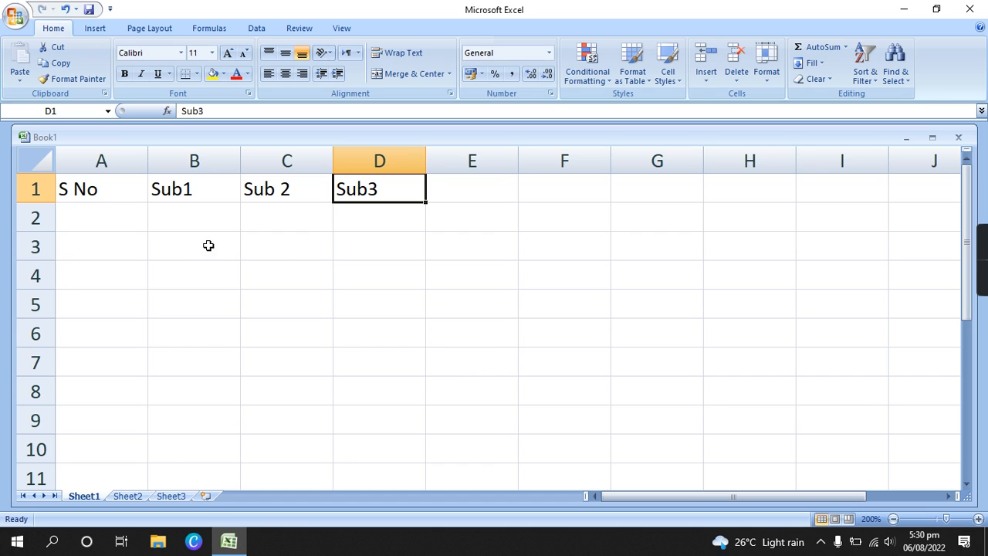
# Enter the serial numbers 1 and 2 in cells A2 and A3 under S No.
pyautogui.click(120, 223)
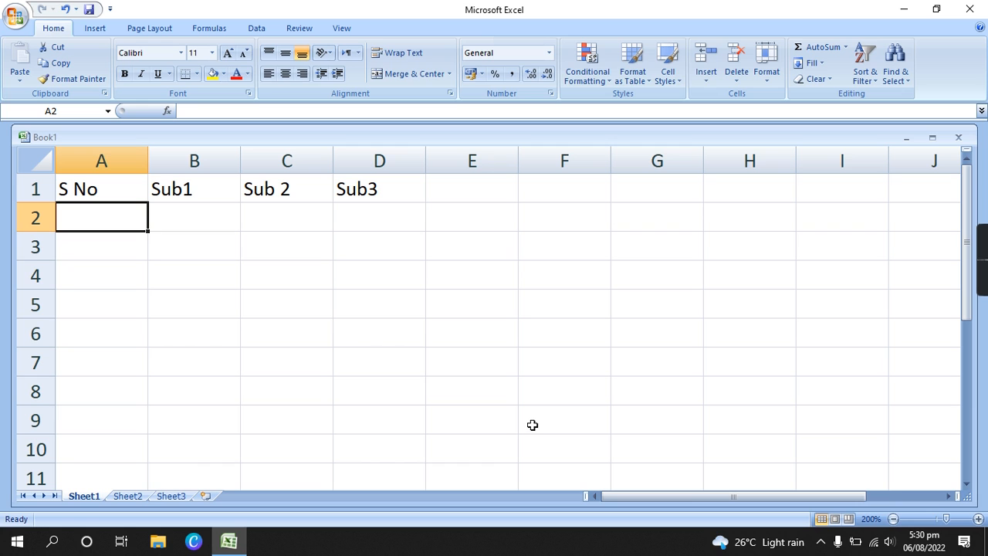
pyautogui.write('1')
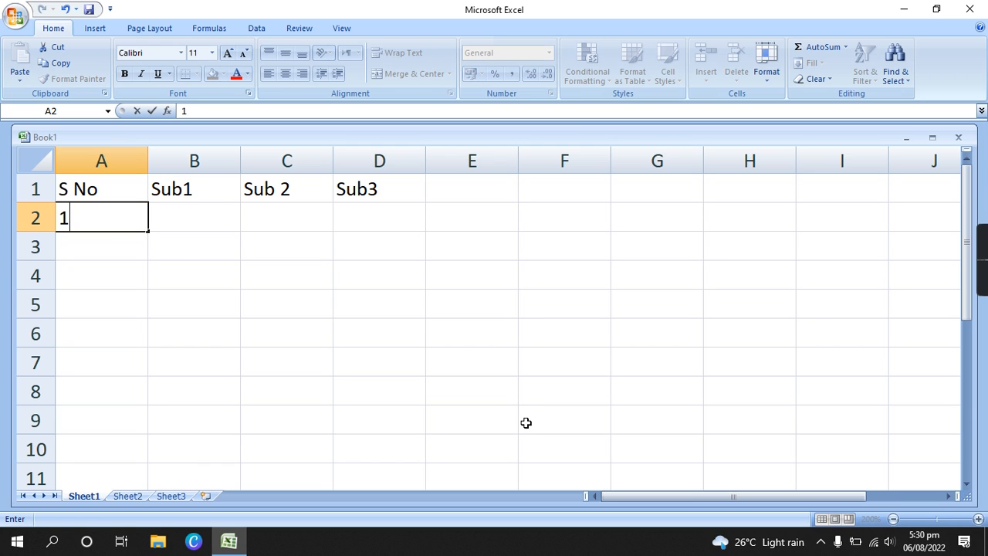
pyautogui.press('Return')
pyautogui.write('2')
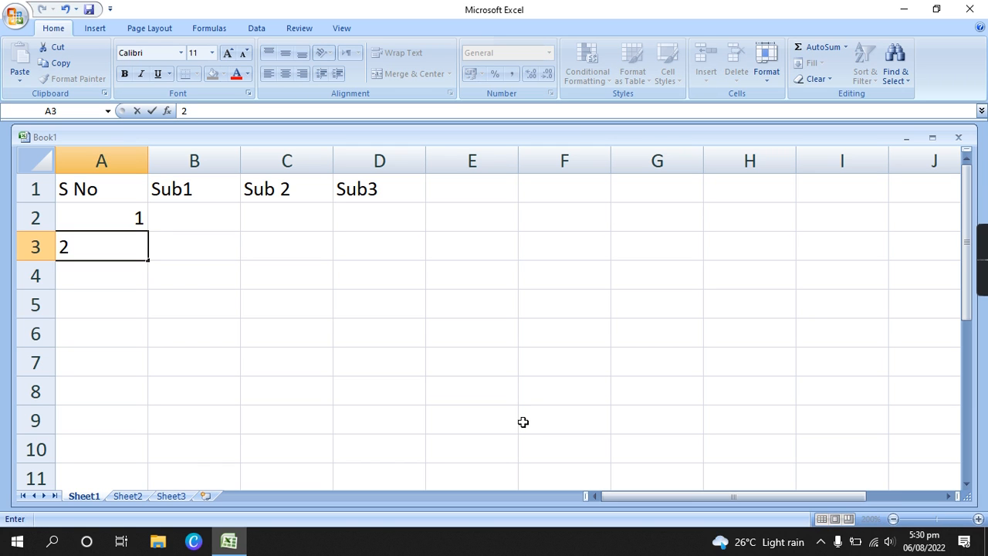
pyautogui.moveTo(416, 437); pyautogui.dragTo(413, 427)
# AutoFill the series from A2:A3 down to A10, and undo the fill.
pyautogui.click(139, 214)
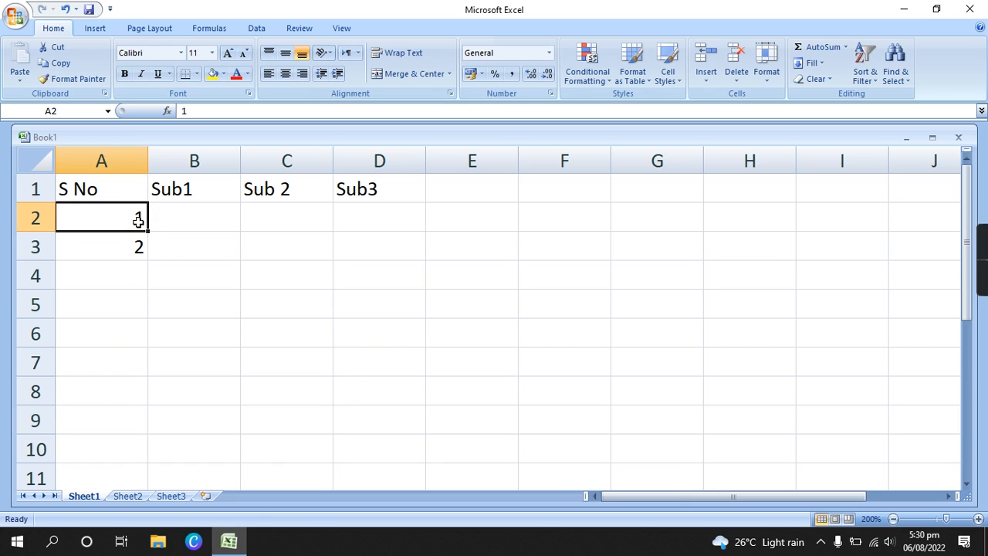
pyautogui.moveTo(139, 214); pyautogui.dragTo(140, 239)
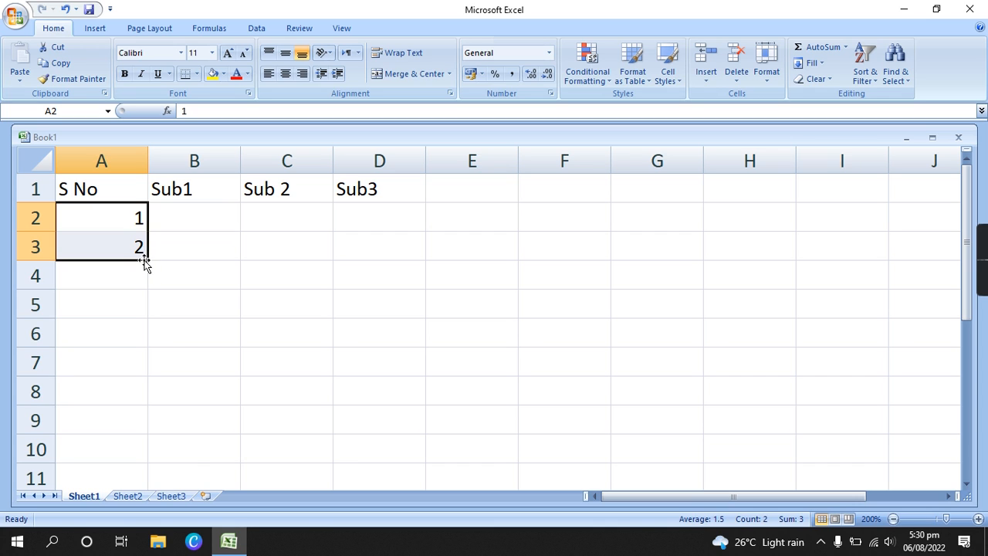
pyautogui.moveTo(147, 260); pyautogui.dragTo(146, 470)
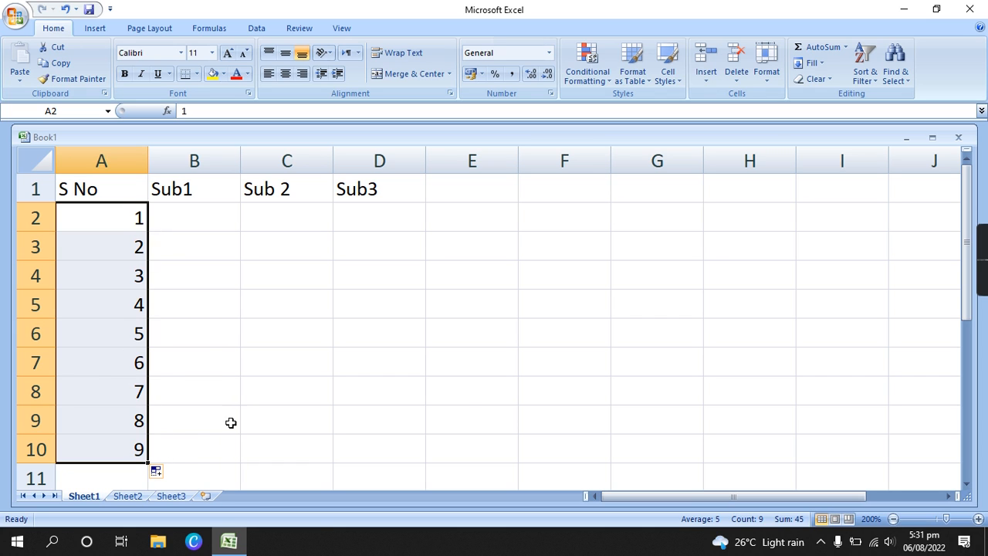
pyautogui.scroll(-1, 201, 340)
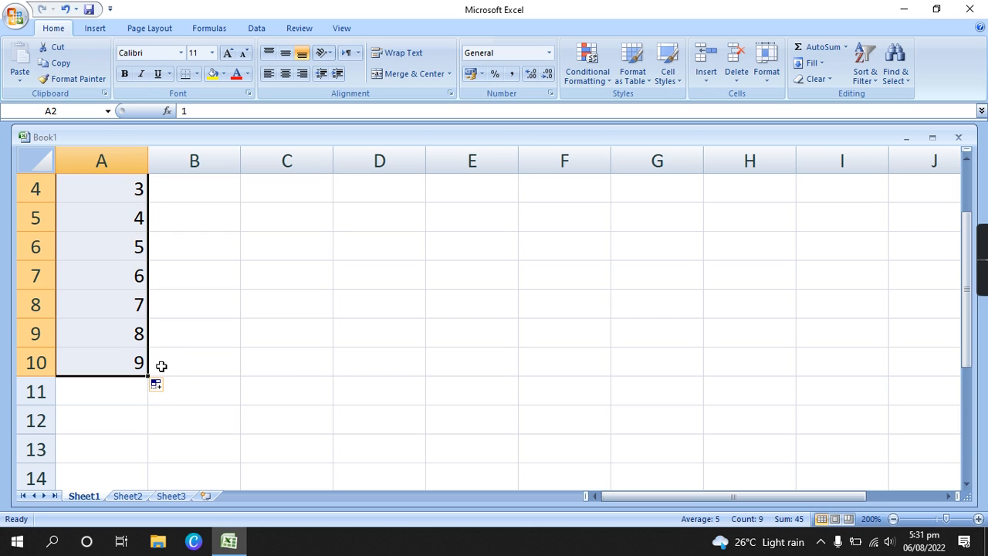
pyautogui.hotkey('ctrl', 'z')
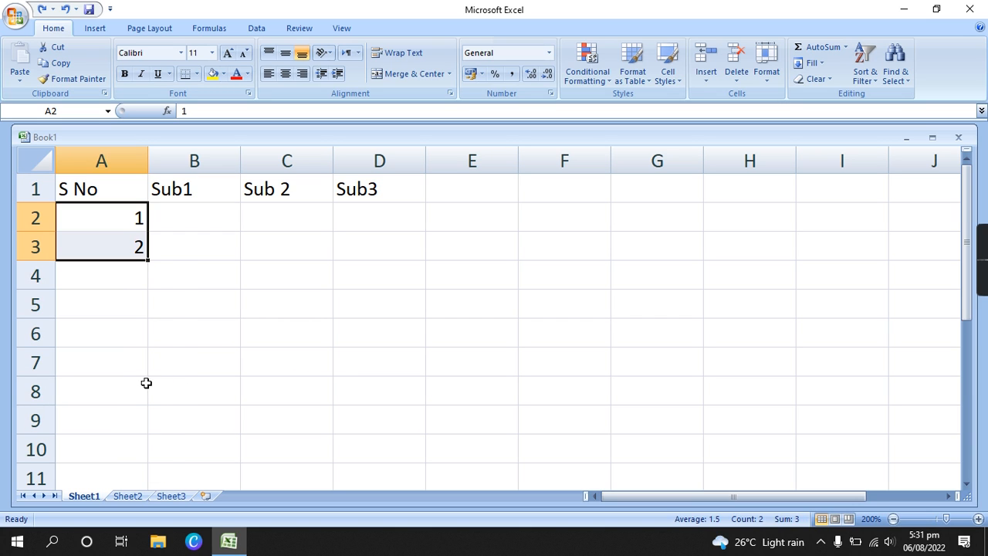
# Clear cell A3 and fill the value 1 from A2 down to A9.
pyautogui.click(156, 238)
pyautogui.click(140, 225)
pyautogui.click(132, 244)
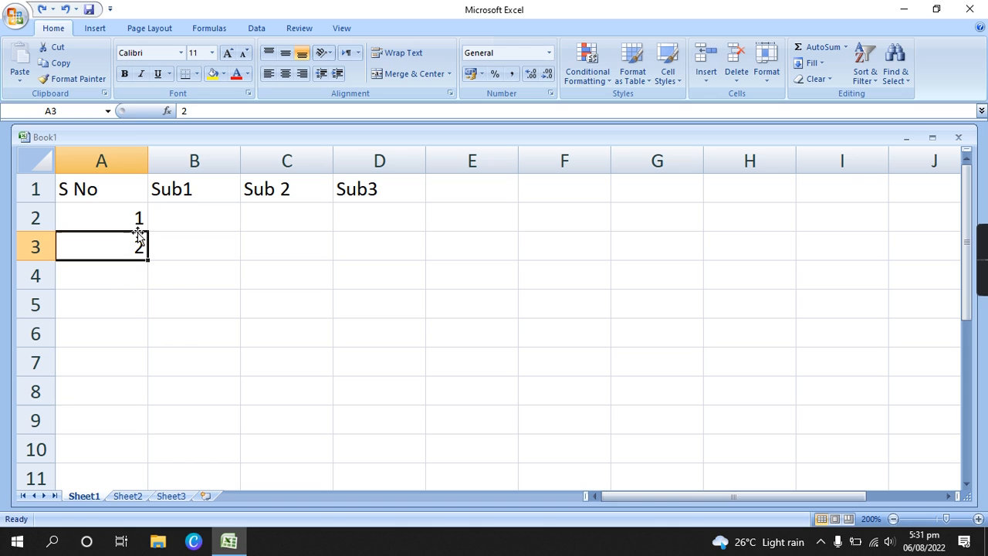
pyautogui.press('BackSpace')
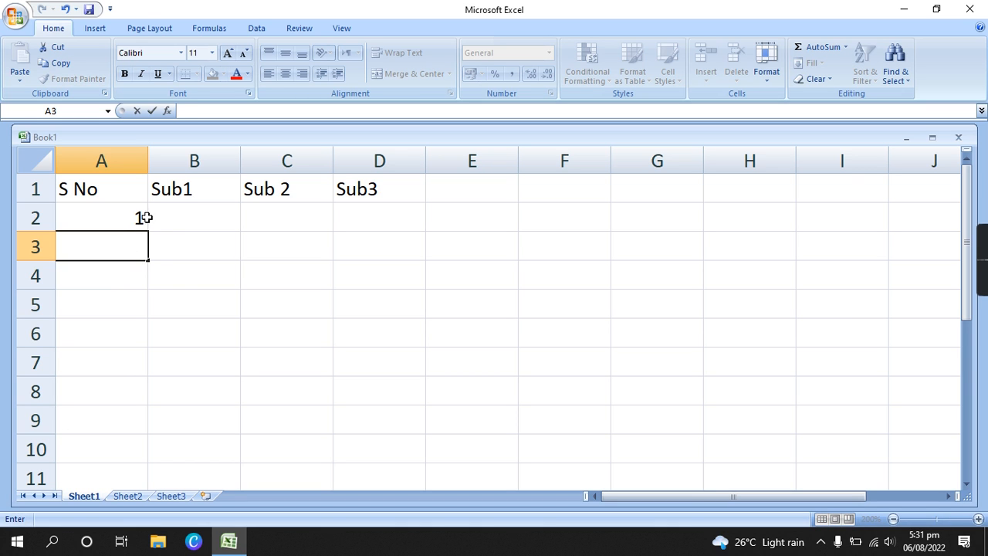
pyautogui.click(141, 224)
pyautogui.moveTo(148, 229); pyautogui.dragTo(135, 430)
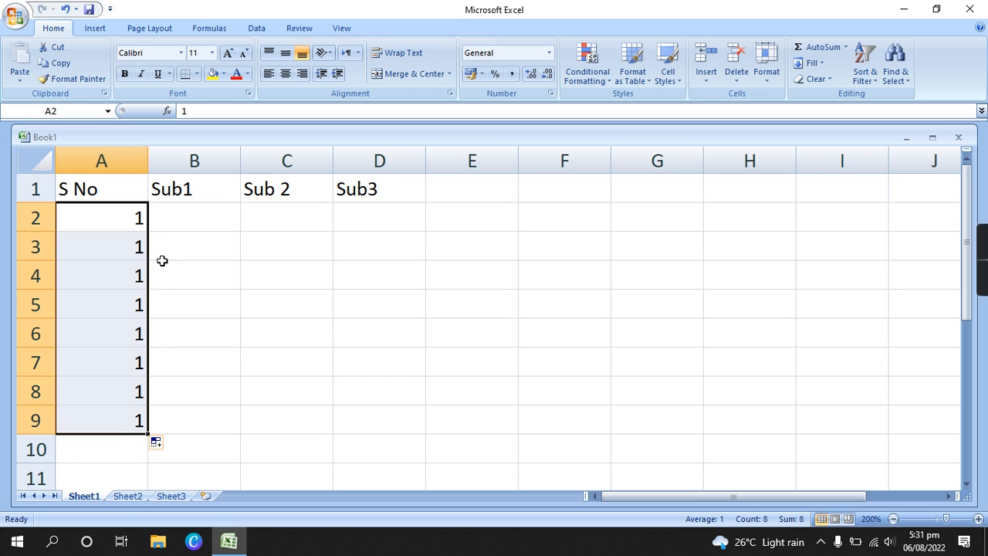
# Write the note Auto Fill Handle in cell C3.
pyautogui.click(258, 259)
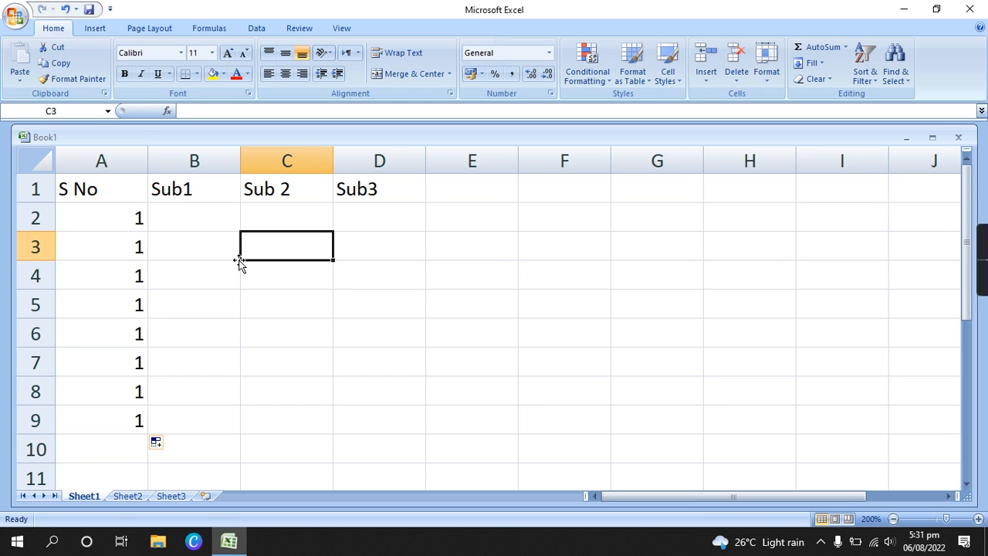
pyautogui.write('Auto ')
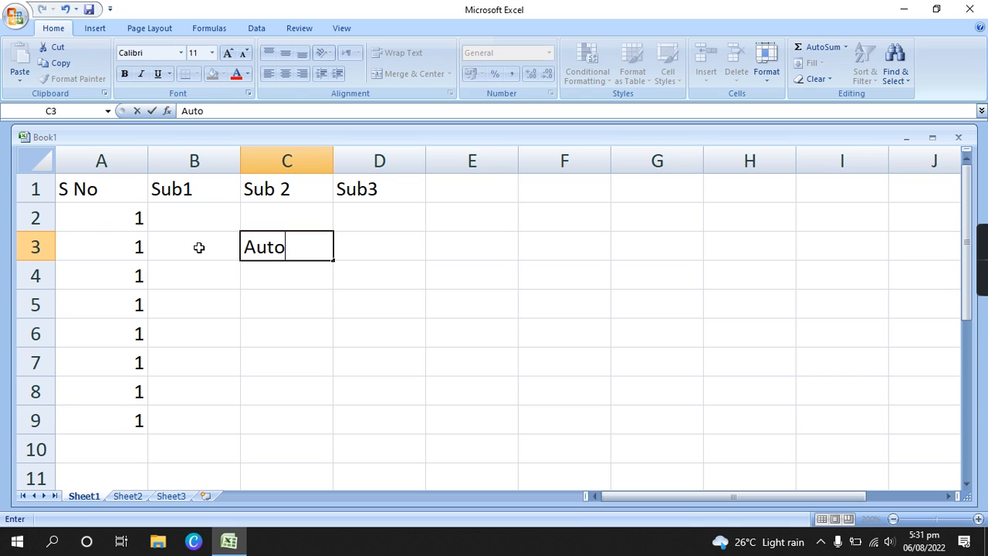
pyautogui.write('Fill Handle')
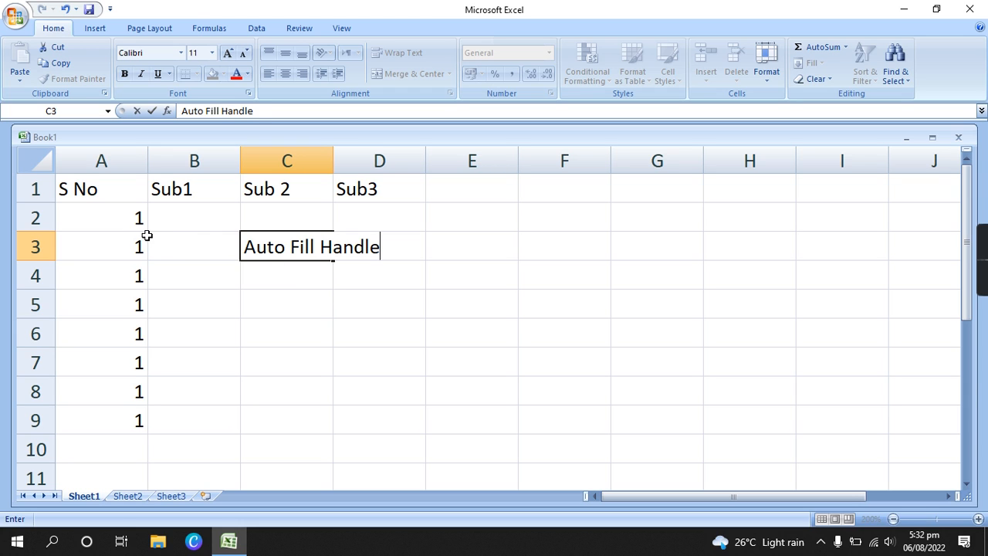
# Erase the Auto Fill Handle text from cell C3.
pyautogui.press('BackSpace')
pyautogui.press('BackSpace')
pyautogui.press('BackSpace')
pyautogui.press('BackSpace')
pyautogui.press('BackSpace')
pyautogui.press('BackSpace')
pyautogui.press('BackSpace')
pyautogui.press('BackSpace')
pyautogui.press('BackSpace')
pyautogui.press('BackSpace')
pyautogui.press('BackSpace')
pyautogui.press('BackSpace')
pyautogui.press('BackSpace')
pyautogui.press('BackSpace')
pyautogui.press('BackSpace')
pyautogui.press('BackSpace')
# Clear cell A9 and delete cells A2:A8, shifting the remaining cells left.
pyautogui.click(143, 418)
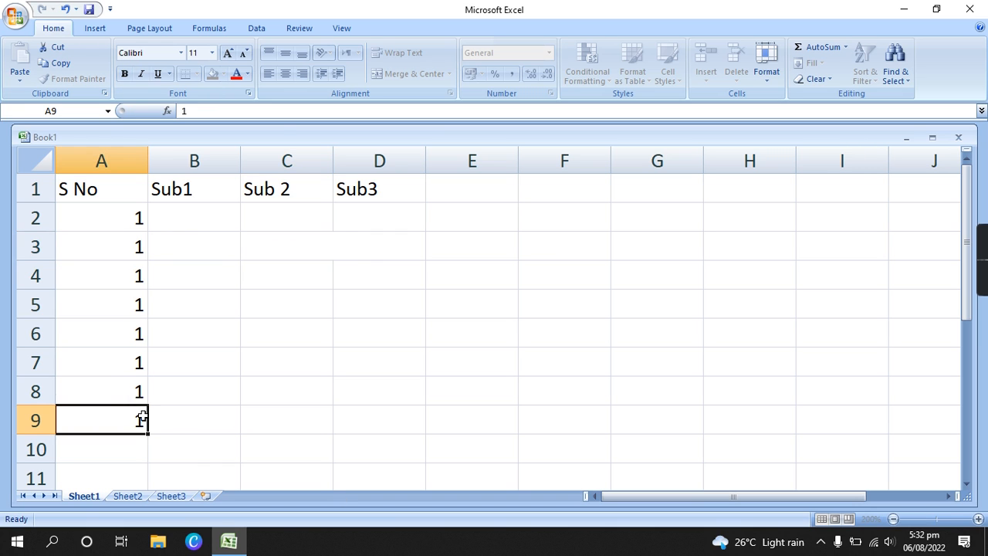
pyautogui.moveTo(135, 225); pyautogui.dragTo(139, 390)
pyautogui.rightClick(131, 324)
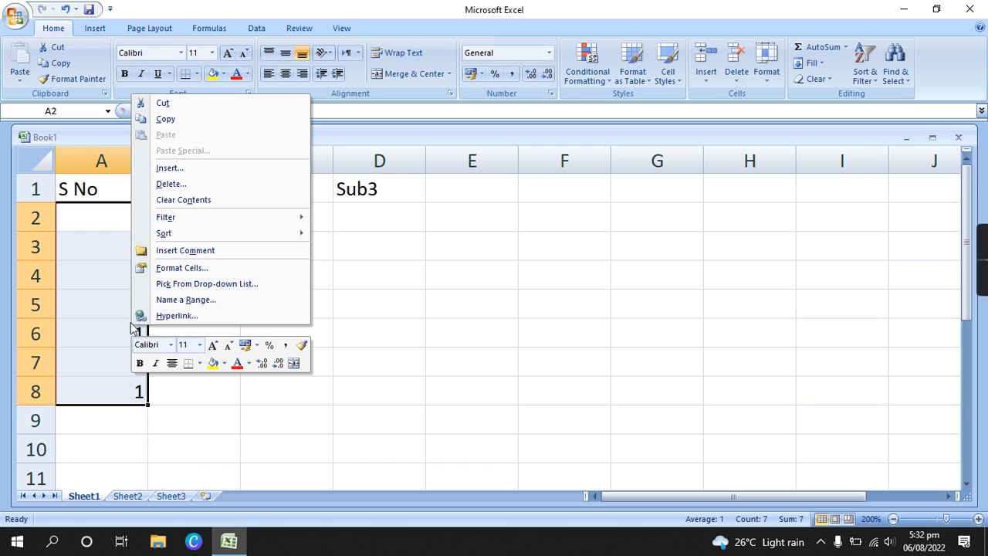
pyautogui.click(202, 185)
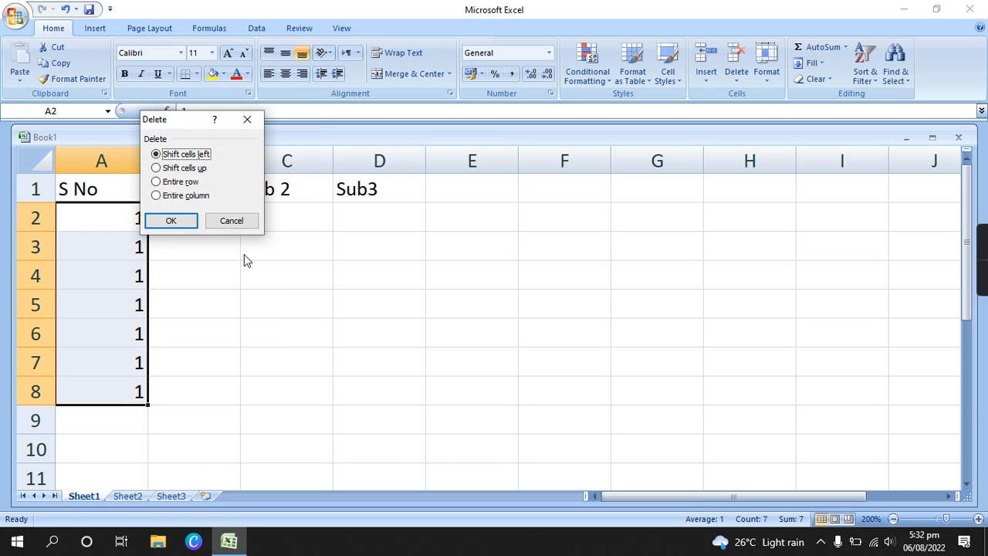
pyautogui.click(172, 221)
pyautogui.click(217, 297)
# Enter the serial numbers 1 and 2 in cells A2 and A3.
pyautogui.click(132, 215)
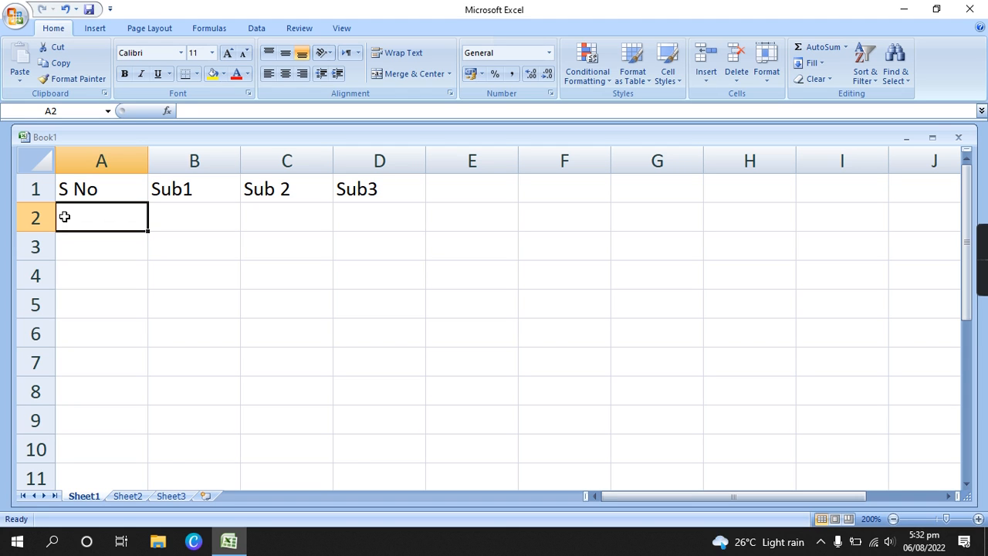
pyautogui.write('1')
pyautogui.click(90, 247)
pyautogui.write('2')
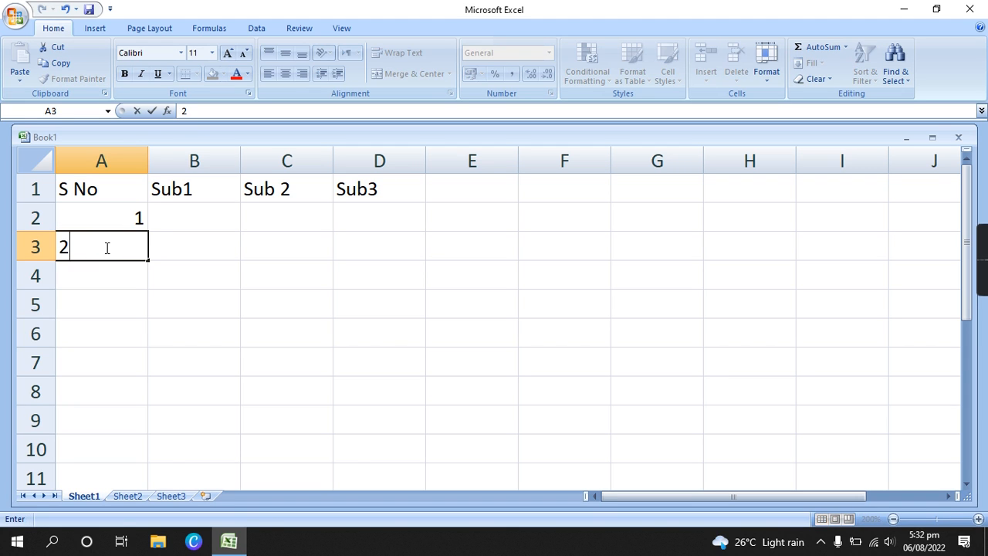
pyautogui.click(172, 253)
# AutoFill the serial number series from A2:A3 down to A9.
pyautogui.click(144, 217)
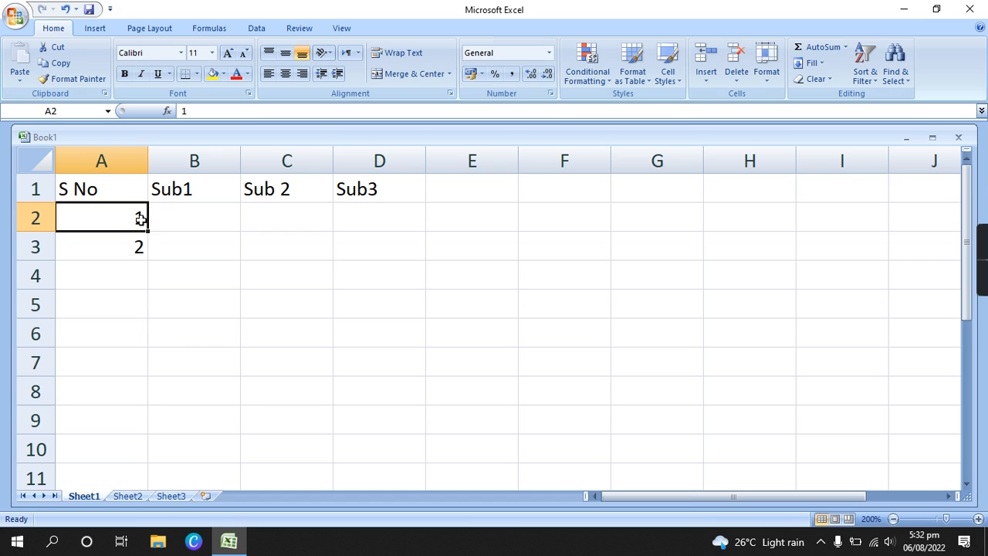
pyautogui.moveTo(137, 217); pyautogui.dragTo(137, 247)
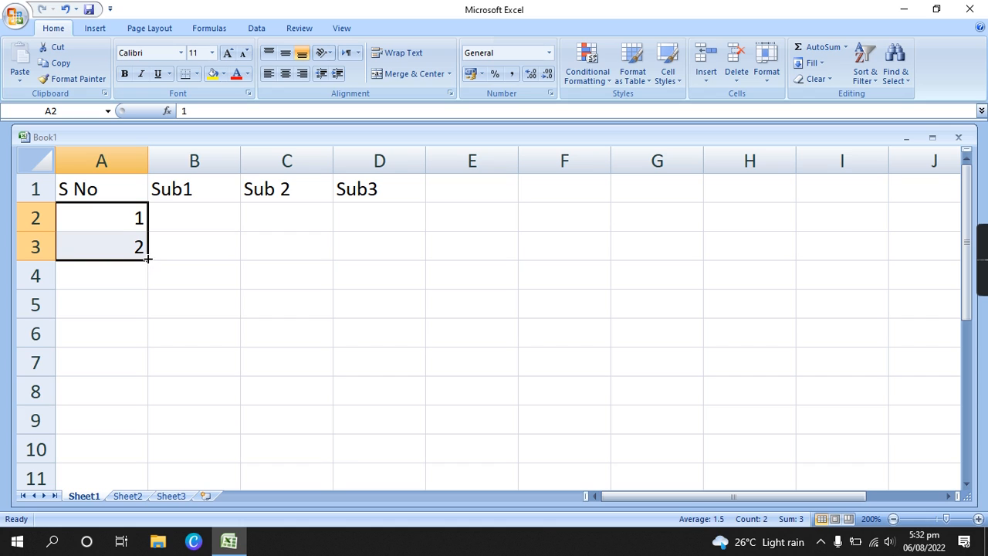
pyautogui.moveTo(147, 259); pyautogui.dragTo(147, 260)
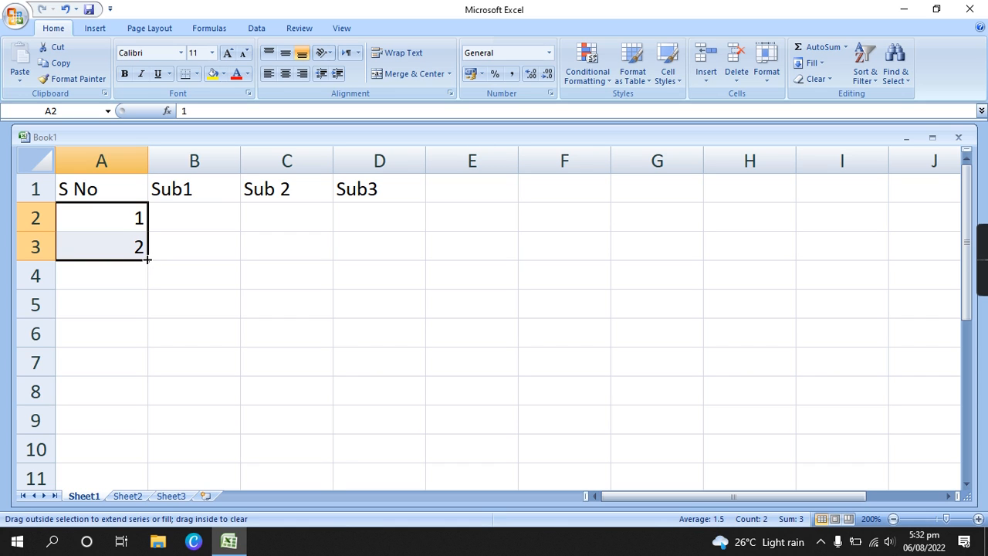
pyautogui.moveTo(147, 260); pyautogui.dragTo(147, 260)
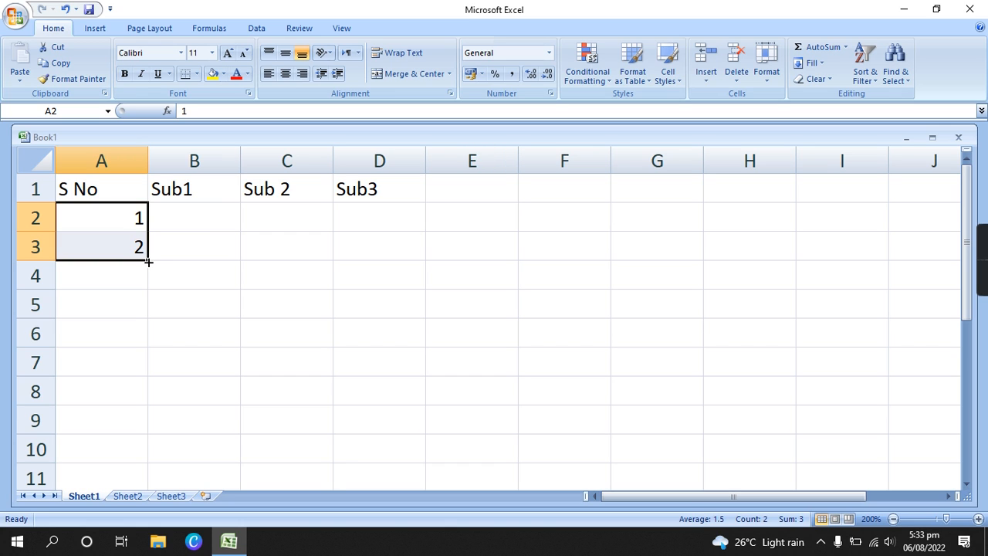
pyautogui.moveTo(147, 261); pyautogui.dragTo(145, 345)
pyautogui.moveTo(143, 384); pyautogui.dragTo(143, 423)
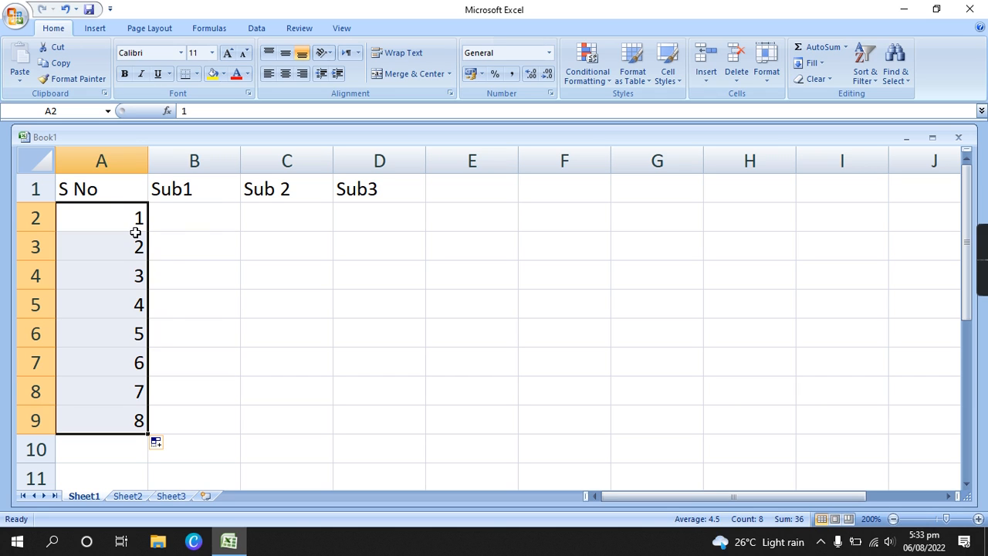
# Delete the filled serial number cells A2:A9 in the S No column.
pyautogui.rightClick(137, 230)
pyautogui.click(195, 322)
pyautogui.click(189, 361)
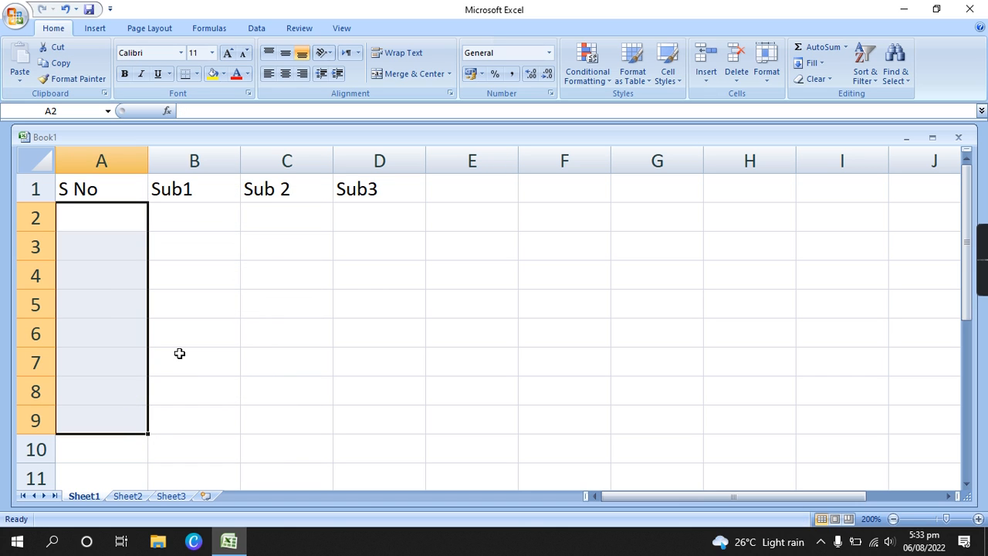
pyautogui.click(225, 280)
# Enter 2 in cell A2 and 4 in cell A3 under S No.
pyautogui.click(122, 229)
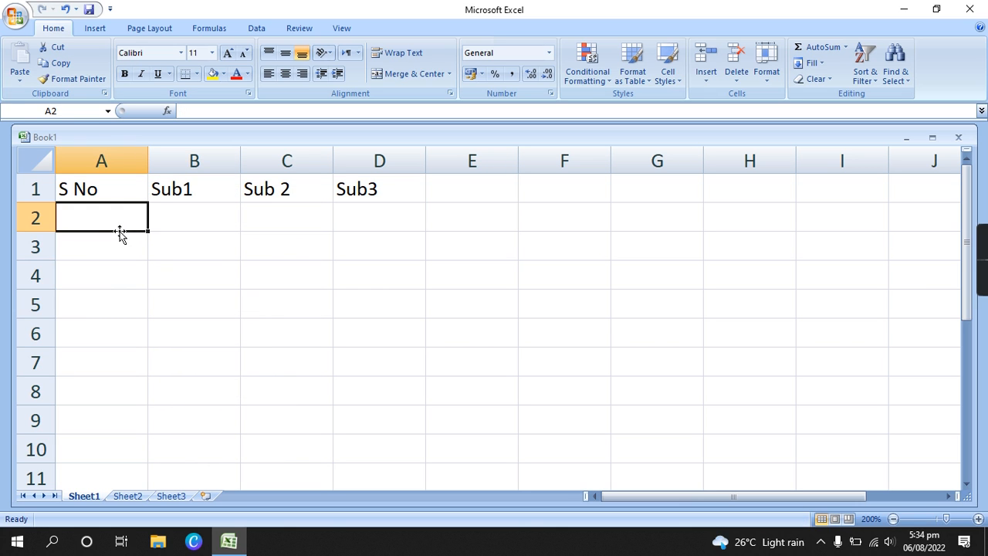
pyautogui.write('2')
pyautogui.click(133, 259)
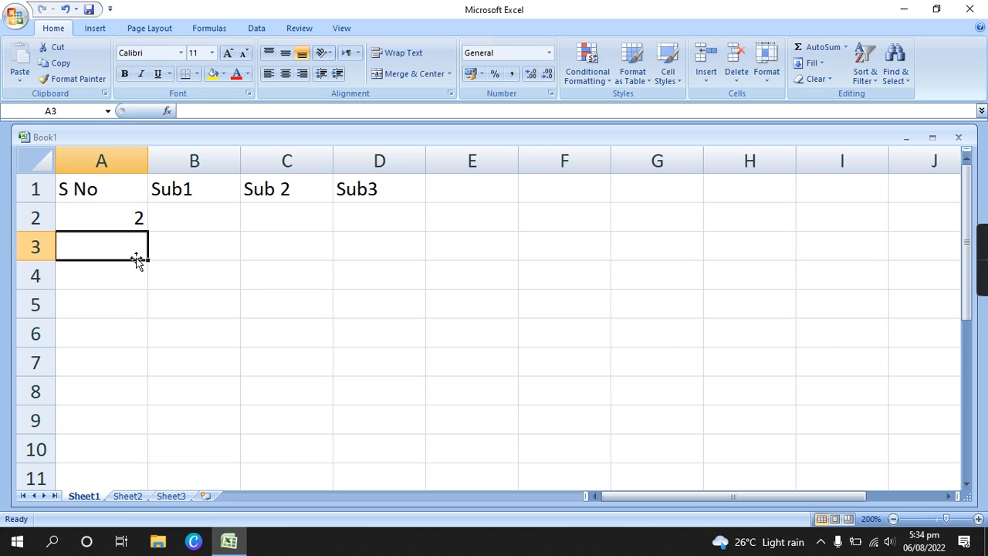
pyautogui.write('4')
pyautogui.click(166, 266)
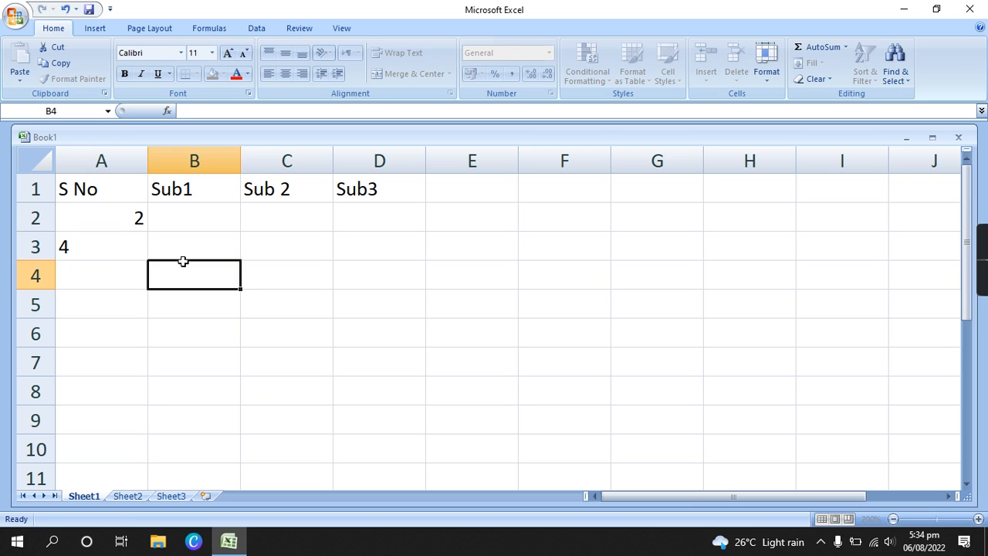
# Fill the value of A2 down into A3, and clear both cells.
pyautogui.click(139, 218)
pyautogui.moveTo(147, 230); pyautogui.dragTo(140, 248)
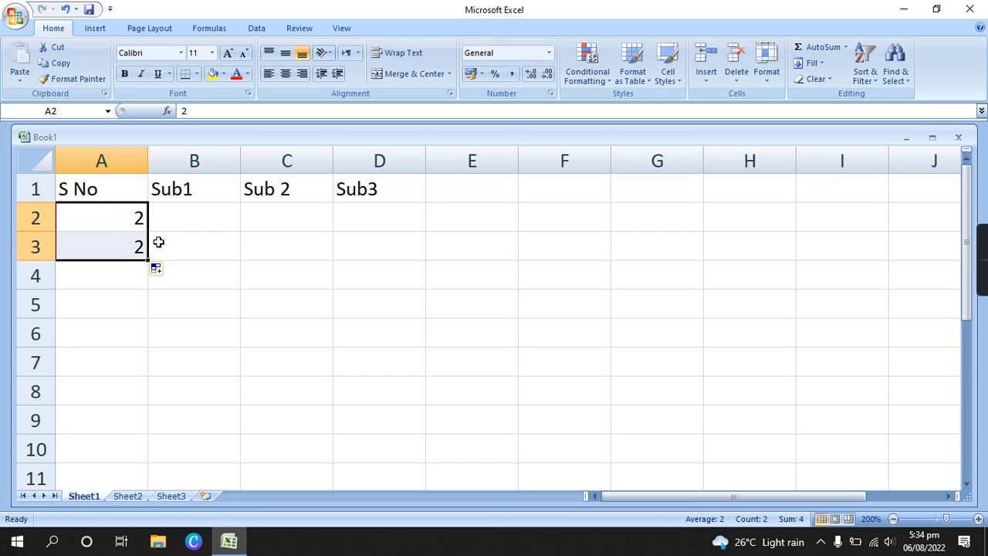
pyautogui.press('BackSpace')
pyautogui.click(144, 245)
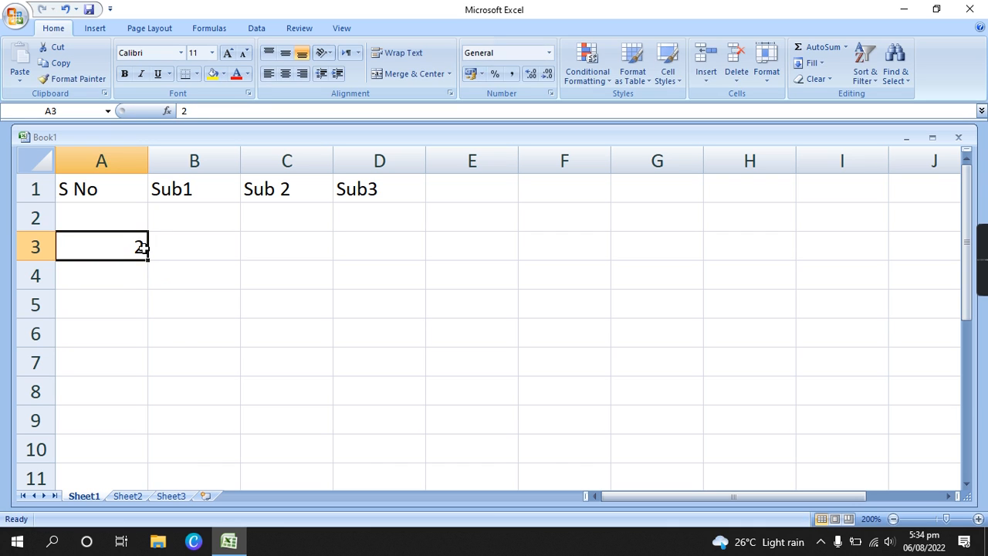
pyautogui.press('BackSpace')
# Enter the even numbers 2 and 4 again in cells A2 and A3.
pyautogui.click(142, 220)
pyautogui.write('2')
pyautogui.click(142, 244)
pyautogui.write('4')
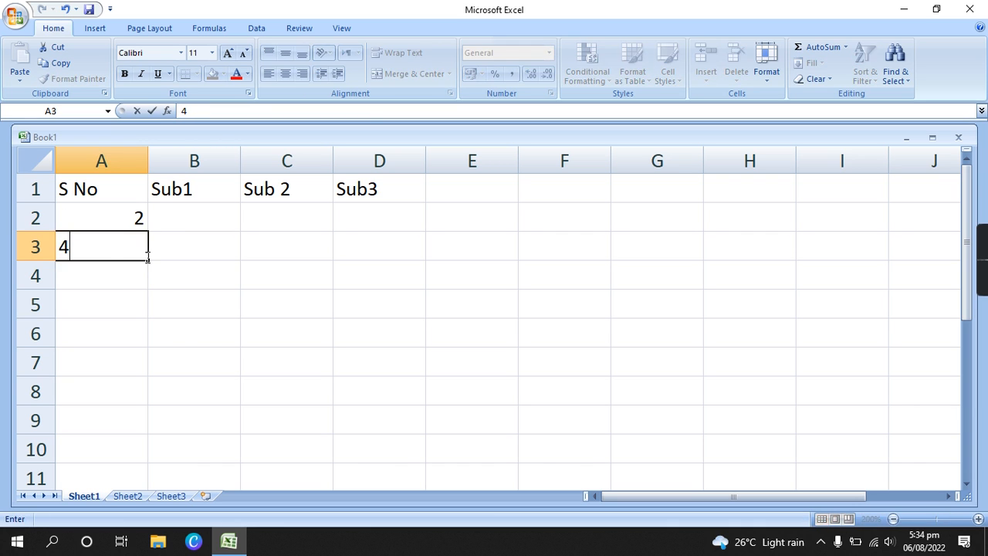
pyautogui.click(164, 262)
# AutoFill the even-number series from A2:A3 down to A8.
pyautogui.click(141, 217)
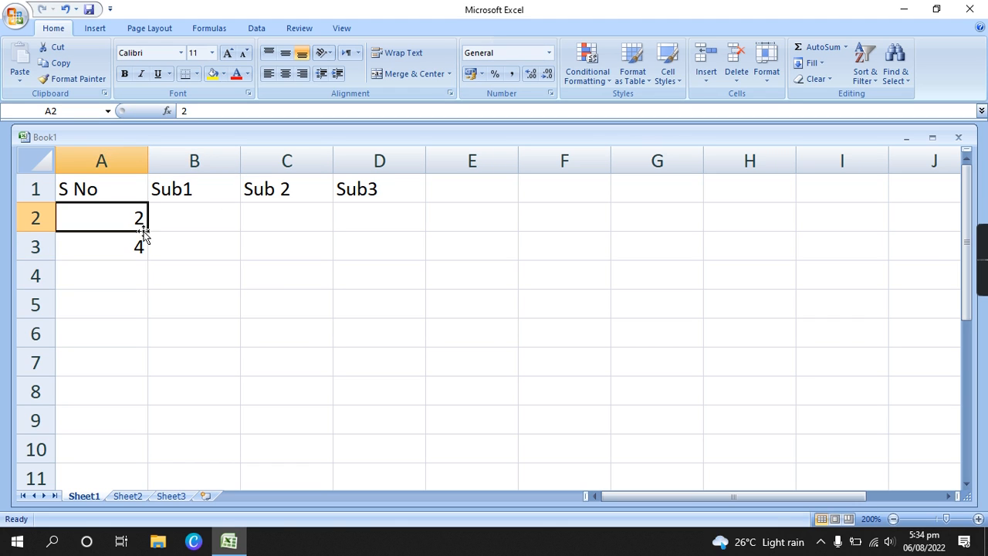
pyautogui.moveTo(128, 205); pyautogui.dragTo(130, 246)
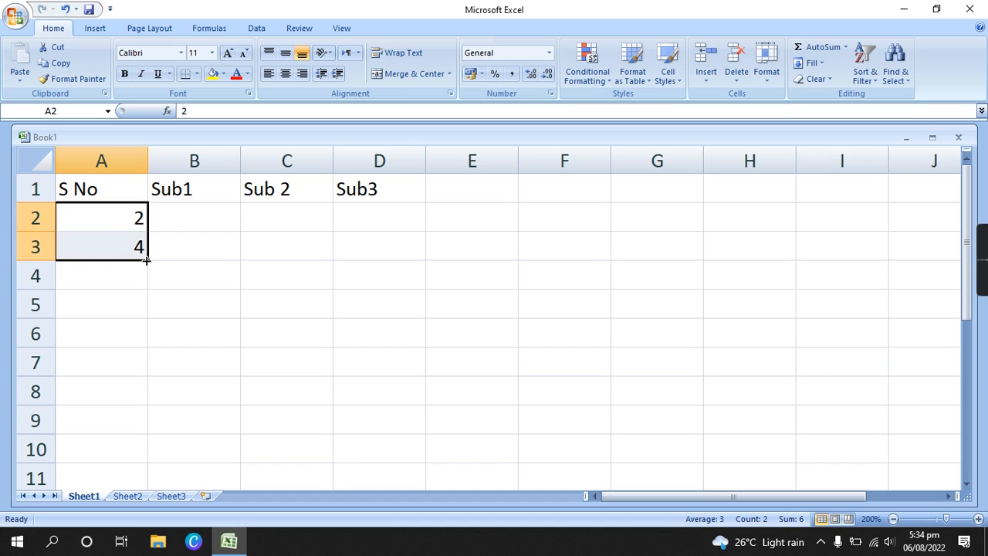
pyautogui.moveTo(148, 260); pyautogui.dragTo(147, 400)
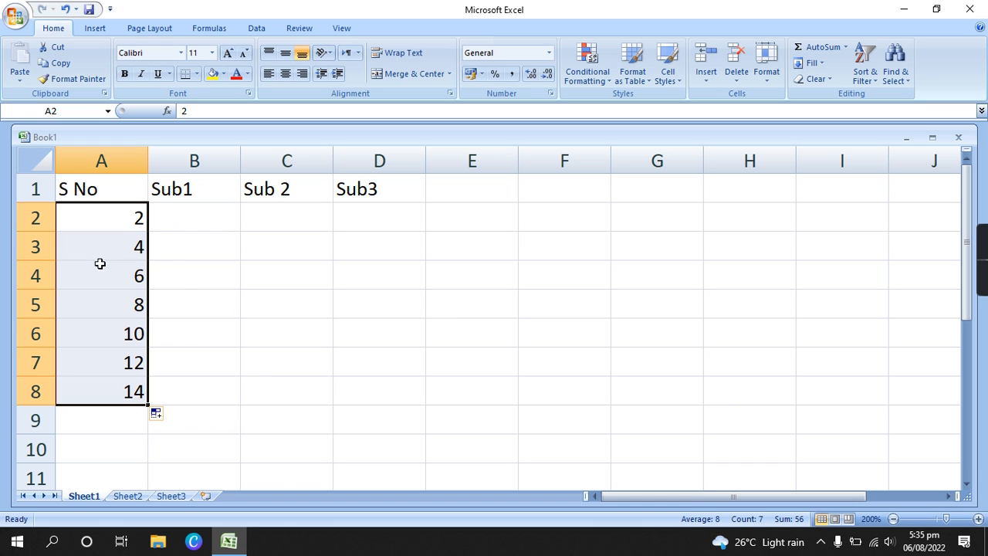
# Delete the even-number cells A2:A8 in the S No column.
pyautogui.rightClick(106, 294)
pyautogui.click(159, 383)
pyautogui.click(135, 421)
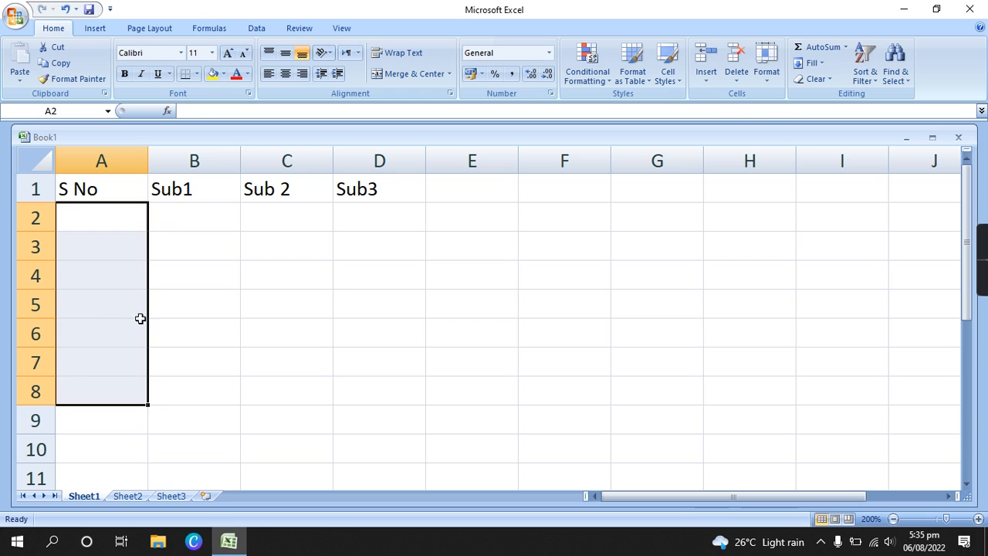
pyautogui.click(221, 286)
# Enter 1 in cell A2 and 2 in cell A3 as the starting serial numbers.
pyautogui.click(125, 223)
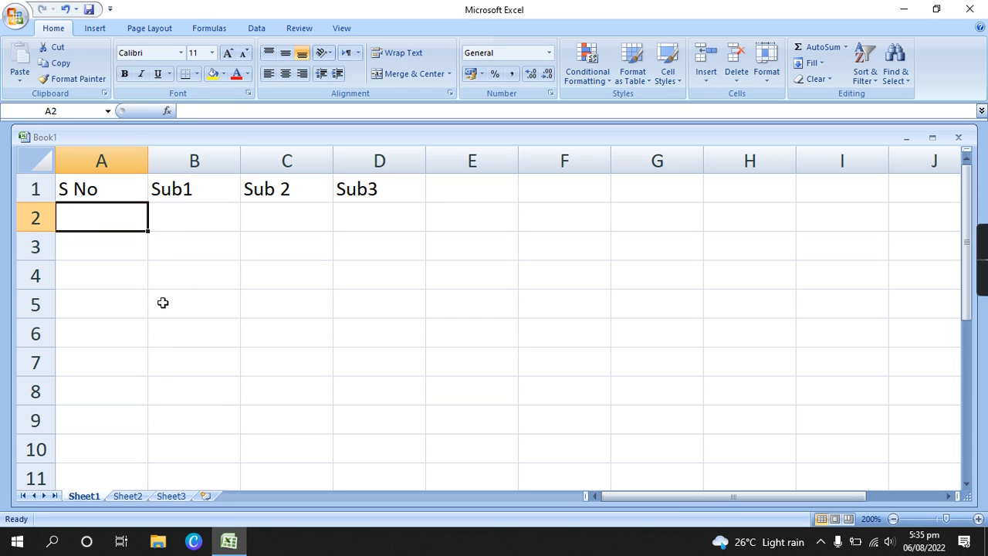
pyautogui.write('1')
pyautogui.click(117, 259)
pyautogui.write('2')
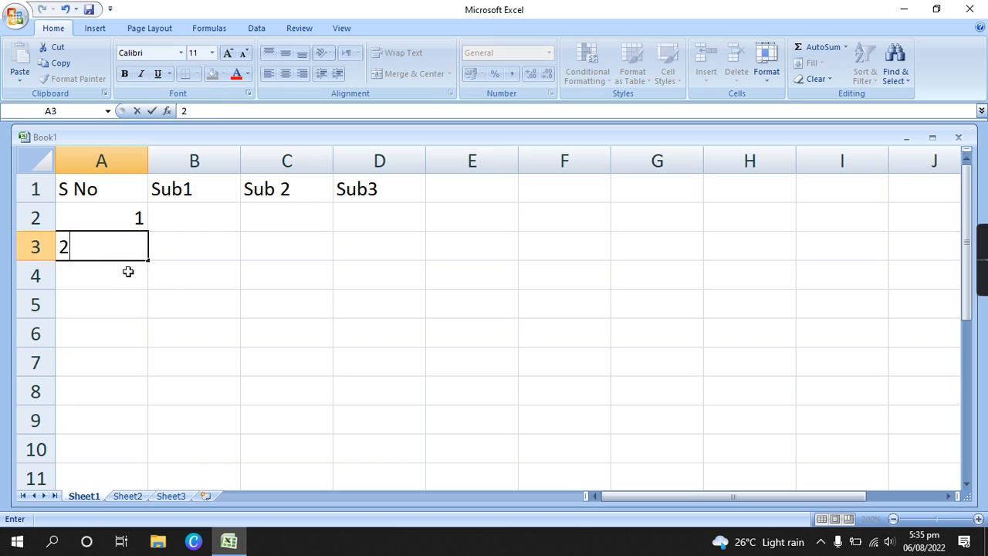
pyautogui.click(164, 292)
# Fill A2:A3 down to A9 as copied cells, and switch the fill option to Fill Series.
pyautogui.click(139, 219)
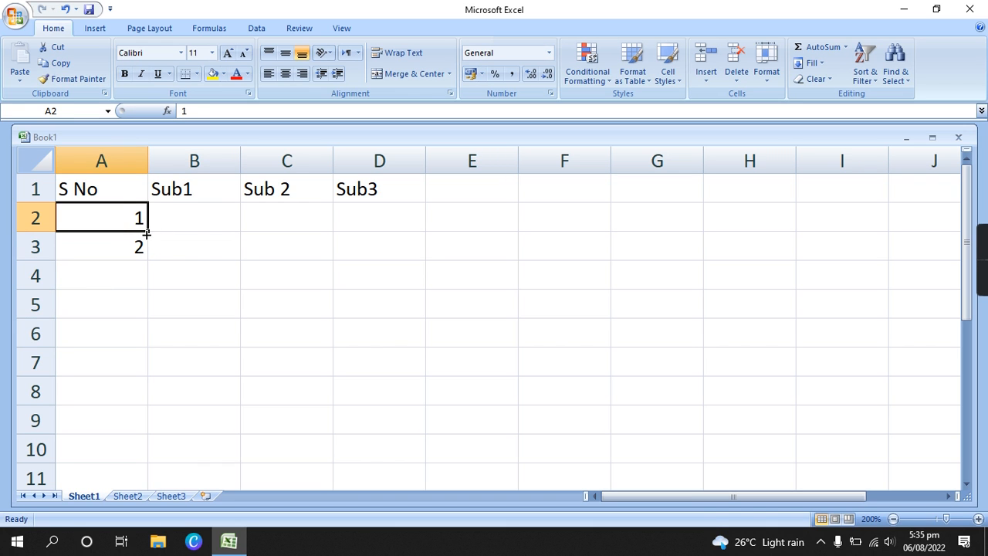
pyautogui.moveTo(137, 212); pyautogui.dragTo(143, 258)
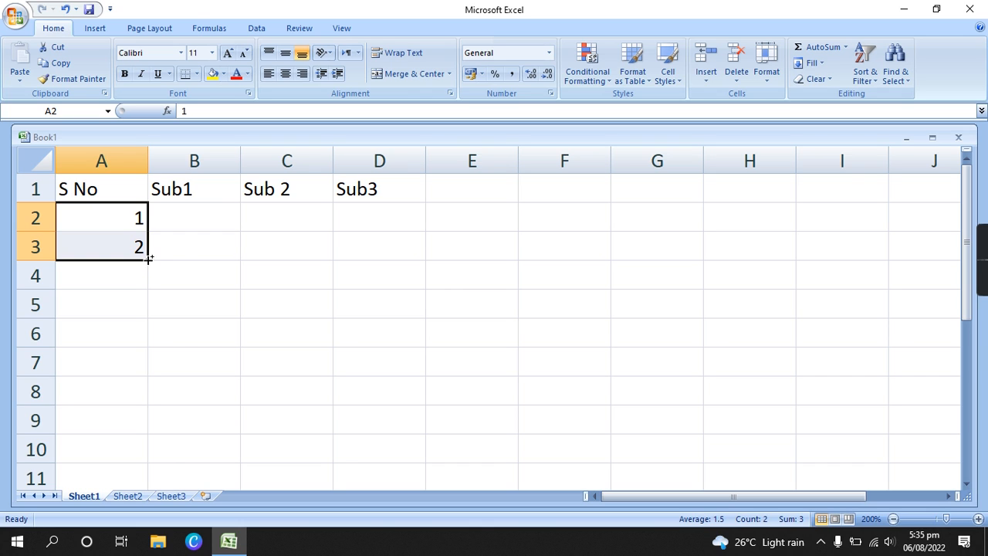
pyautogui.moveTo(148, 258); pyautogui.dragTo(145, 424)
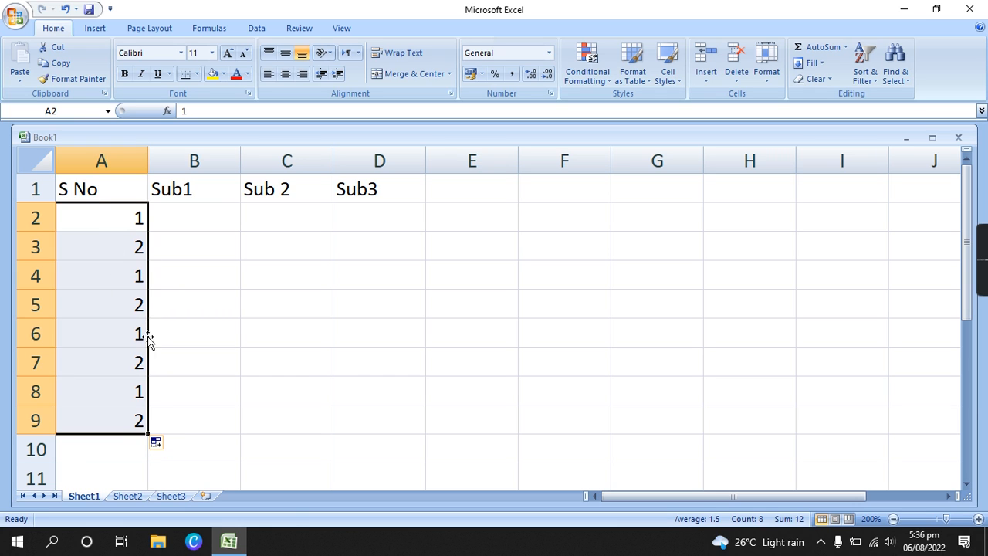
pyautogui.click(169, 444)
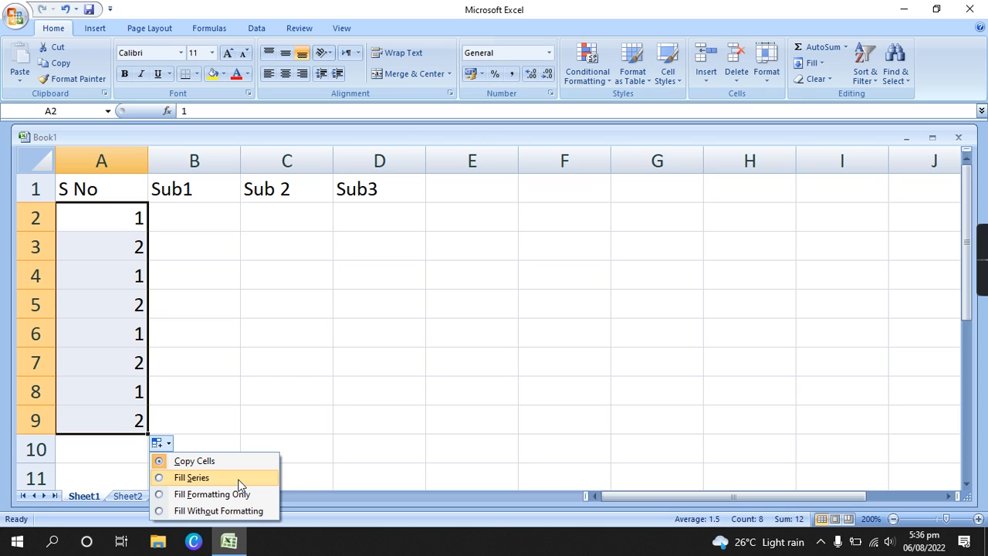
pyautogui.click(191, 478)
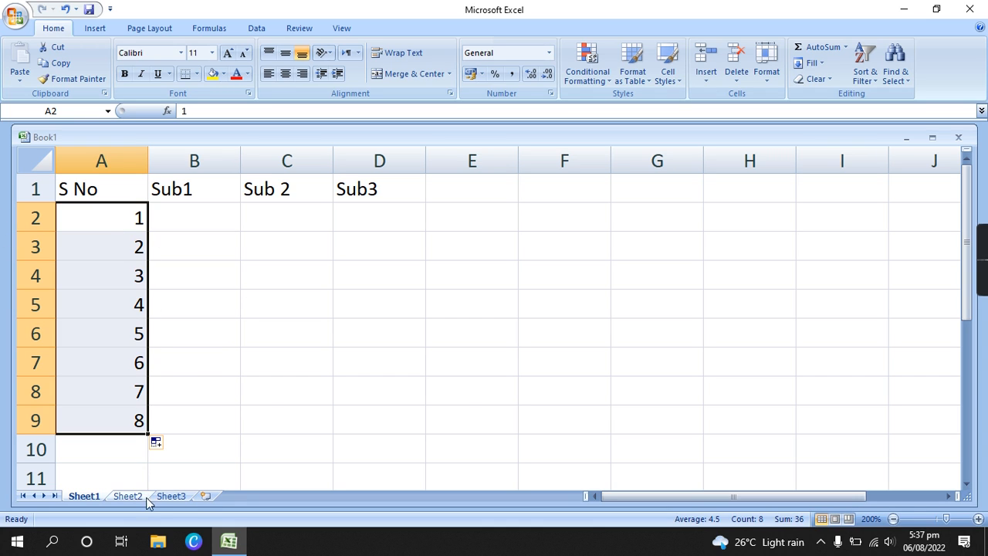
# AutoFill the serial number series from A2:A3 down to A187.
pyautogui.click(182, 301)
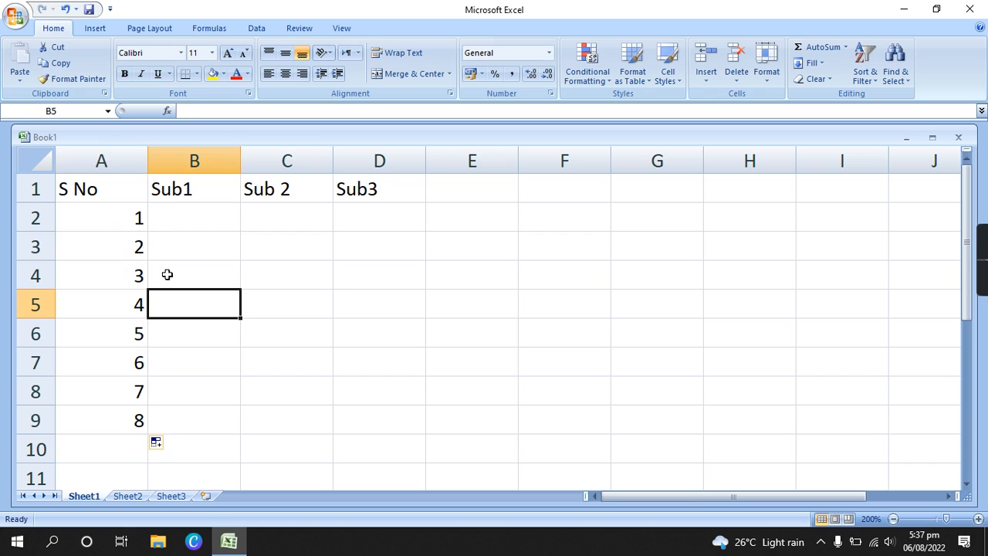
pyautogui.click(133, 217)
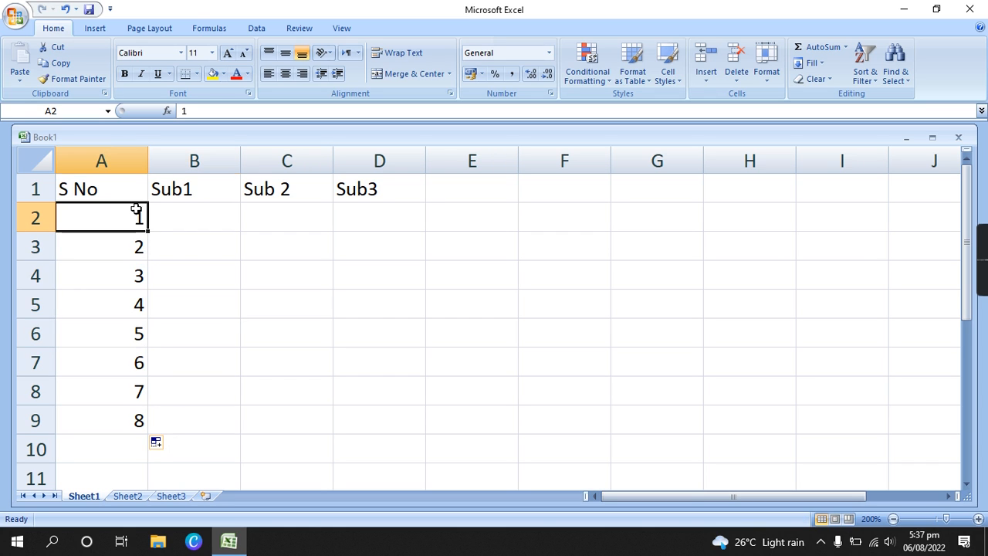
pyautogui.click(145, 252)
pyautogui.moveTo(137, 216); pyautogui.dragTo(141, 247)
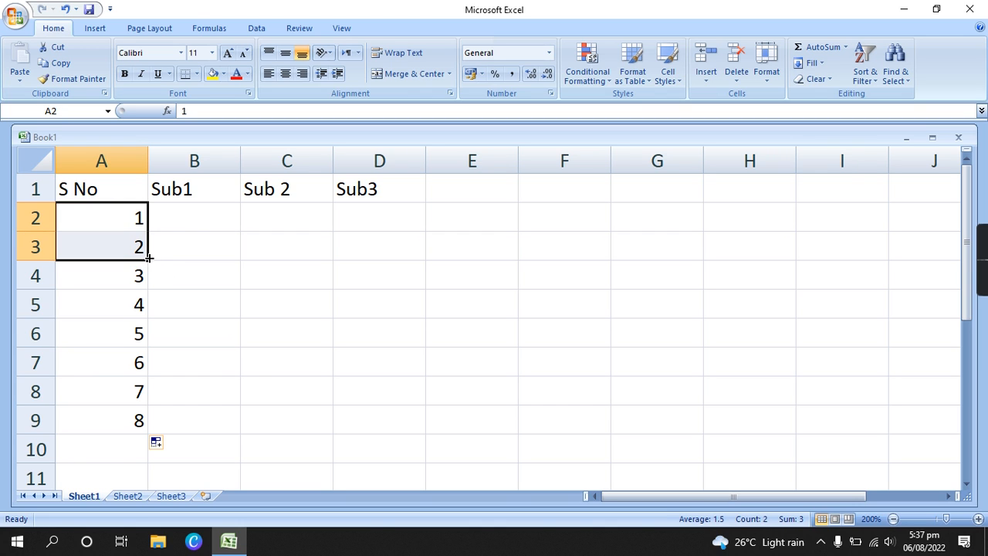
pyautogui.moveTo(147, 260); pyautogui.dragTo(141, 430)
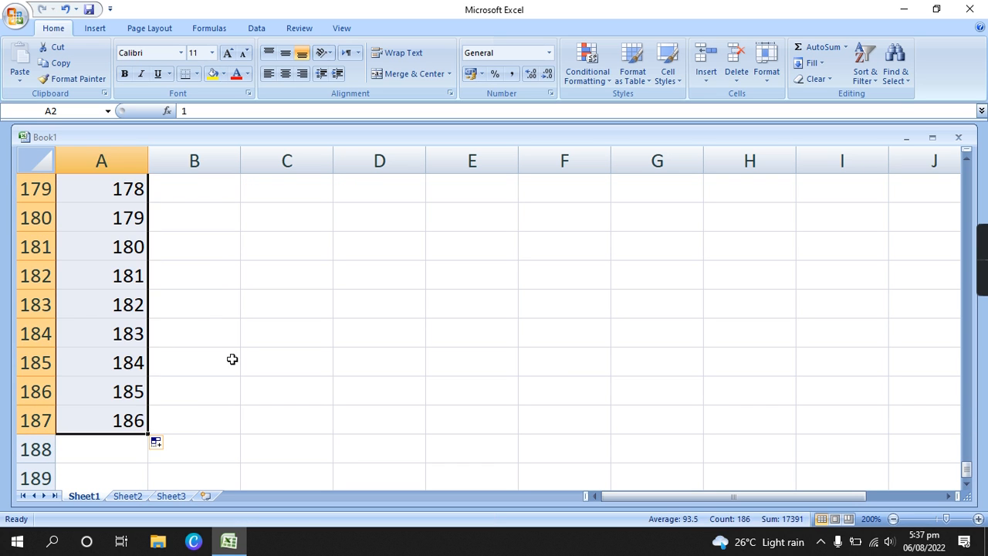
# Look through the filled serial number series in column A, from the header row down to row 187.
pyautogui.scroll(1, 171, 324)
pyautogui.scroll(-2, 148, 409)
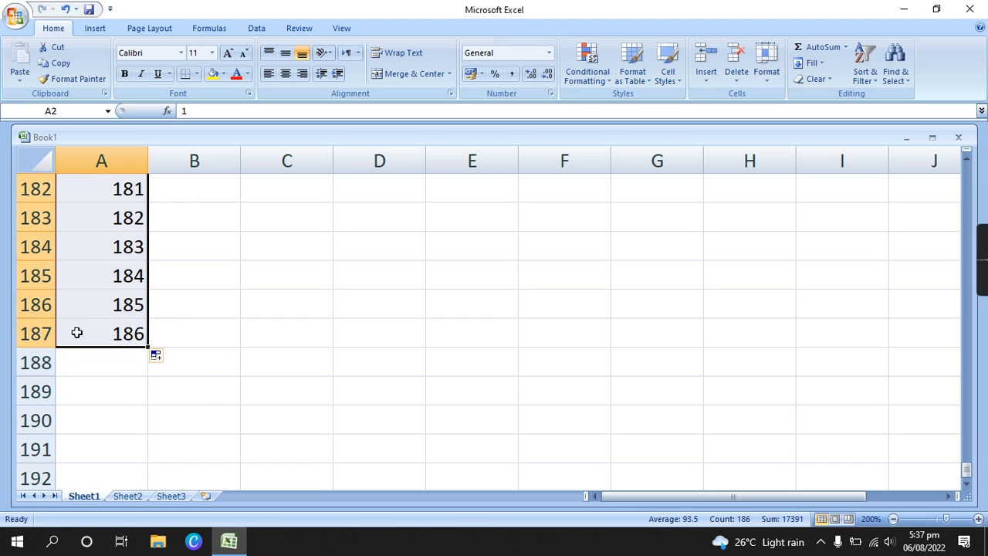
pyautogui.scroll(4, 114, 423)
pyautogui.scroll(20, 113, 423)
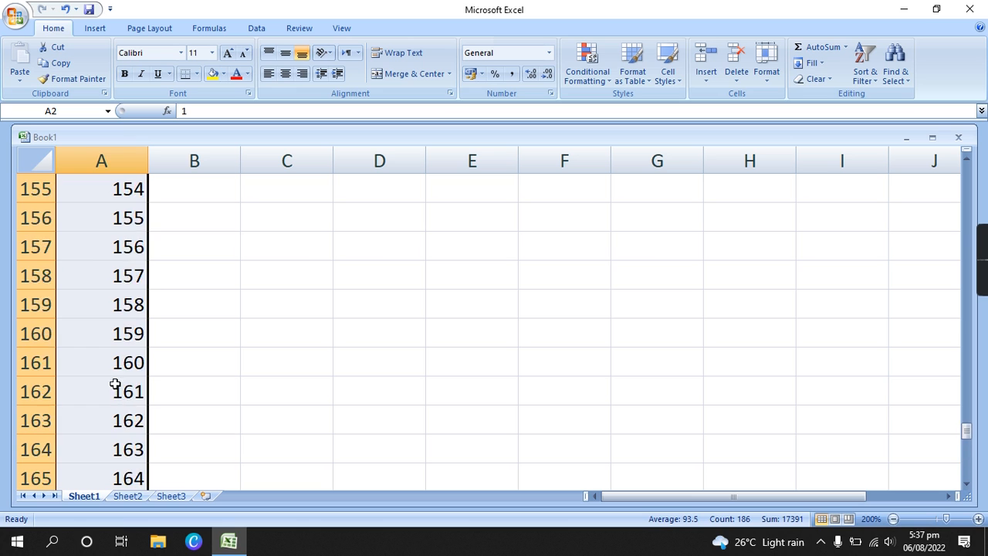
pyautogui.scroll(20, 92, 186)
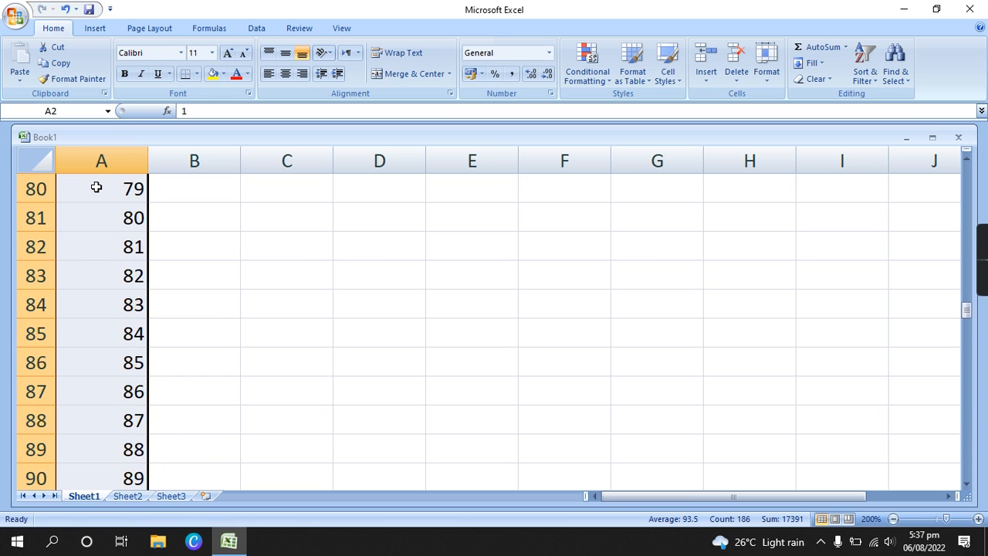
pyautogui.scroll(9, 100, 186)
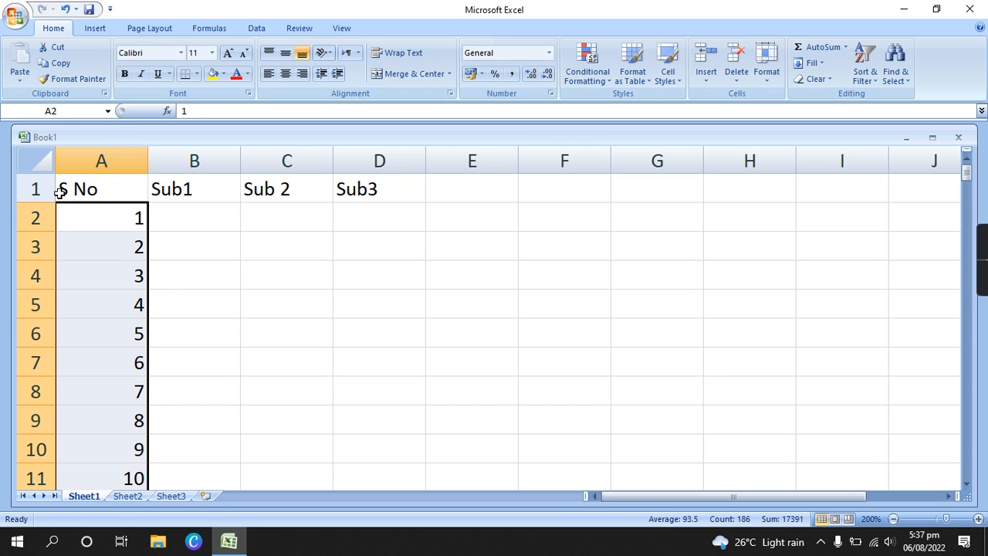
pyautogui.click(35, 189)
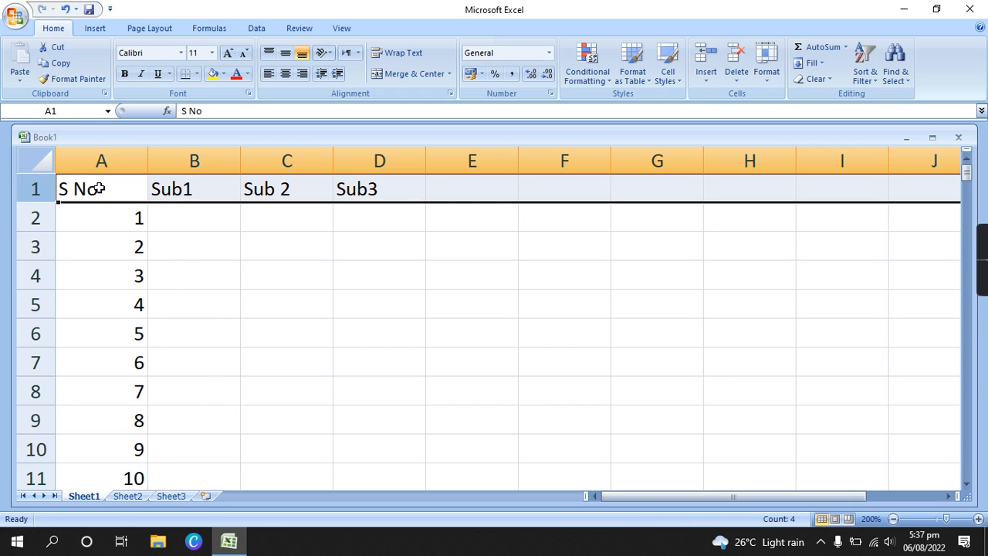
pyautogui.click(187, 275)
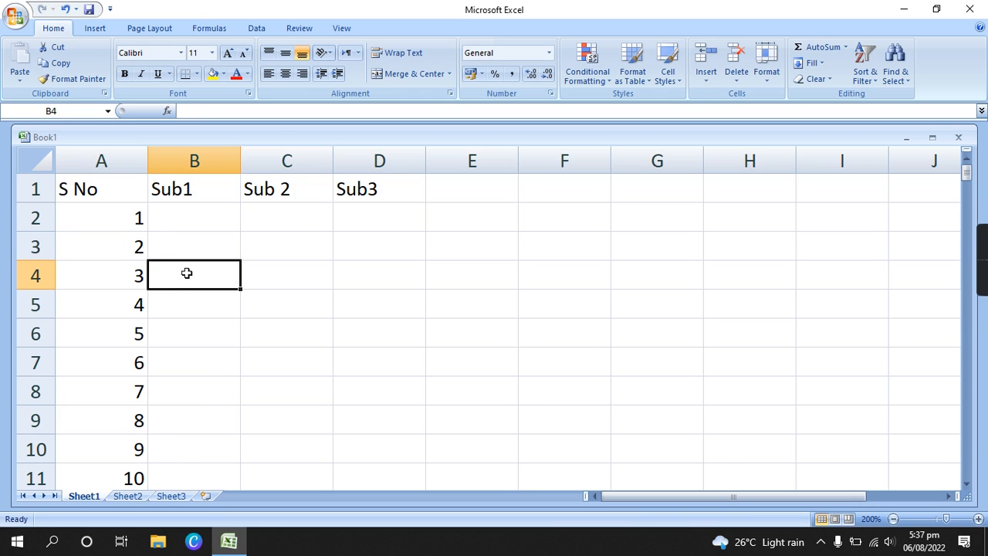
pyautogui.click(131, 216)
pyautogui.scroll(-20, 161, 255)
pyautogui.scroll(-20, 161, 272)
pyautogui.scroll(-18, 158, 258)
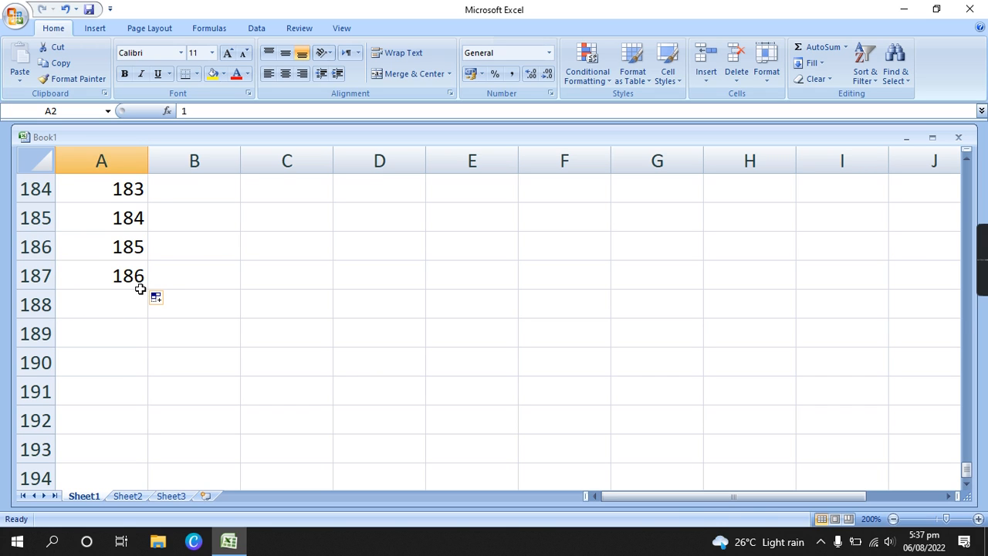
# Undo the last serial number fill and clear the serial numbers in cells A7:A9.
pyautogui.hotkey('ctrl', 'z')
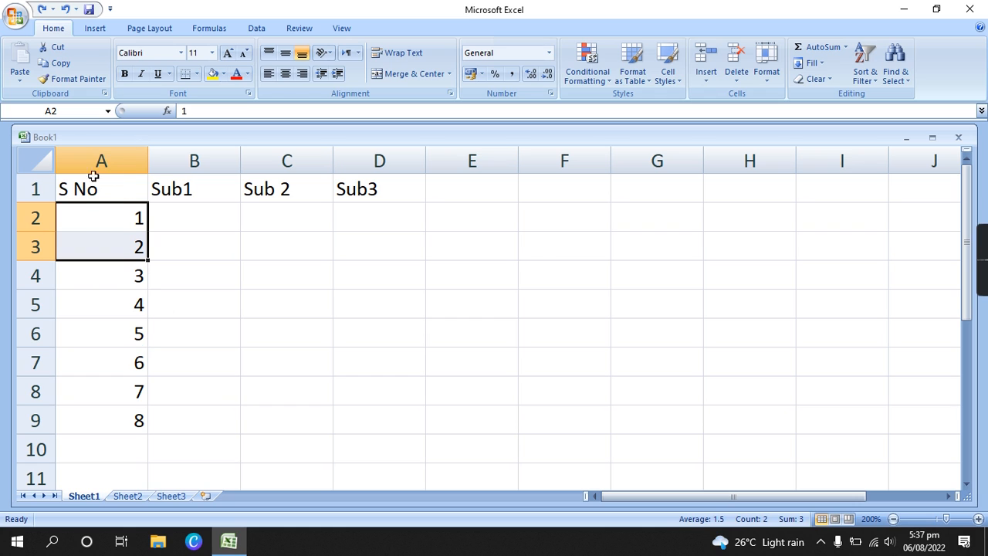
pyautogui.click(285, 308)
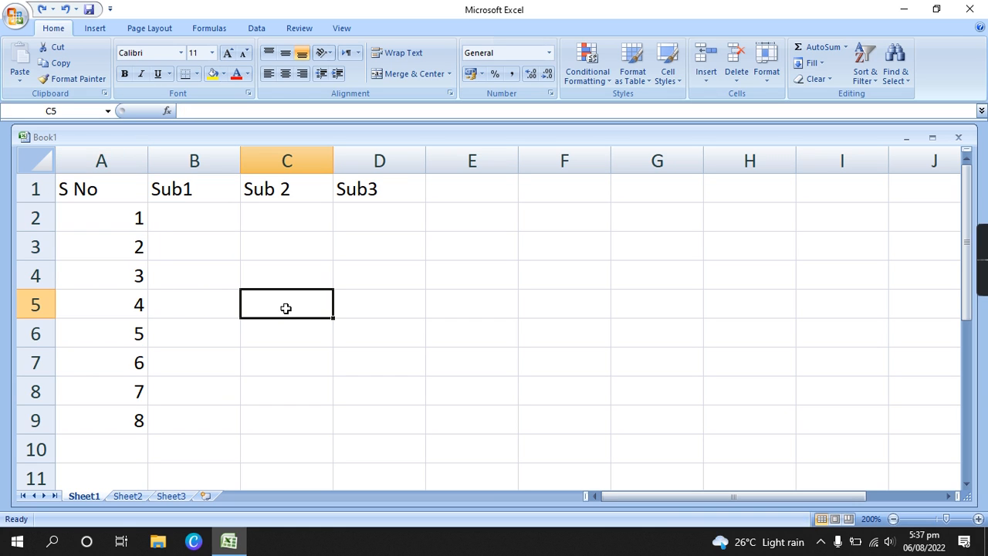
pyautogui.click(158, 415)
pyautogui.click(136, 414)
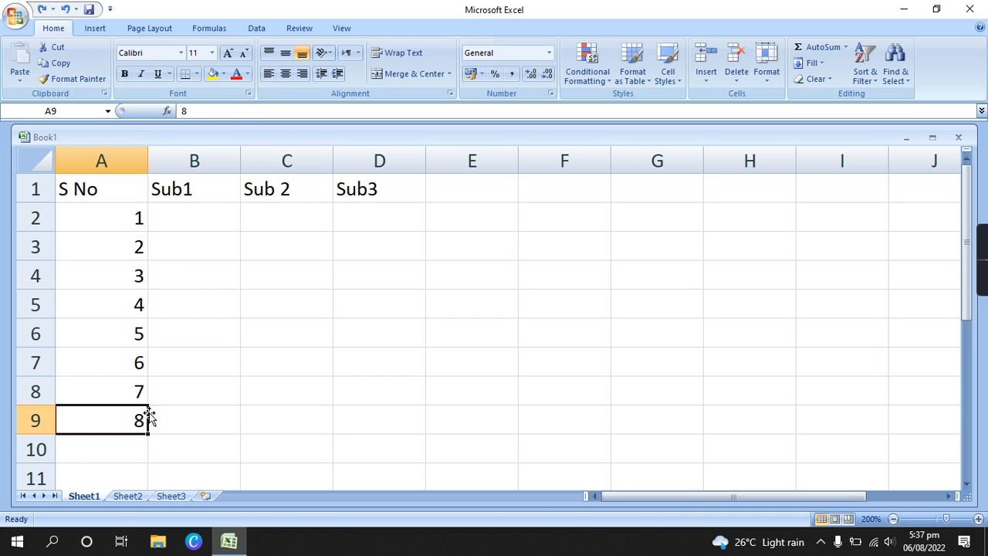
pyautogui.press('BackSpace')
pyautogui.click(146, 389)
pyautogui.press('BackSpace')
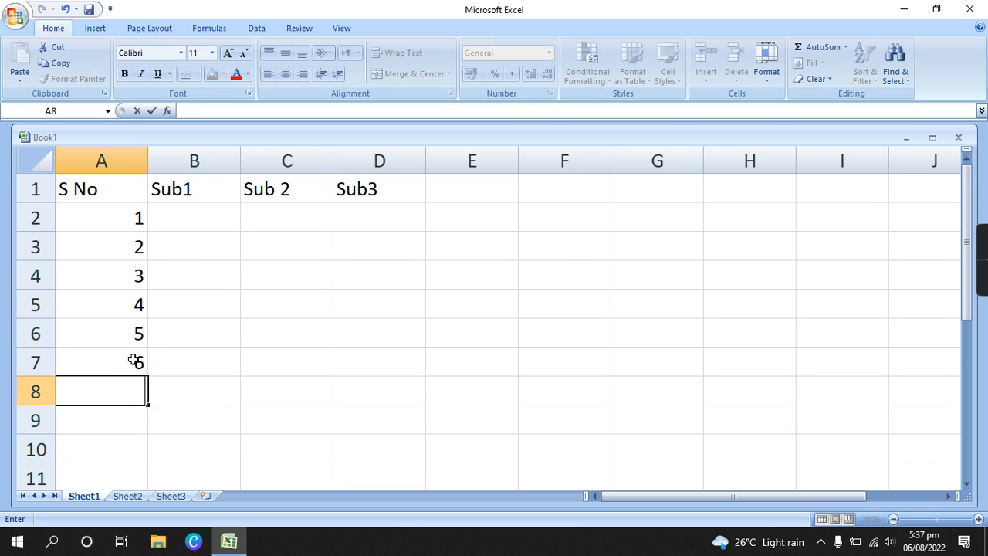
pyautogui.click(136, 360)
pyautogui.press('BackSpace')
pyautogui.click(136, 334)
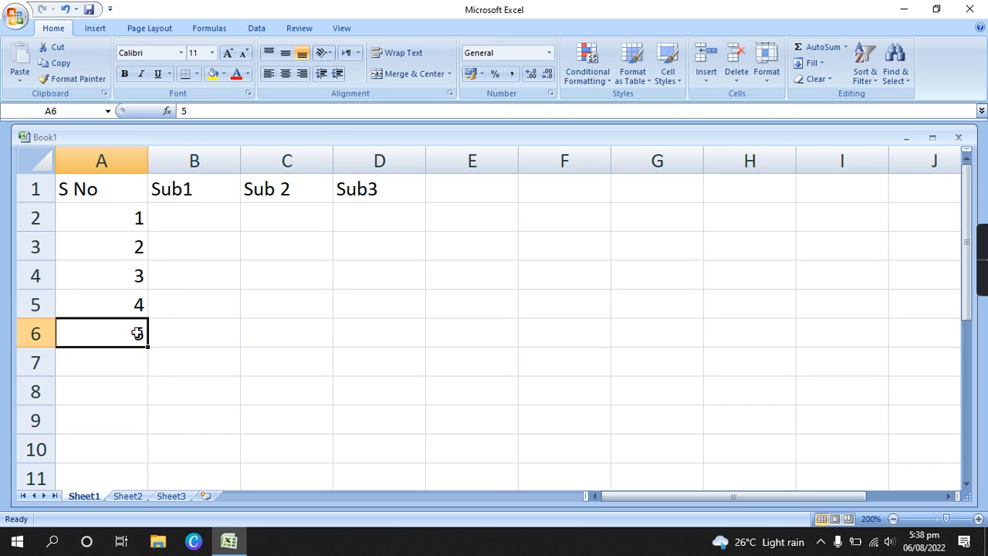
pyautogui.click(221, 223)
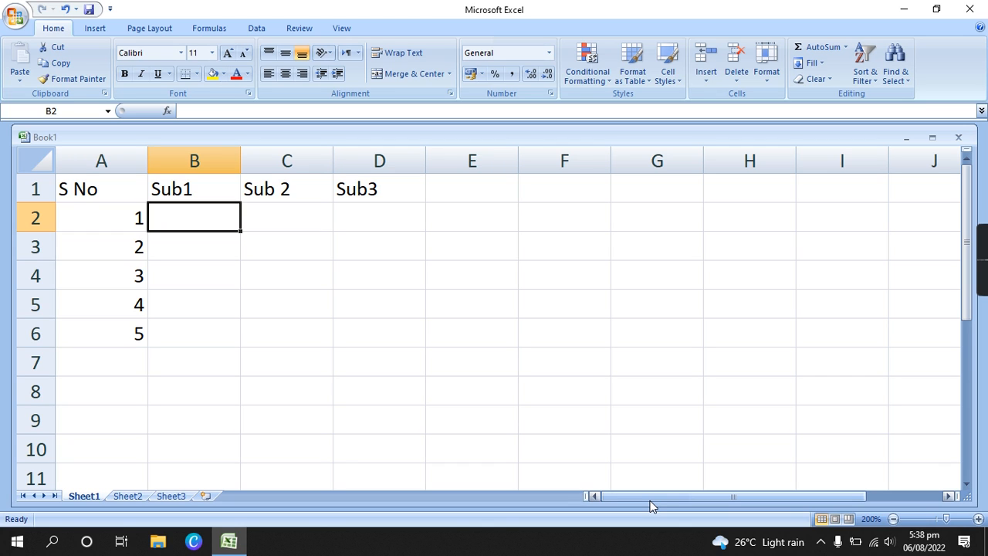
pyautogui.write('333')
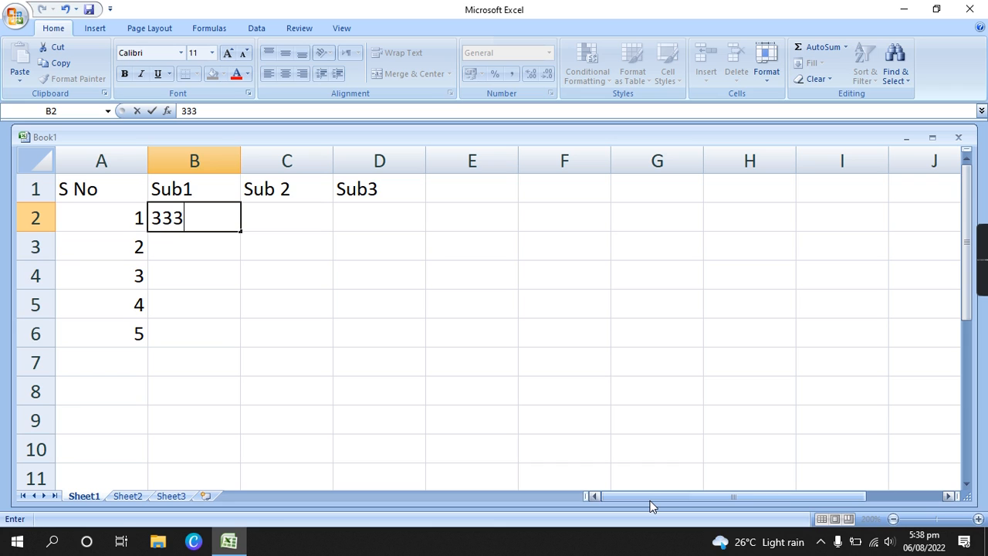
pyautogui.press('Tab')
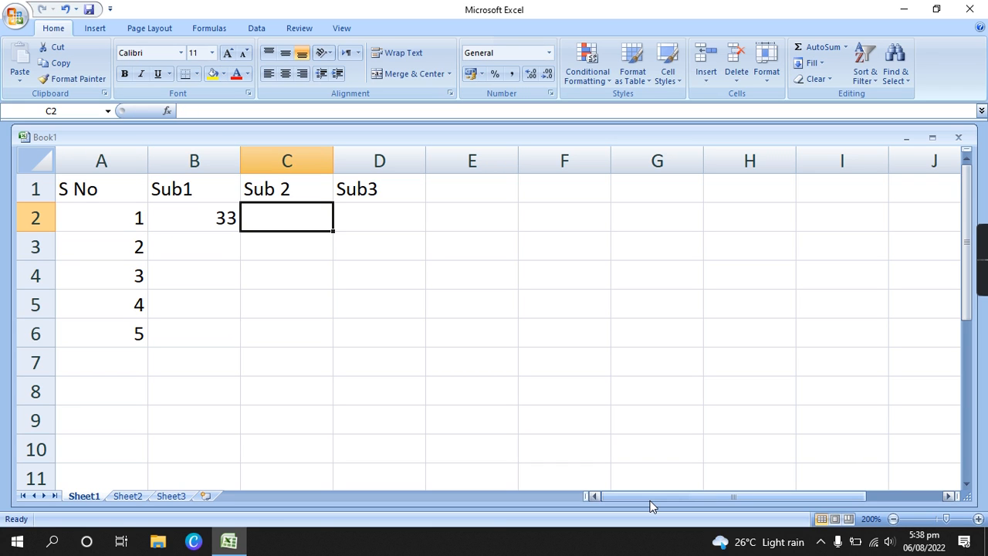
pyautogui.press('BackSpace')
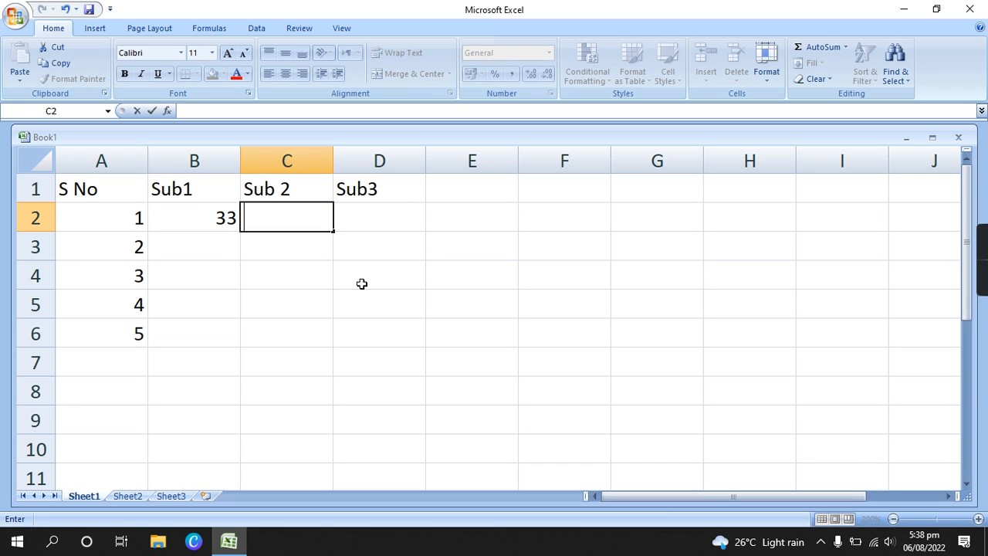
pyautogui.press('Escape')
# Enter 33, 44 and 78 in cells B2, C2 and D2 under Sub1, Sub 2 and Sub3.
pyautogui.click(228, 217)
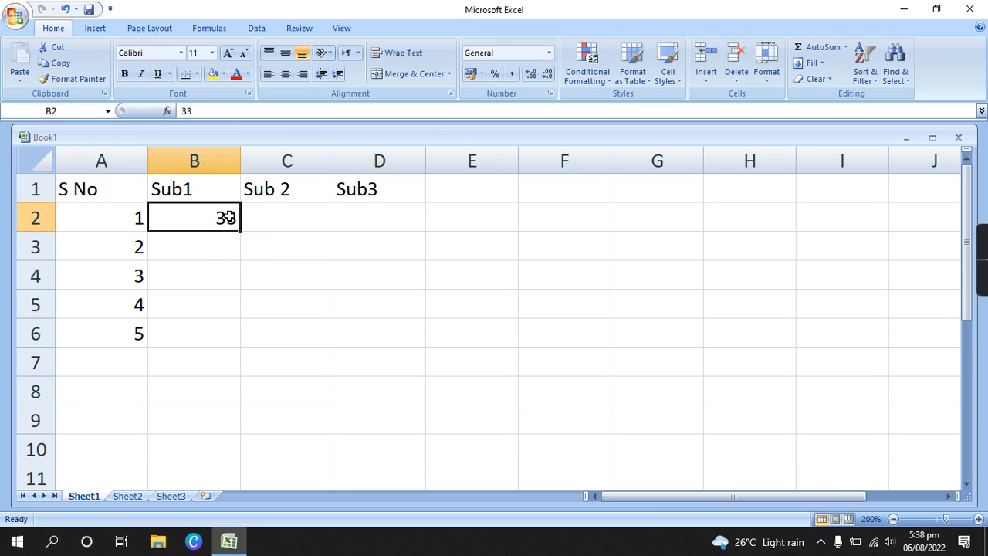
pyautogui.press('BackSpace')
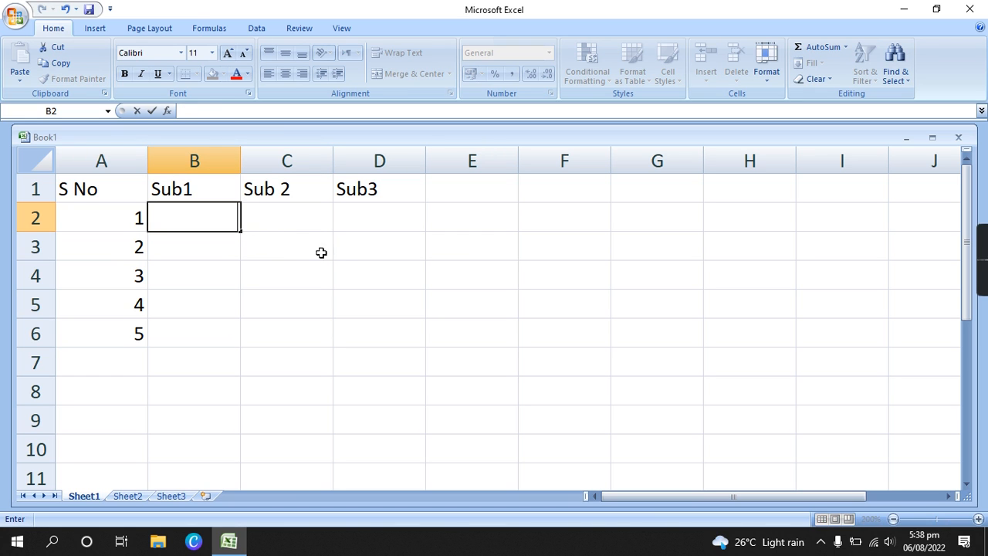
pyautogui.write('33')
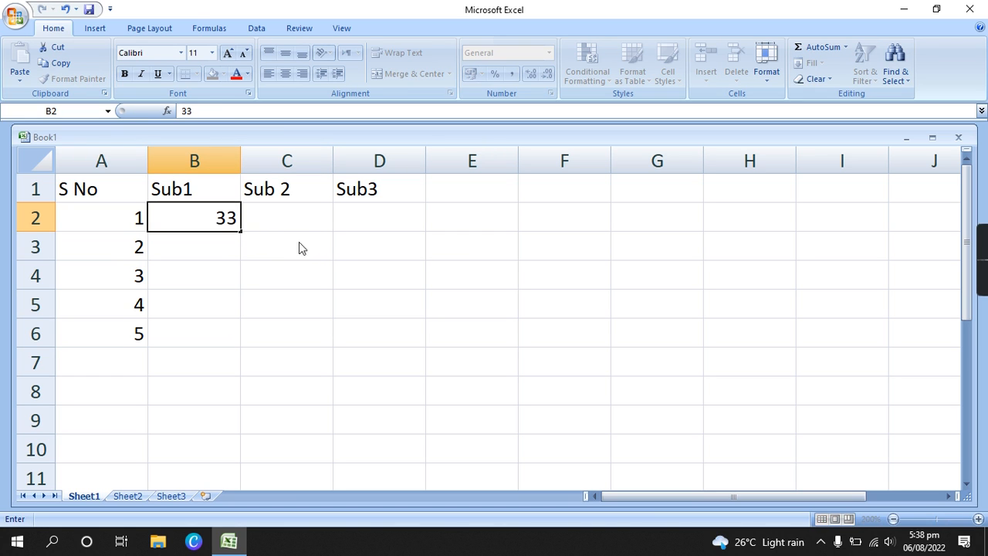
pyautogui.press('Tab')
pyautogui.write('44')
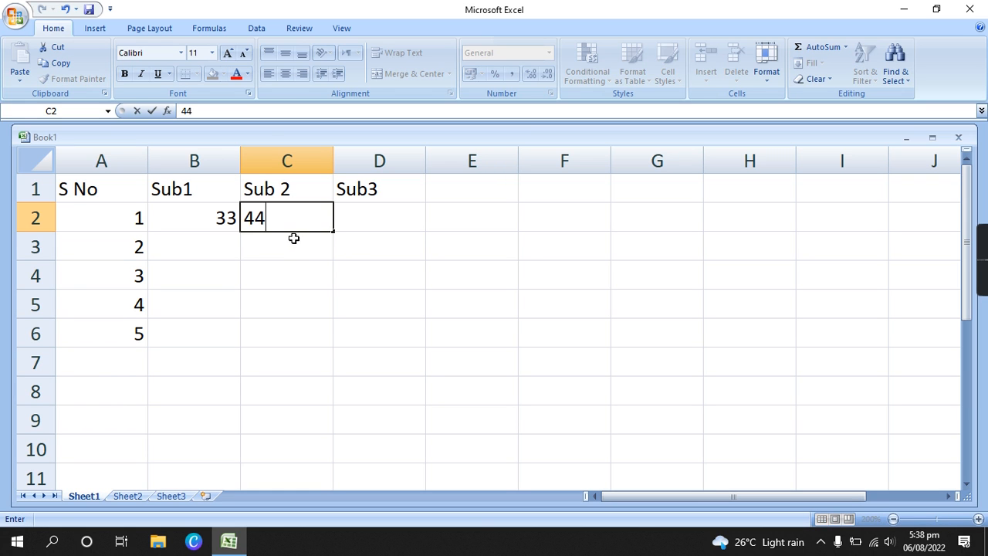
pyautogui.press('Tab')
pyautogui.write('78')
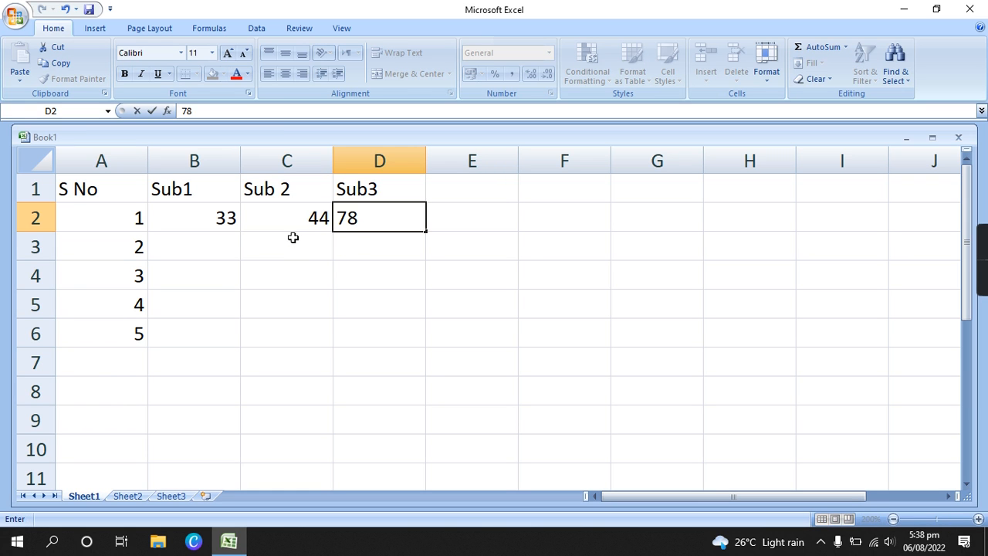
pyautogui.press('Tab')
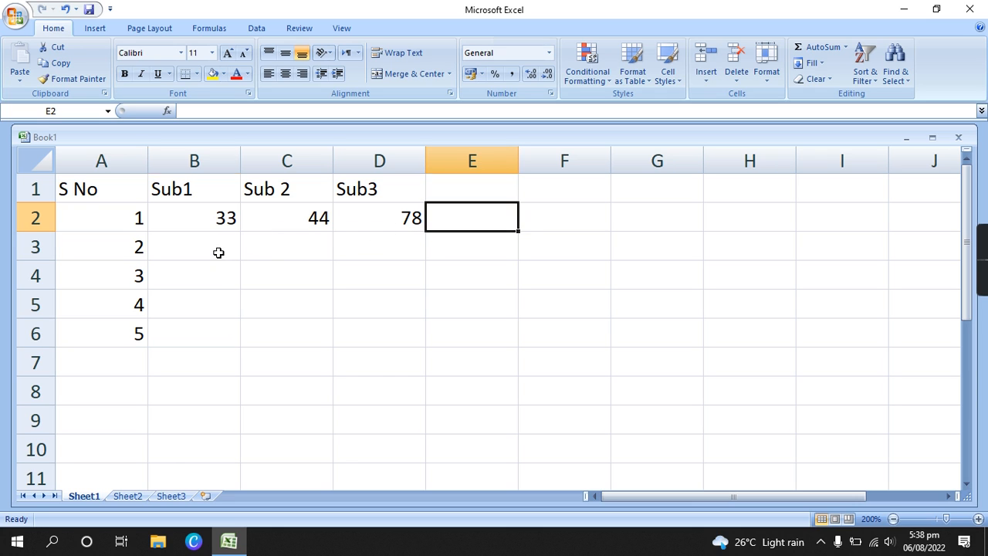
# Delete the filled cells B2:D2 with the Shift cells left option.
pyautogui.click(218, 251)
pyautogui.click(499, 215)
pyautogui.click(209, 225)
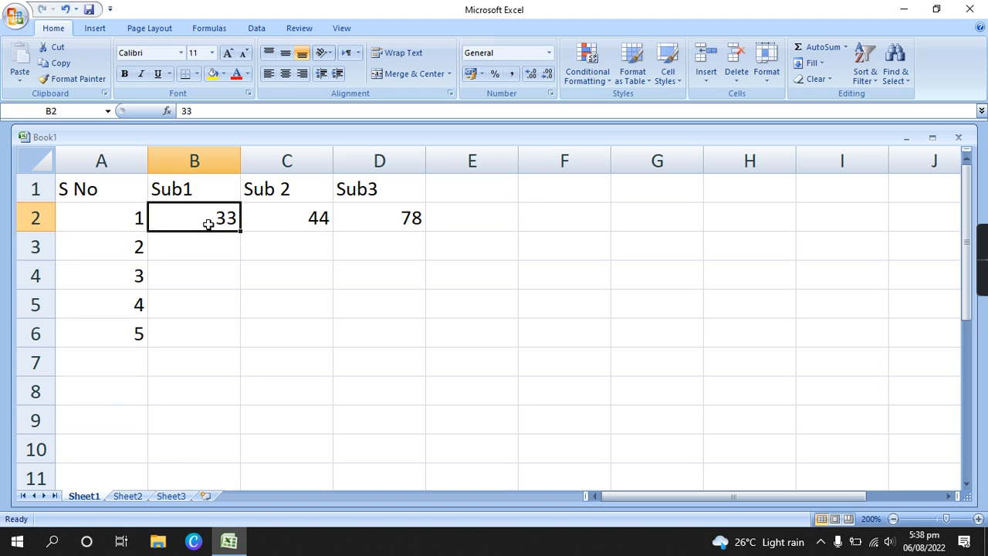
pyautogui.moveTo(209, 222); pyautogui.dragTo(375, 224)
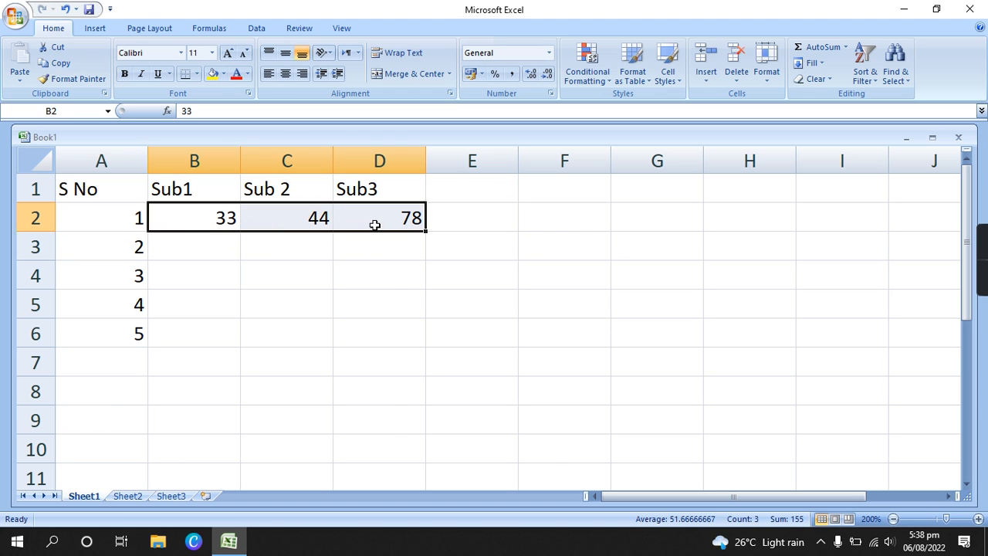
pyautogui.rightClick(376, 223)
pyautogui.click(411, 315)
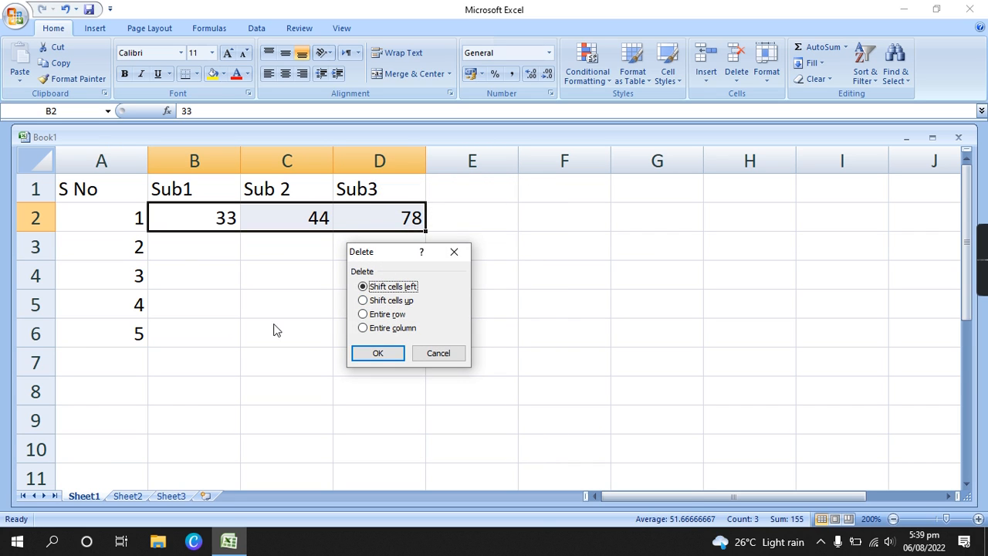
pyautogui.click(374, 357)
pyautogui.click(339, 307)
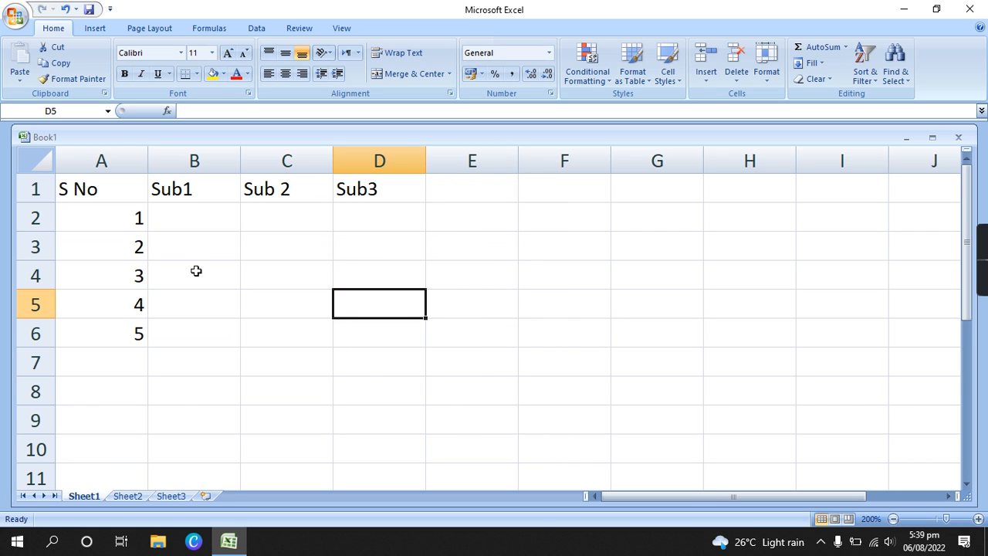
# Select B2:D6 as the data entry range and enter 44, 55 and 23 across its first row.
pyautogui.click(166, 213)
pyautogui.moveTo(175, 231); pyautogui.dragTo(356, 346)
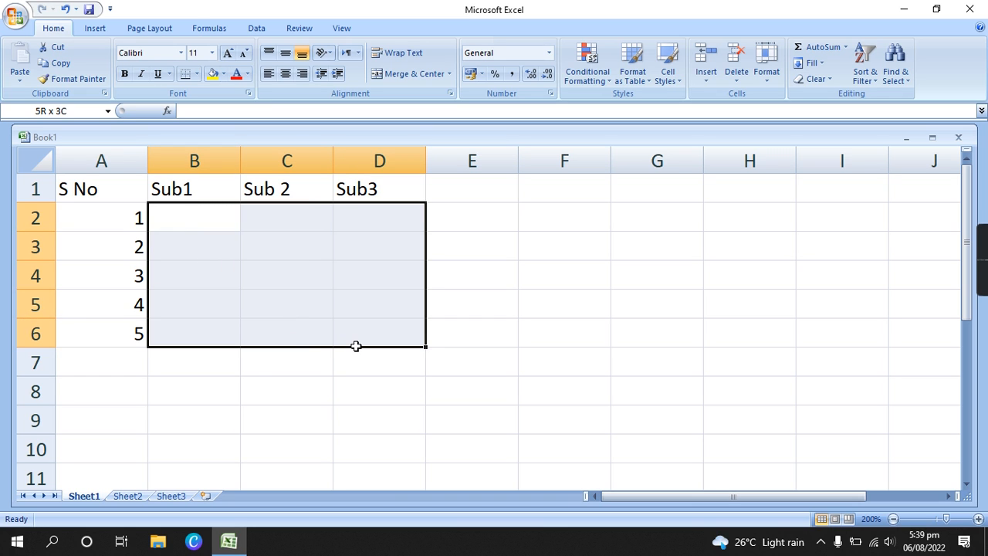
pyautogui.moveTo(362, 346); pyautogui.dragTo(395, 335)
pyautogui.click(210, 223)
pyautogui.moveTo(210, 222); pyautogui.dragTo(395, 333)
pyautogui.click(195, 215)
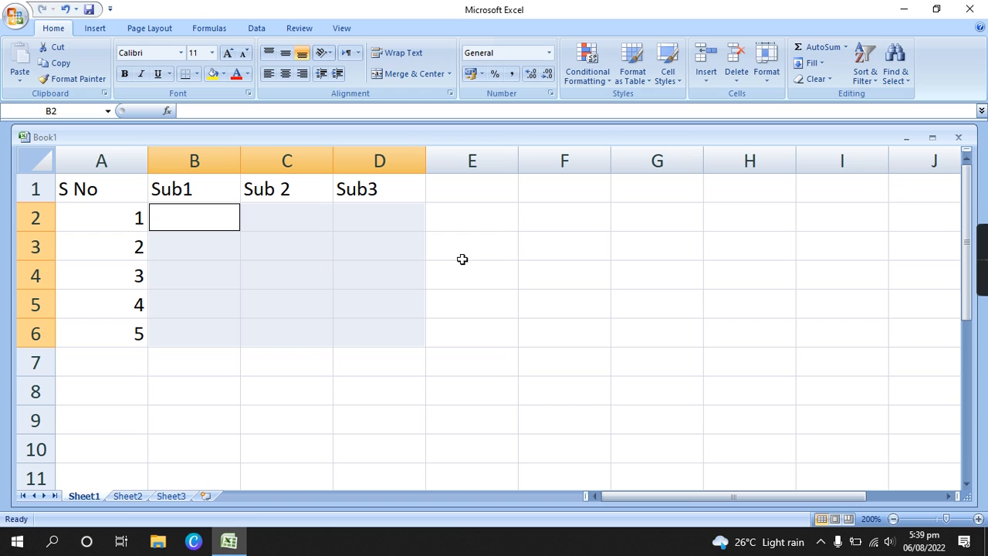
pyautogui.write('44')
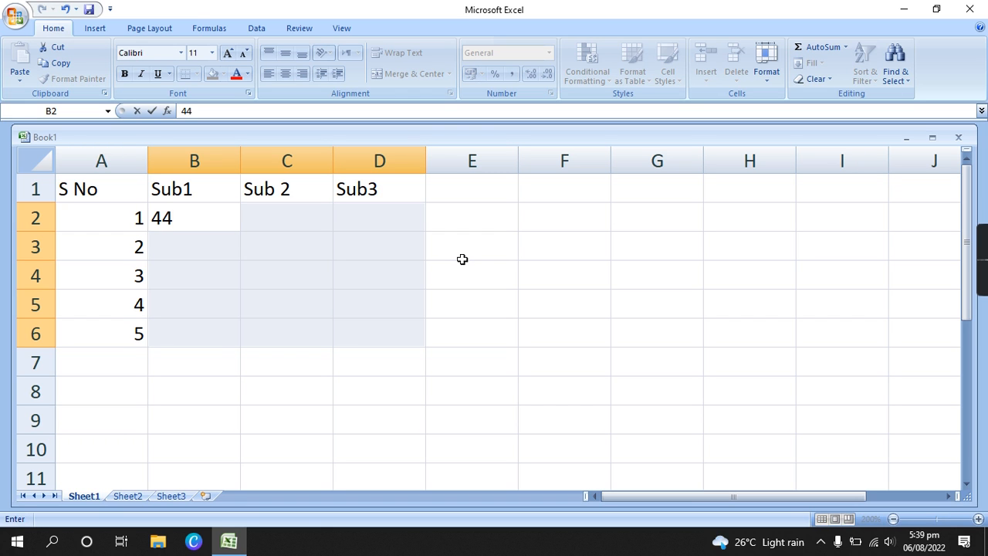
pyautogui.press('Return')
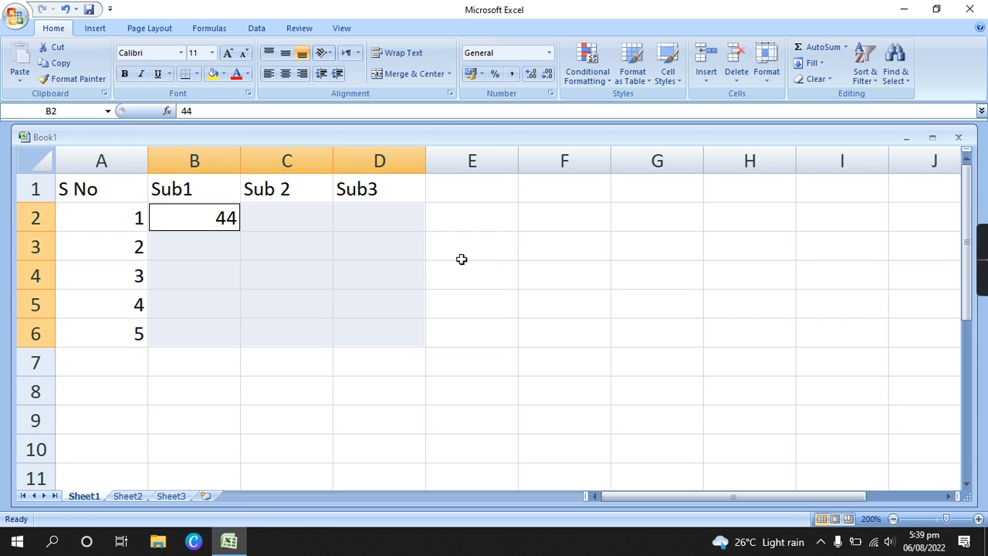
pyautogui.press('Tab')
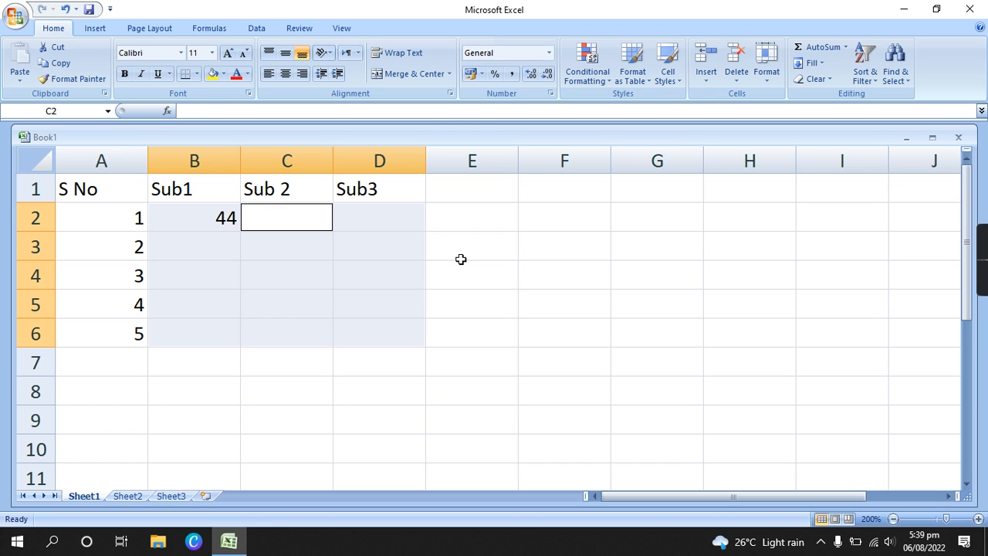
pyautogui.write('55')
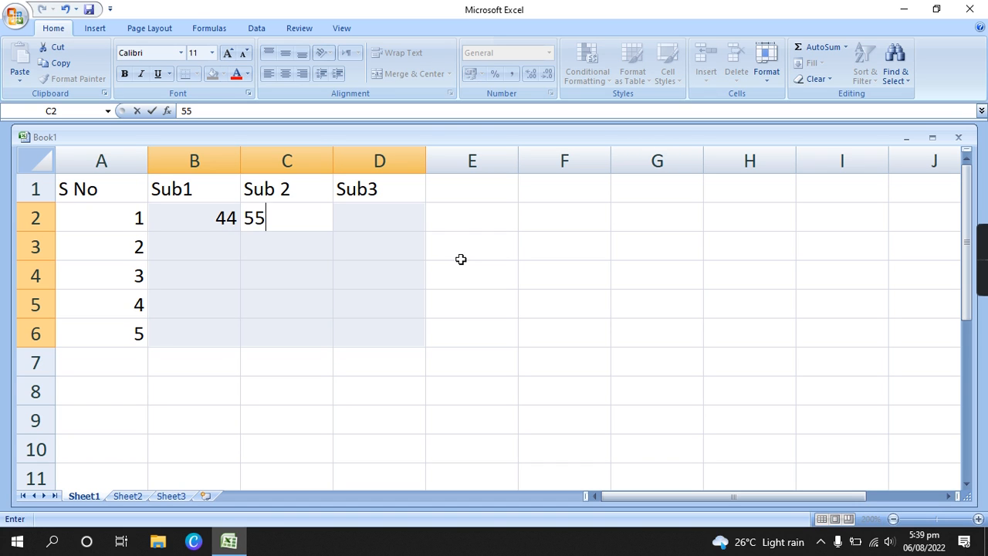
pyautogui.press('Tab')
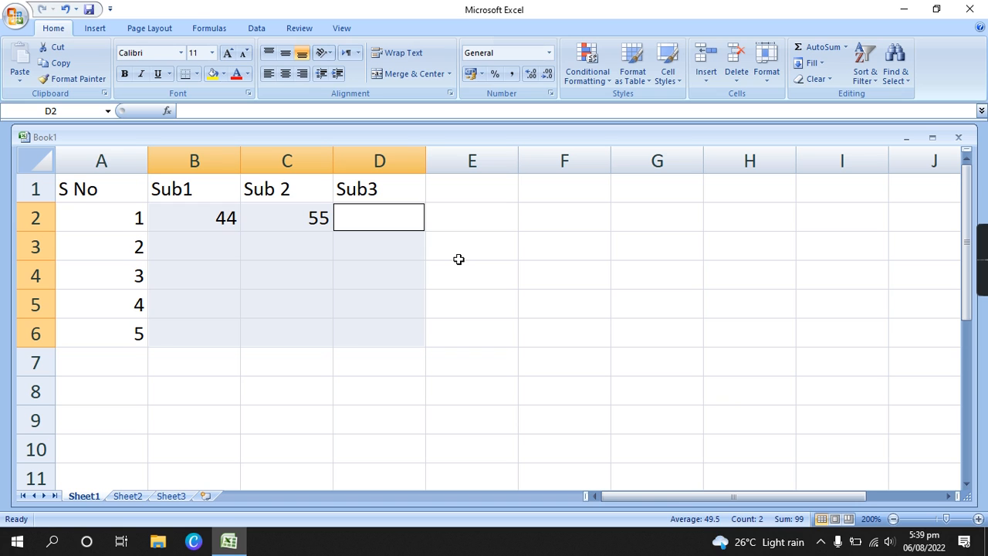
pyautogui.write('23')
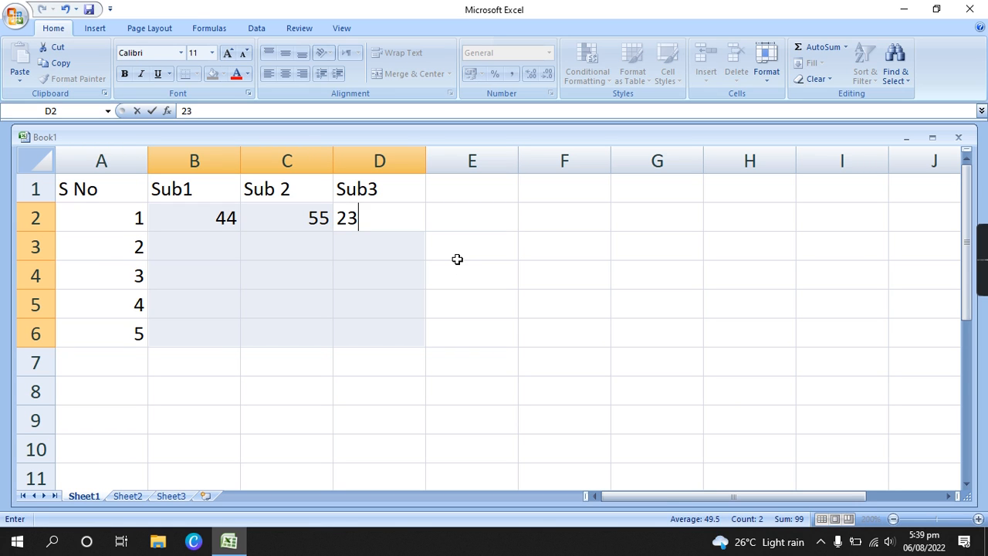
pyautogui.press('Tab')
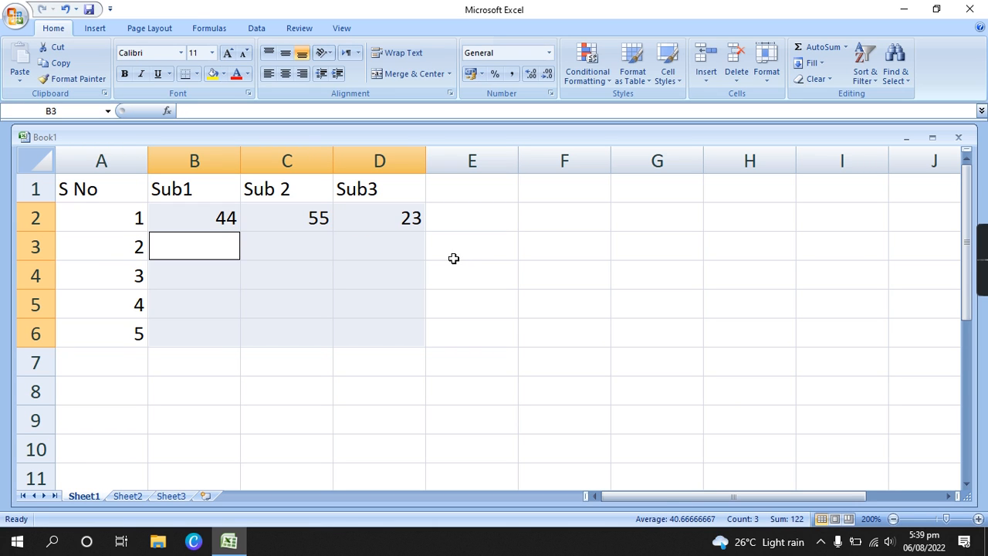
# Delete the filled mark cells B2:D2 under Sub1, Sub 2 and Sub3.
pyautogui.click(408, 272)
pyautogui.moveTo(207, 225); pyautogui.dragTo(417, 232)
pyautogui.press('BackSpace')
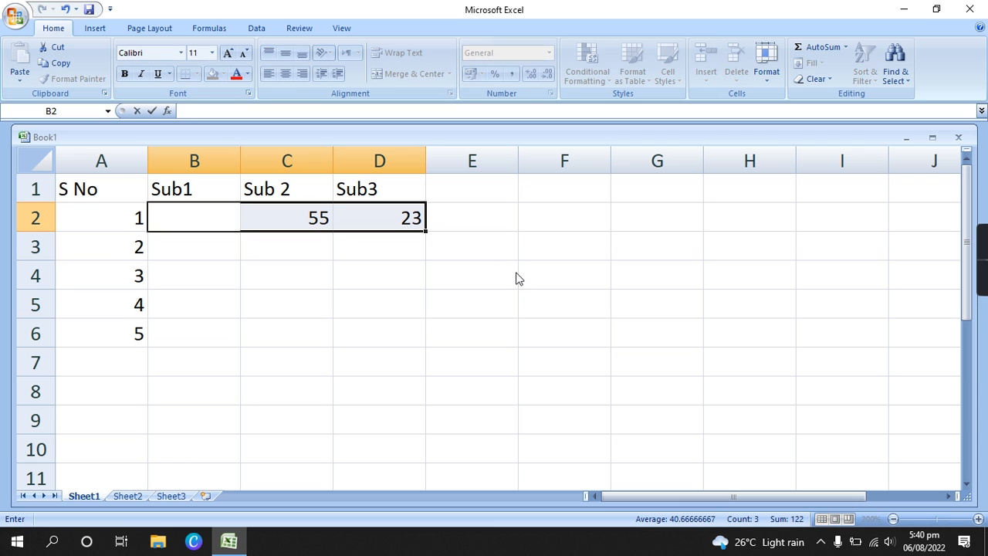
pyautogui.rightClick(392, 208)
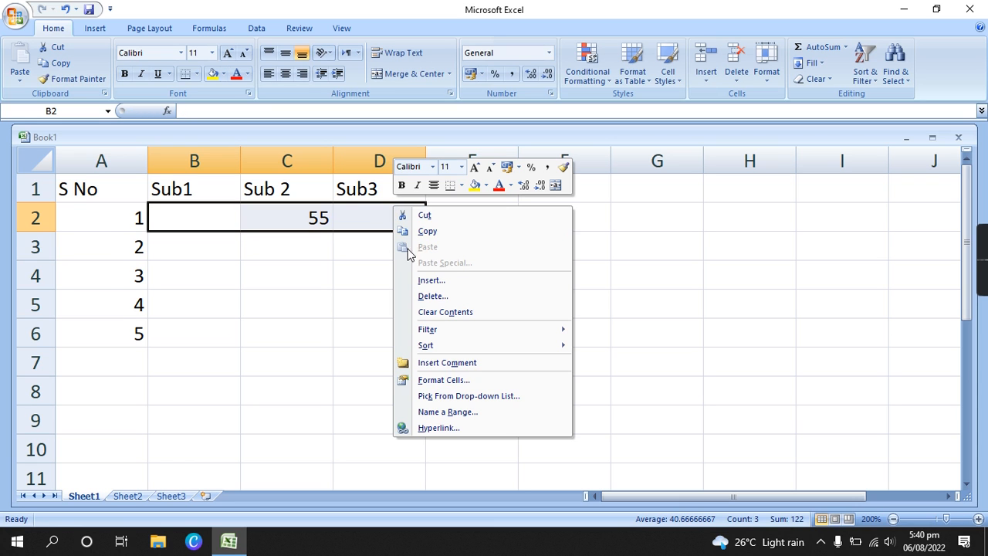
pyautogui.click(430, 297)
pyautogui.click(398, 335)
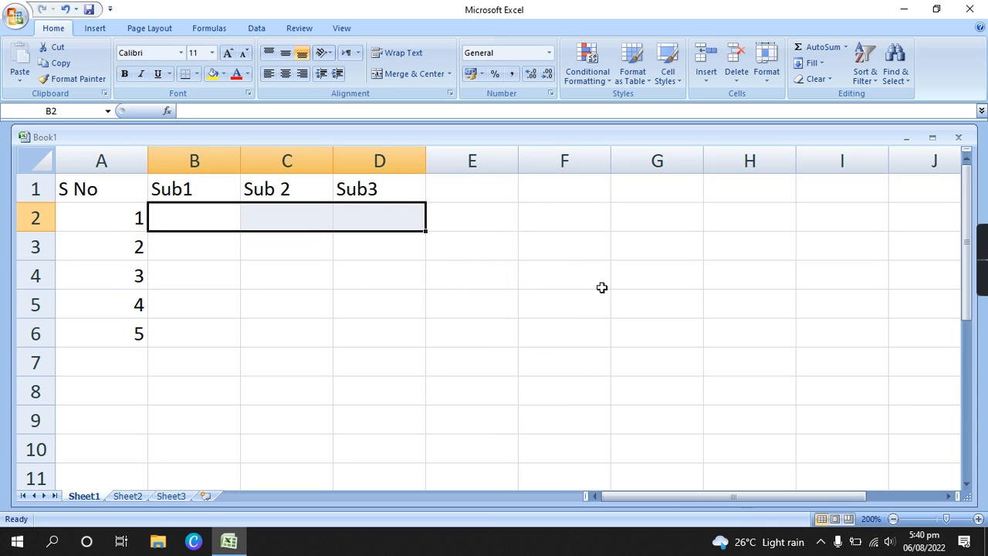
pyautogui.click(598, 283)
pyautogui.moveTo(178, 224); pyautogui.dragTo(375, 330)
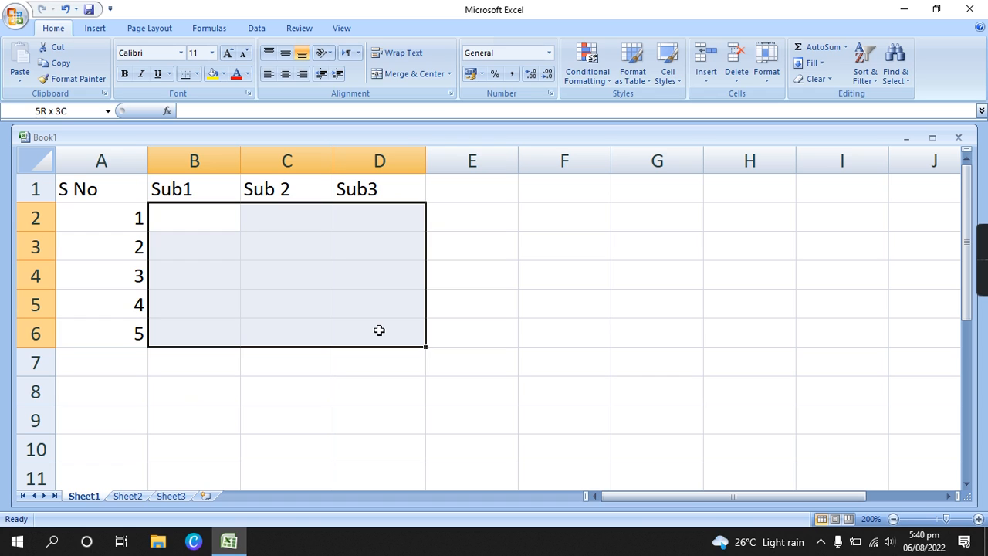
pyautogui.click(215, 224)
pyautogui.moveTo(215, 224); pyautogui.dragTo(395, 325)
pyautogui.keyDown('ctrl'); pyautogui.click(215, 246); pyautogui.keyUp('ctrl')
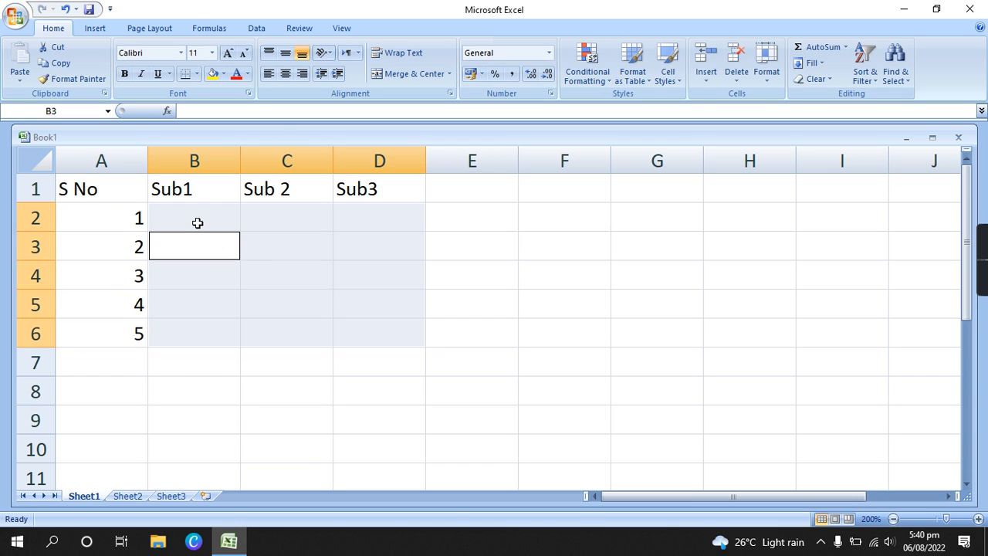
pyautogui.click(197, 223)
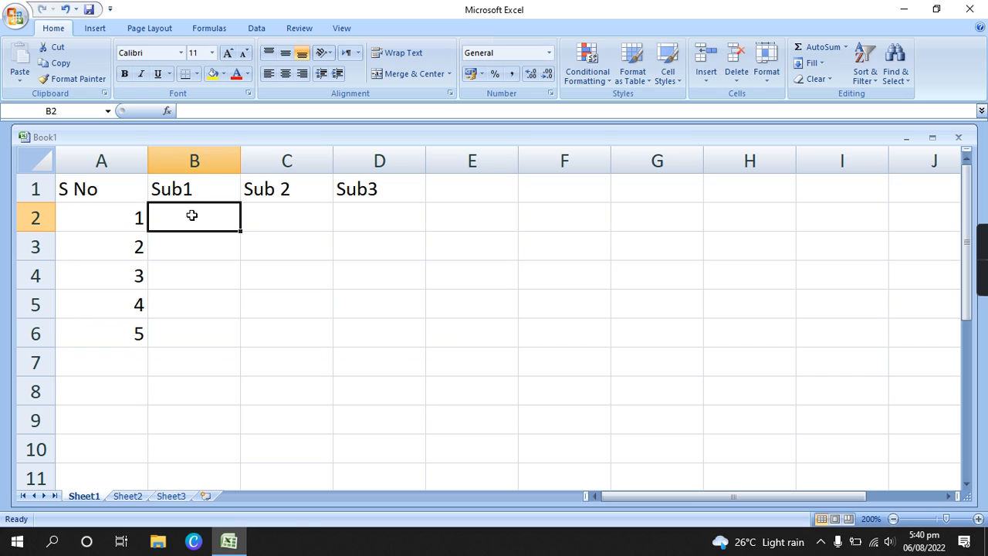
# Select B2:D6 as the data entry range and enter 23, 45 and 78 across row 2.
pyautogui.moveTo(172, 221); pyautogui.dragTo(345, 335)
pyautogui.click(188, 222)
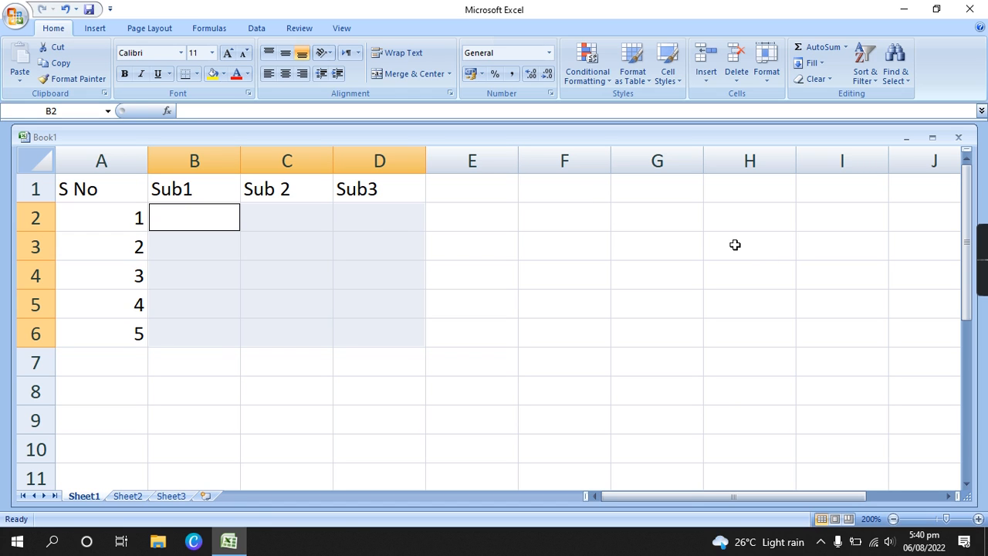
pyautogui.write('23')
pyautogui.hotkey('ctrl', 'Return')
pyautogui.press('Tab')
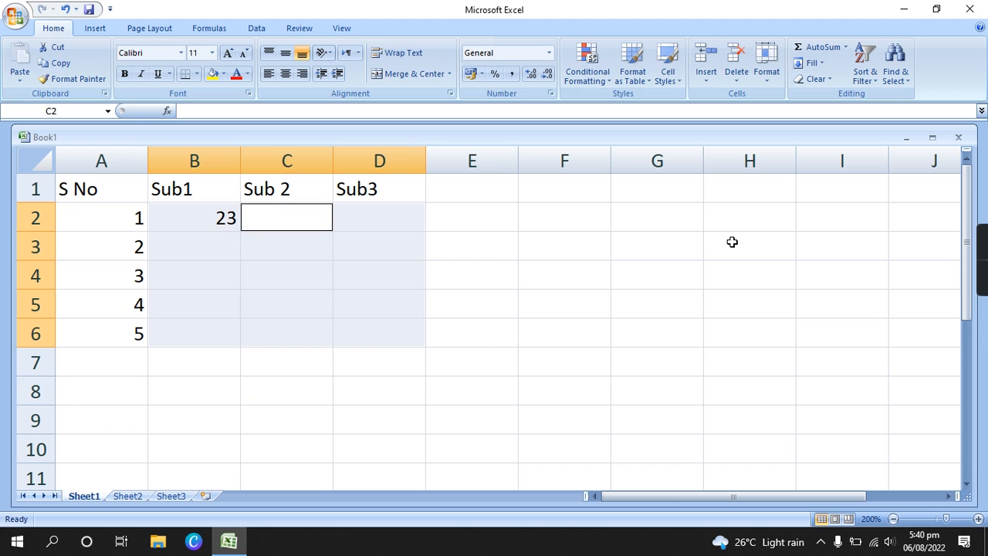
pyautogui.write('45')
pyautogui.press('Tab')
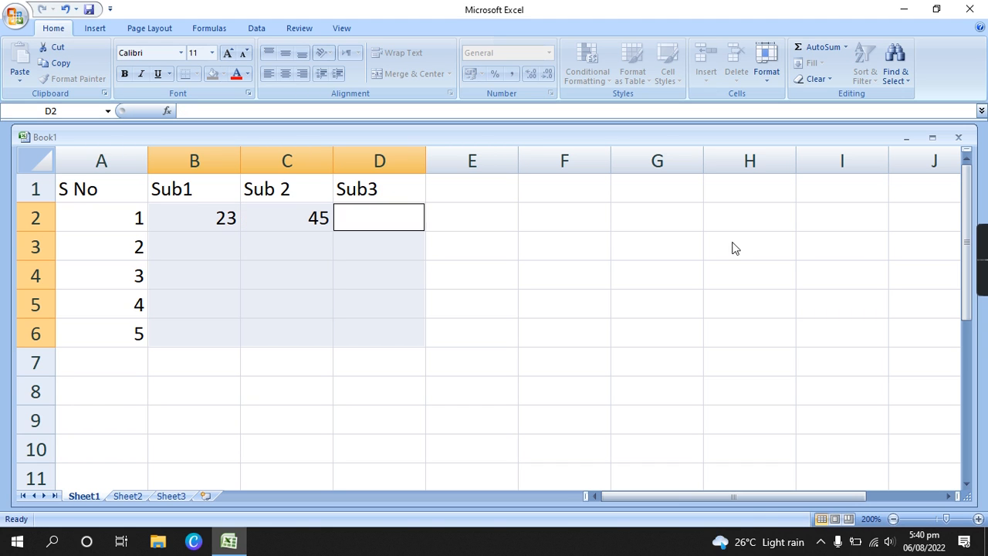
pyautogui.write('78')
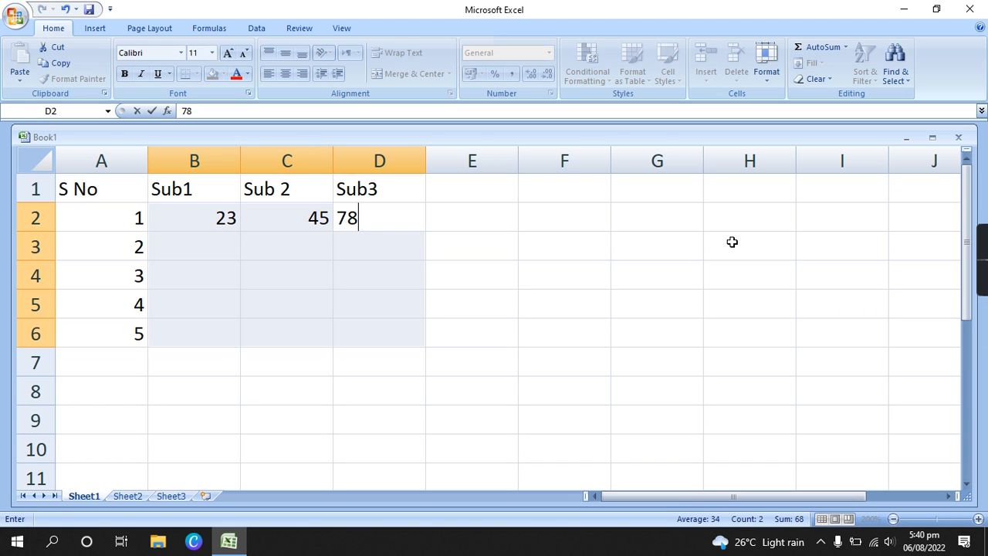
pyautogui.press('Return')
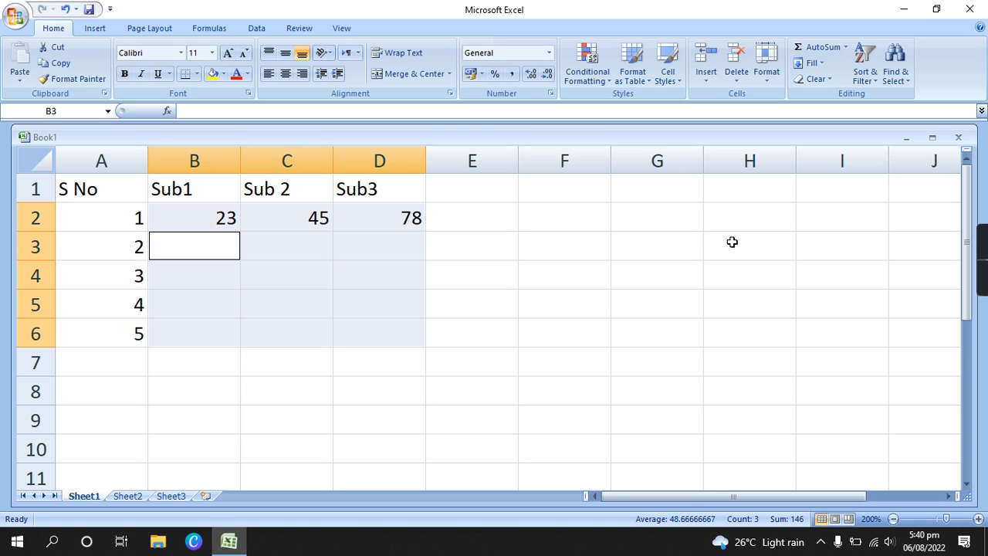
# Enter the marks 65, 74 and 80 for serial number 2 in cells B3, C3 and D3.
pyautogui.write('65')
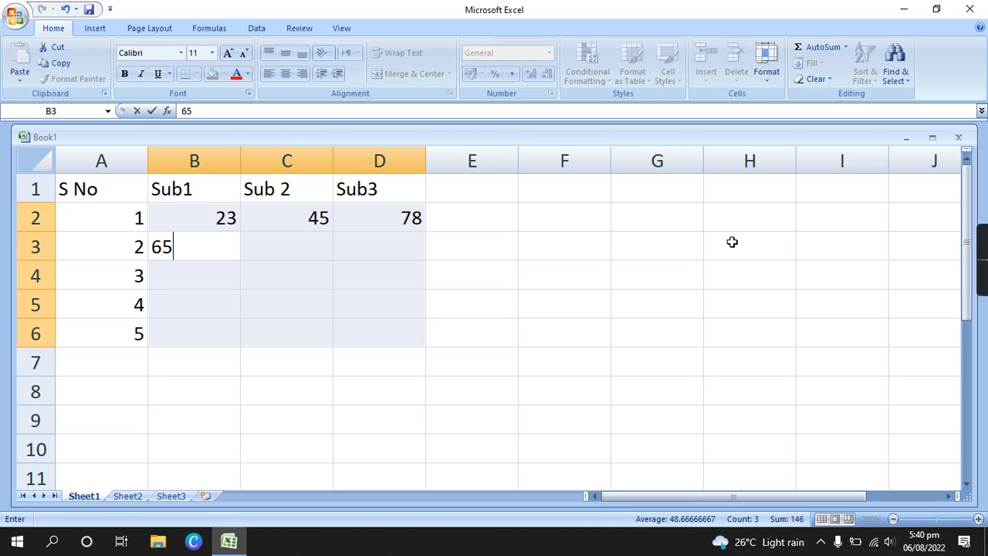
pyautogui.press('Tab')
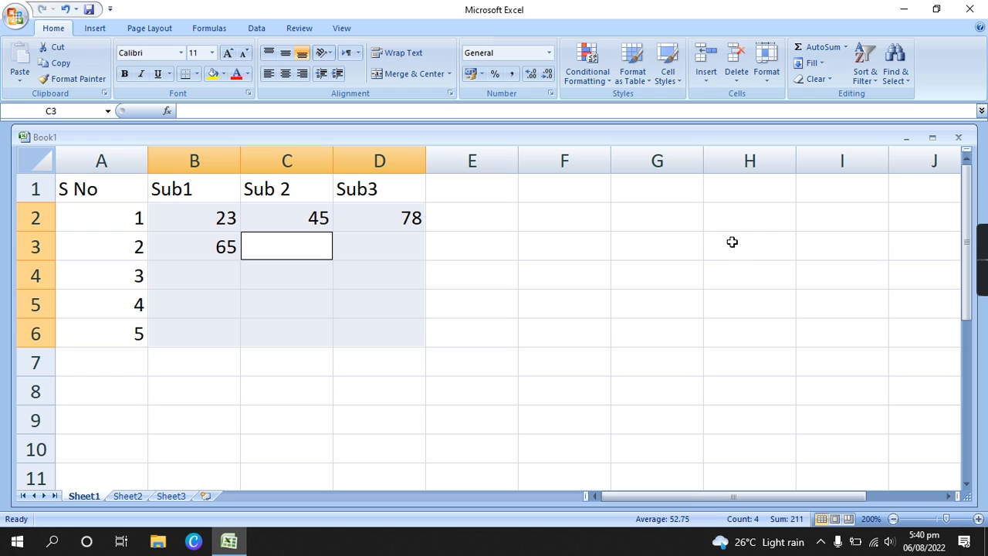
pyautogui.write('74')
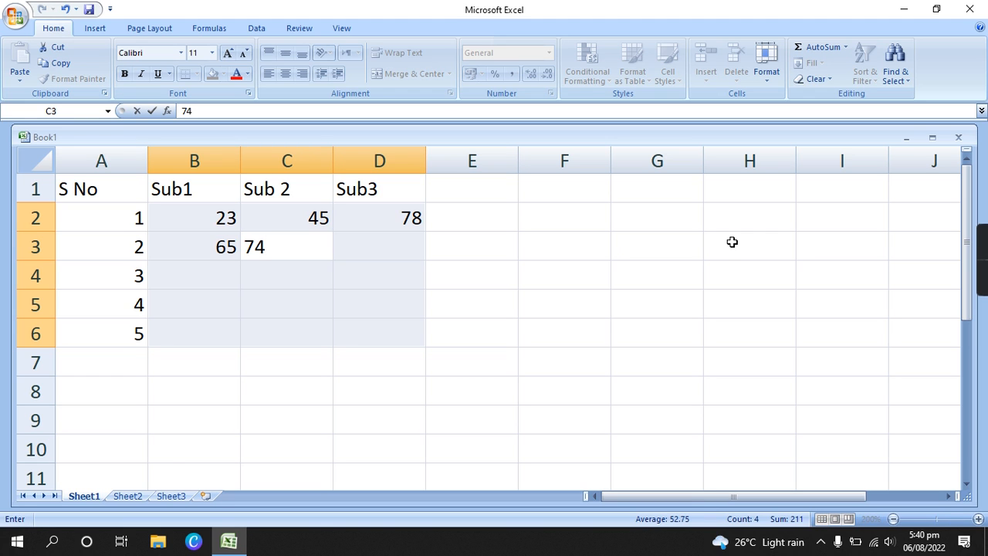
pyautogui.press('Tab')
pyautogui.write('80')
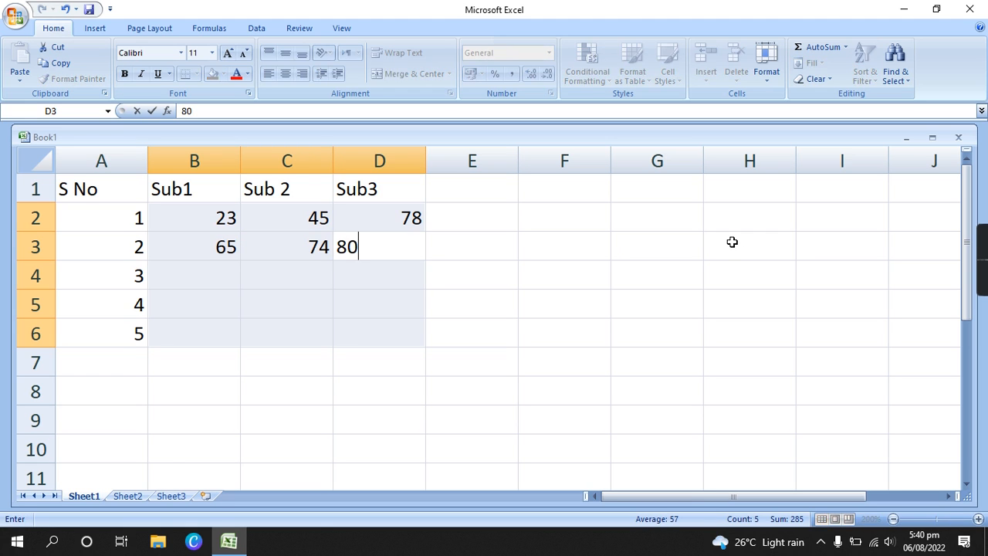
pyautogui.press('Return')
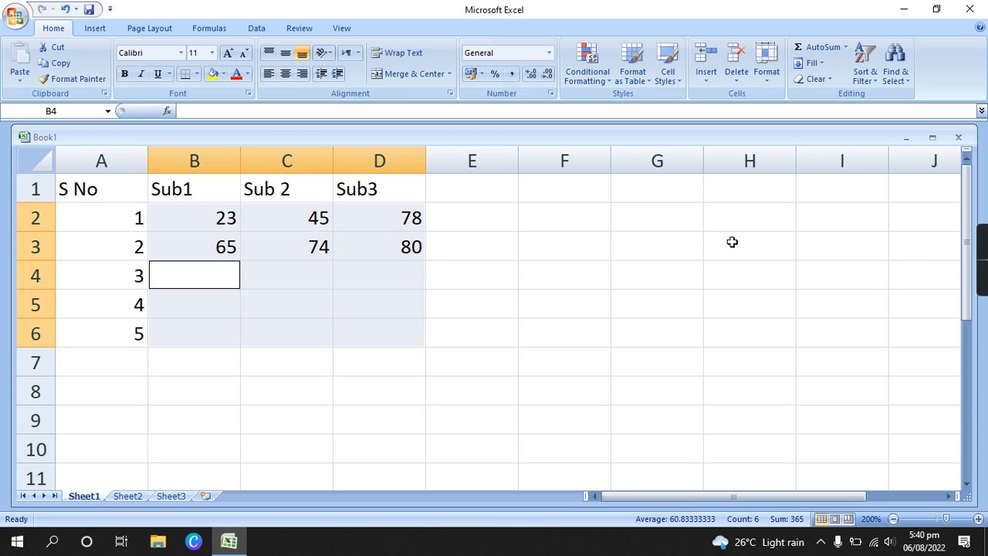
# Enter the marks 25, 44 and 72 for serial number 3 in cells B4, C4 and D4.
pyautogui.write('25')
pyautogui.press('Tab')
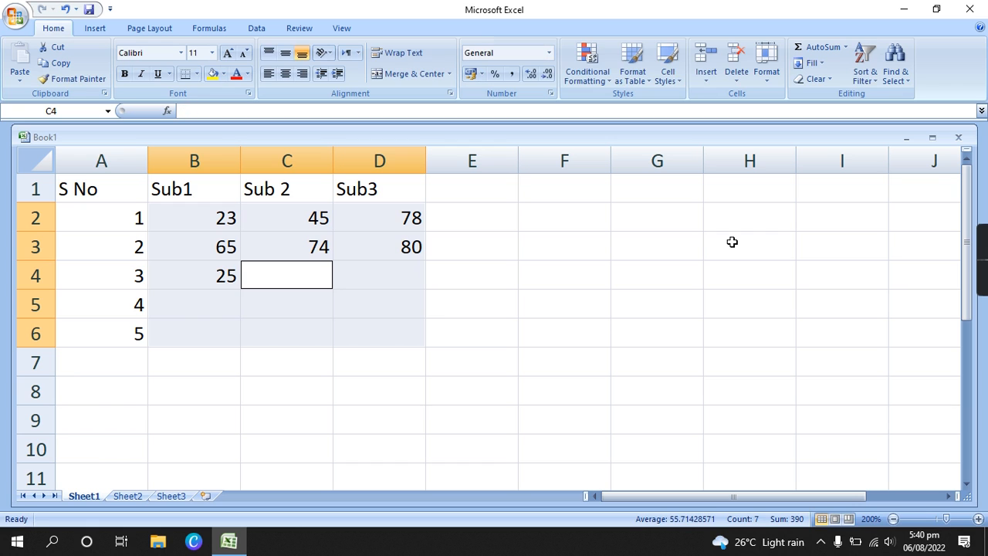
pyautogui.write('44')
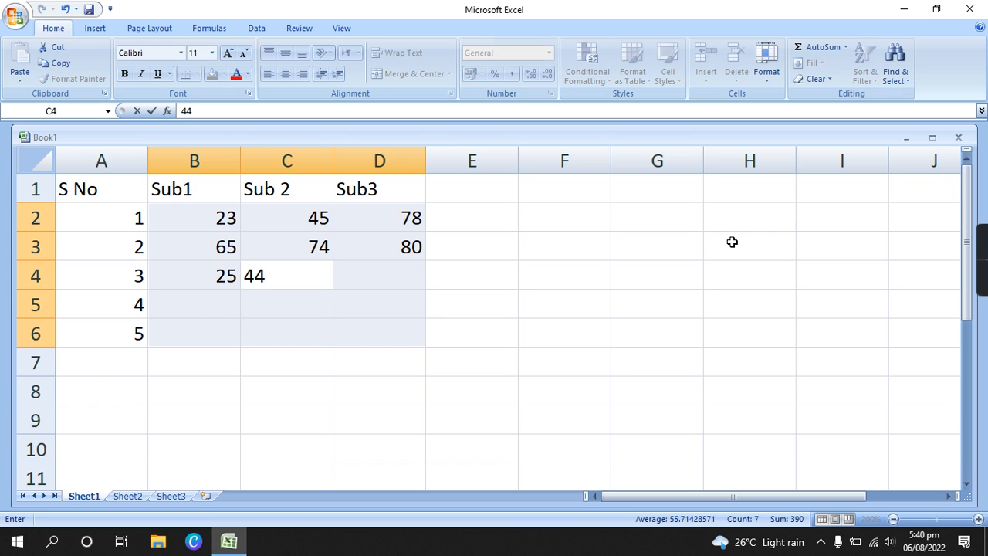
pyautogui.press('Tab')
pyautogui.write('72')
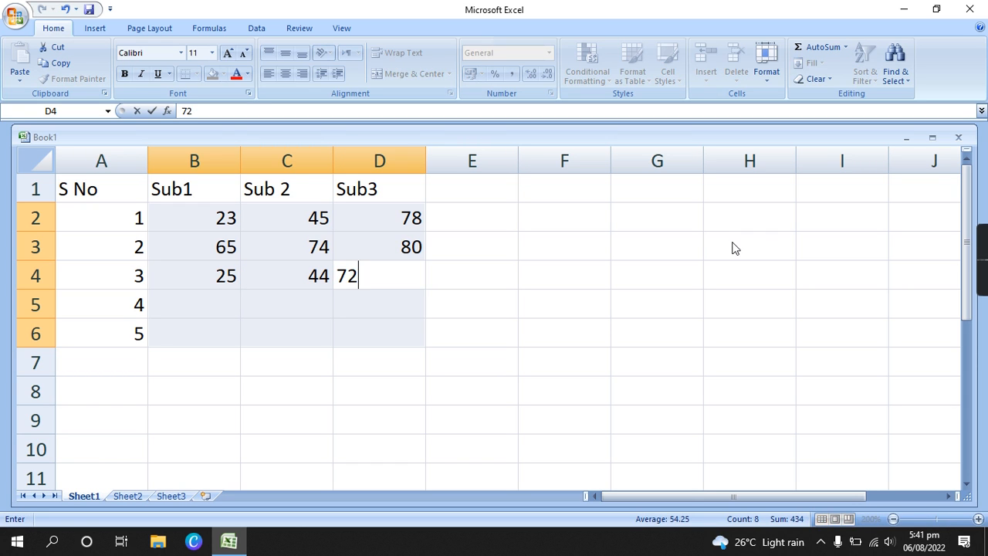
pyautogui.press('Return')
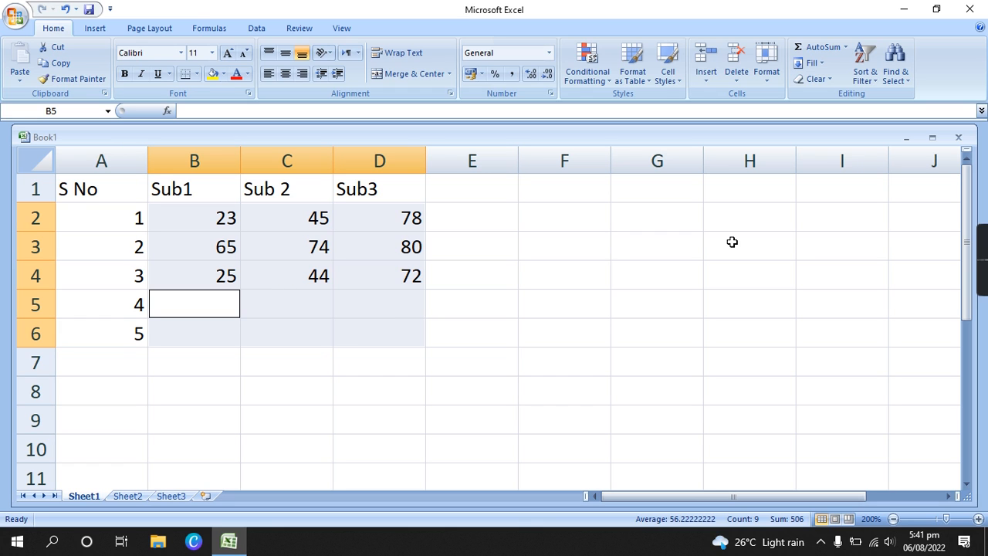
# Enter the marks 65, 22 and 19 for serial number 4 in cells B5, C5 and D5.
pyautogui.write('65')
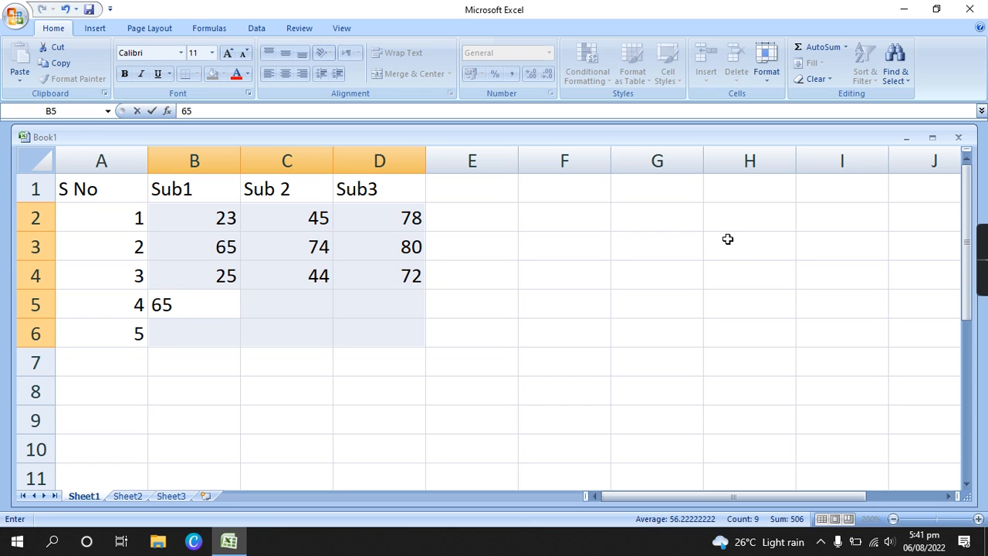
pyautogui.press('Tab')
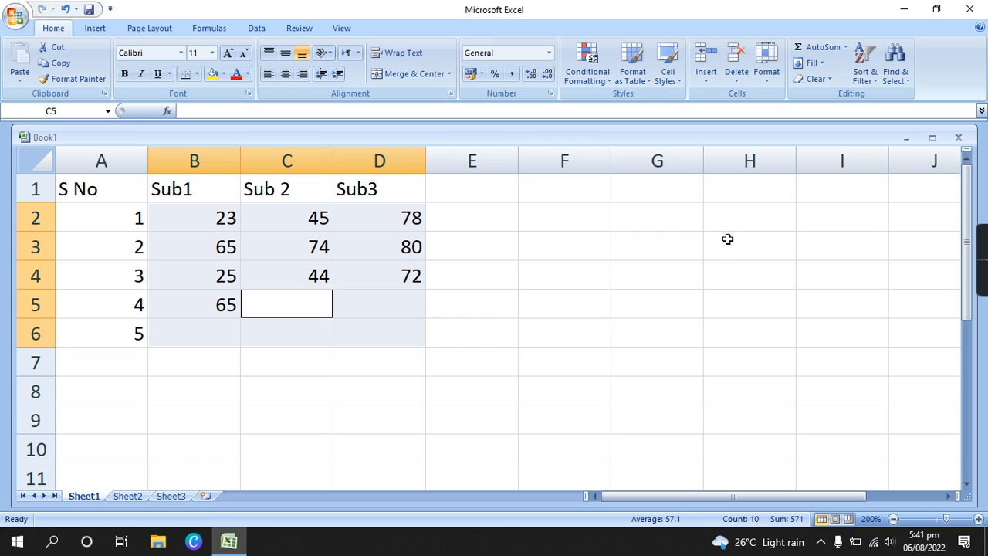
pyautogui.write('22')
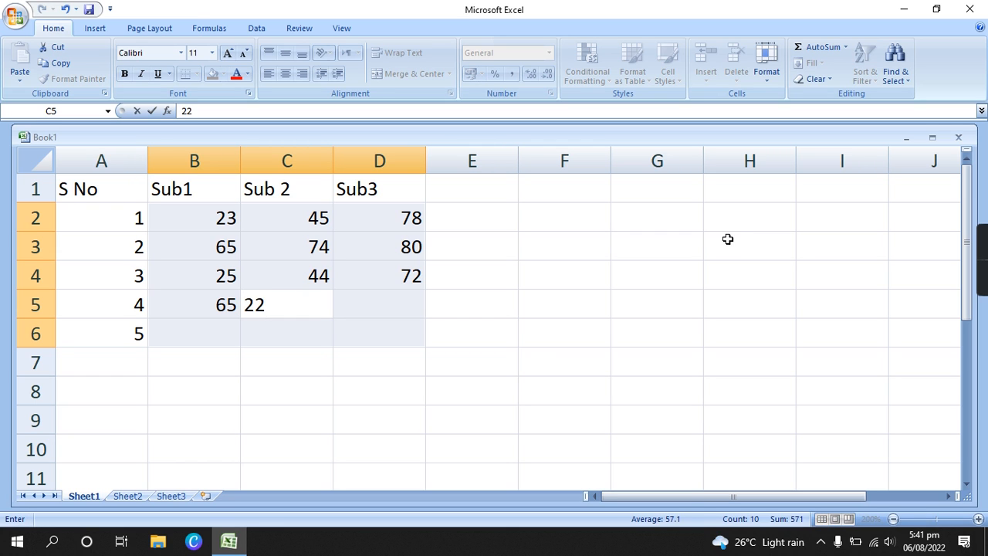
pyautogui.press('Tab')
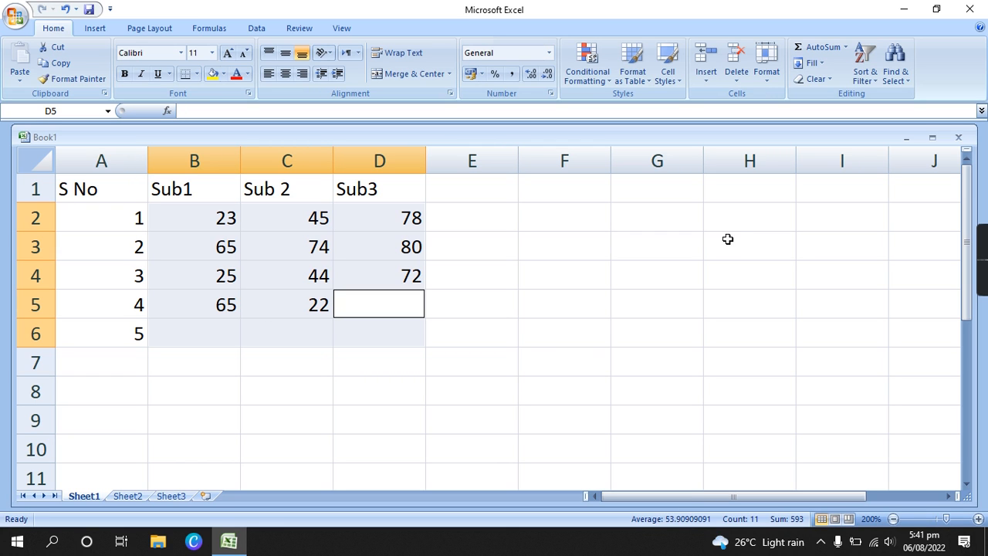
pyautogui.write('19')
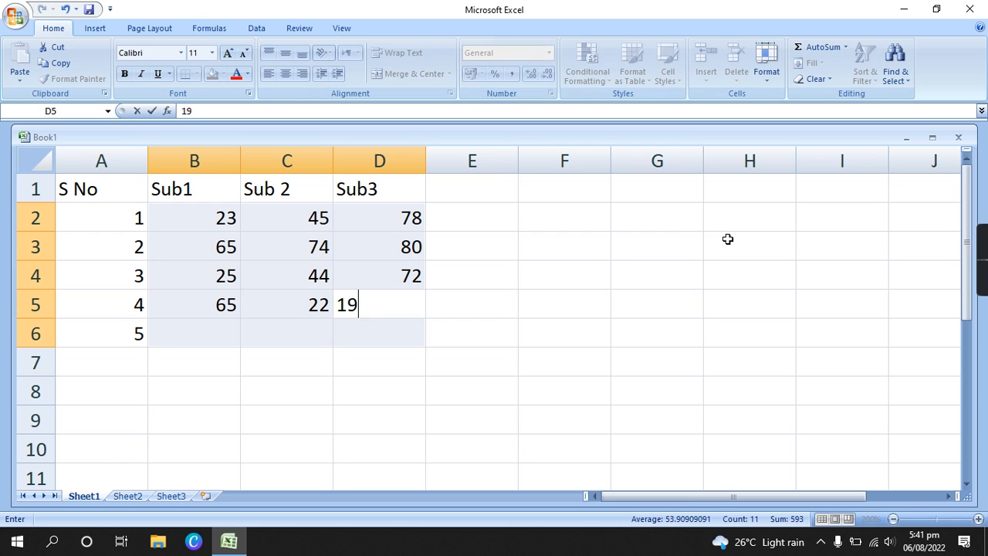
pyautogui.press('Return')
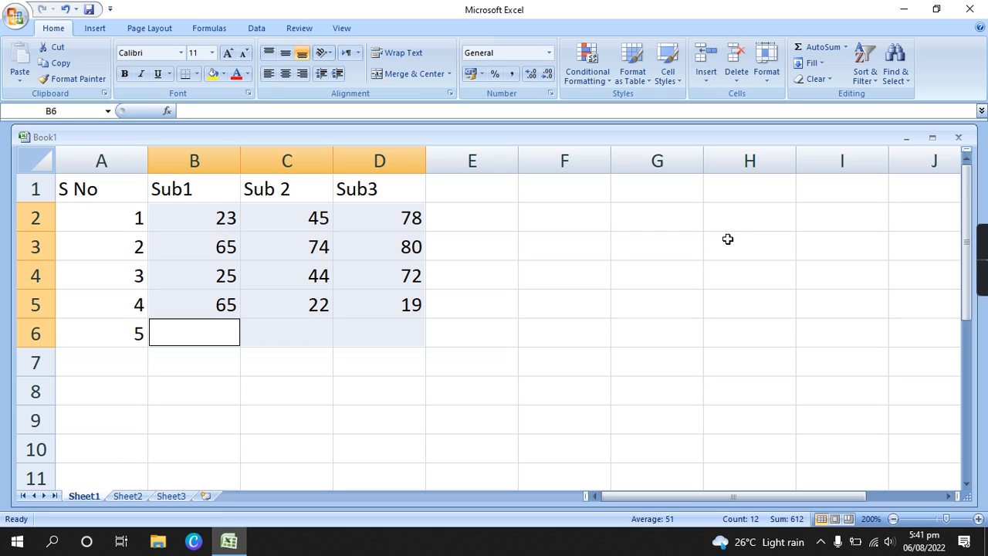
# Enter the marks 44, 98 and 92 in cells B6, C6 and D6, and deselect the entry range.
pyautogui.write('44')
pyautogui.press('Tab')
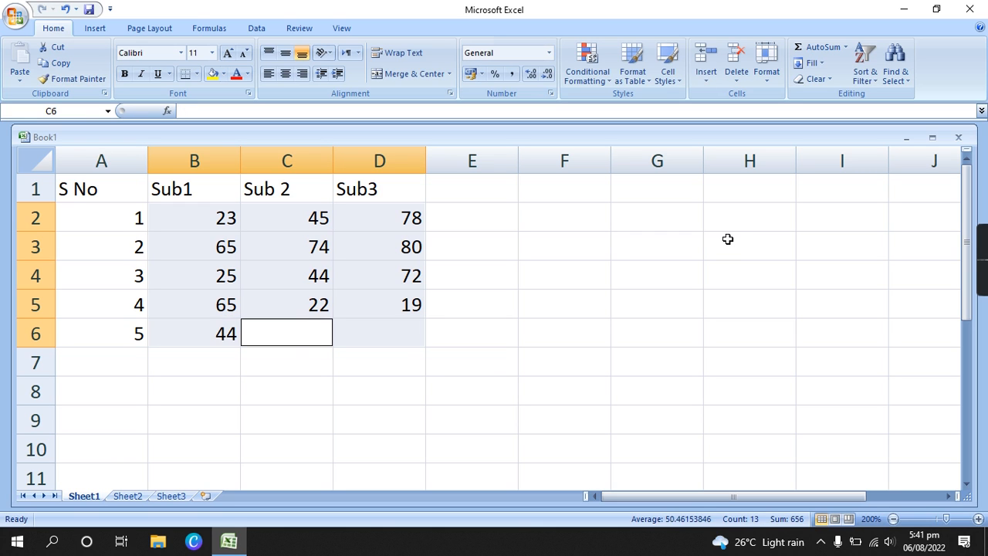
pyautogui.write('98')
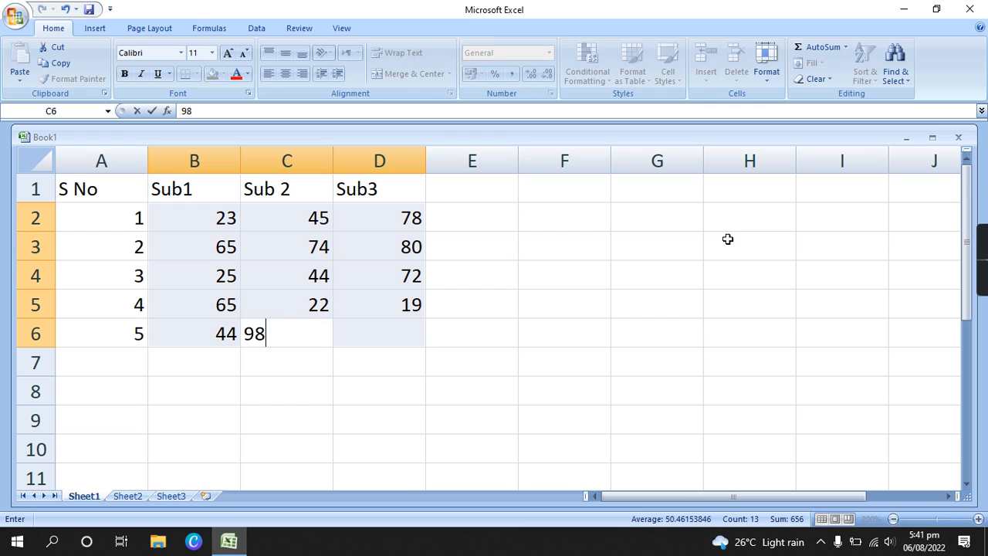
pyautogui.press('Tab')
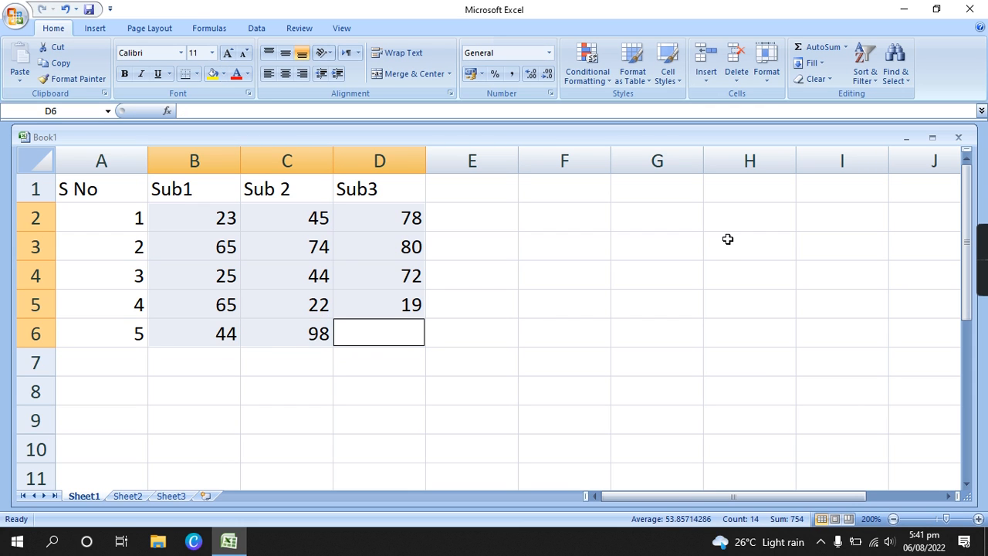
pyautogui.write('92')
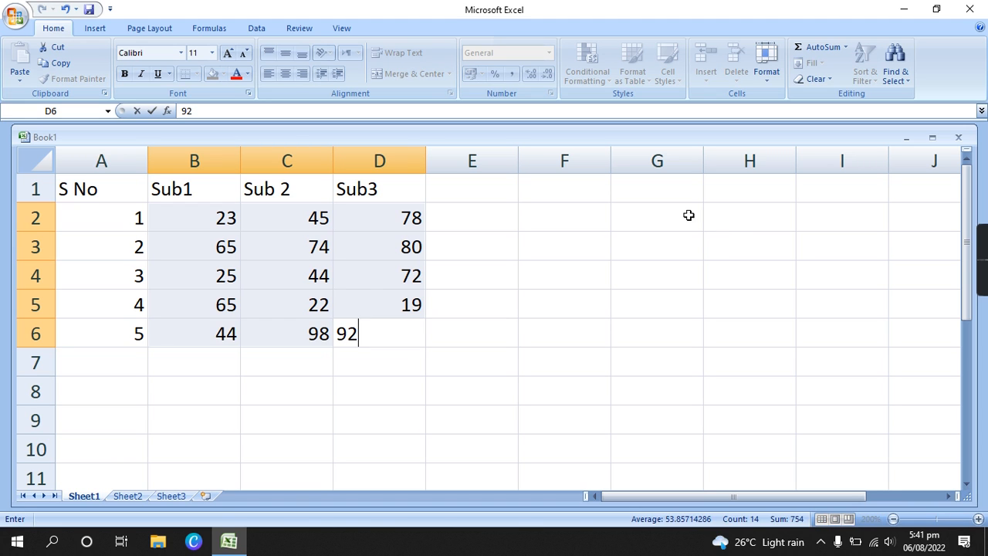
pyautogui.press('Tab')
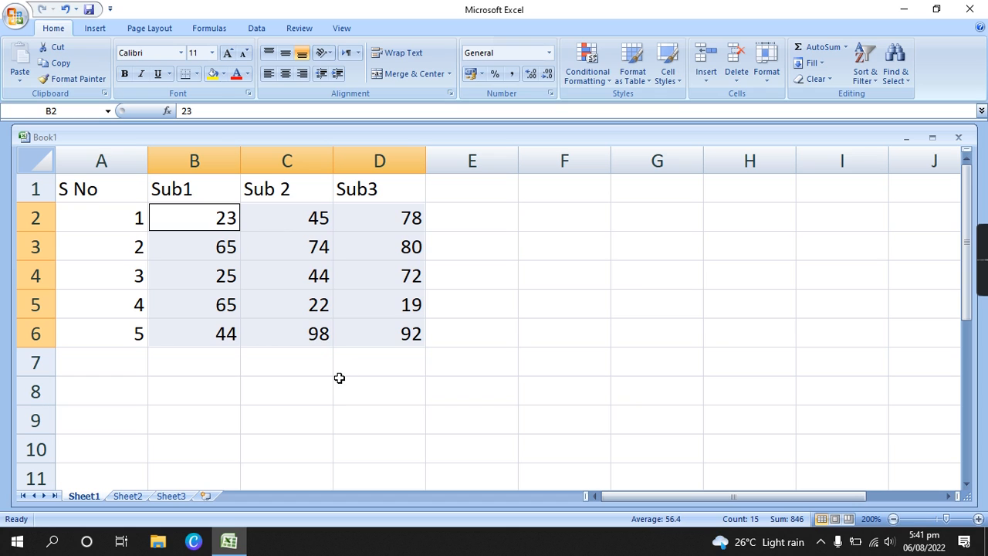
pyautogui.click(478, 355)
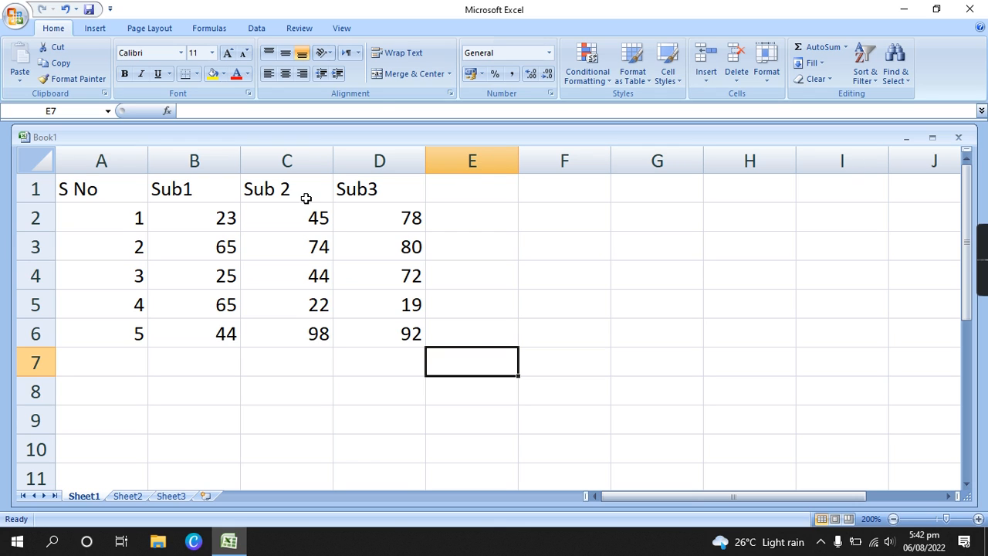
# Enter the heading Total in cell E1, beside Sub3.
pyautogui.click(475, 192)
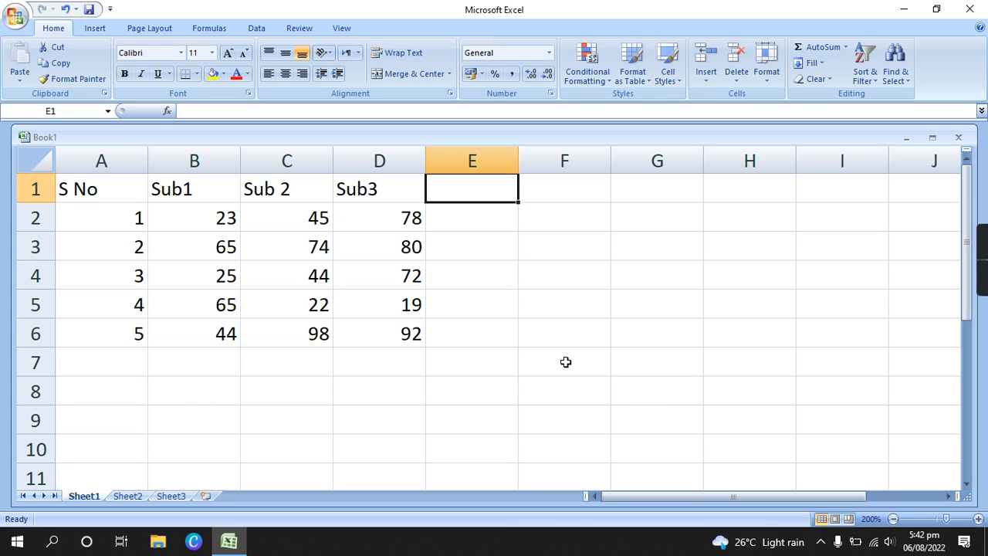
pyautogui.write('t')
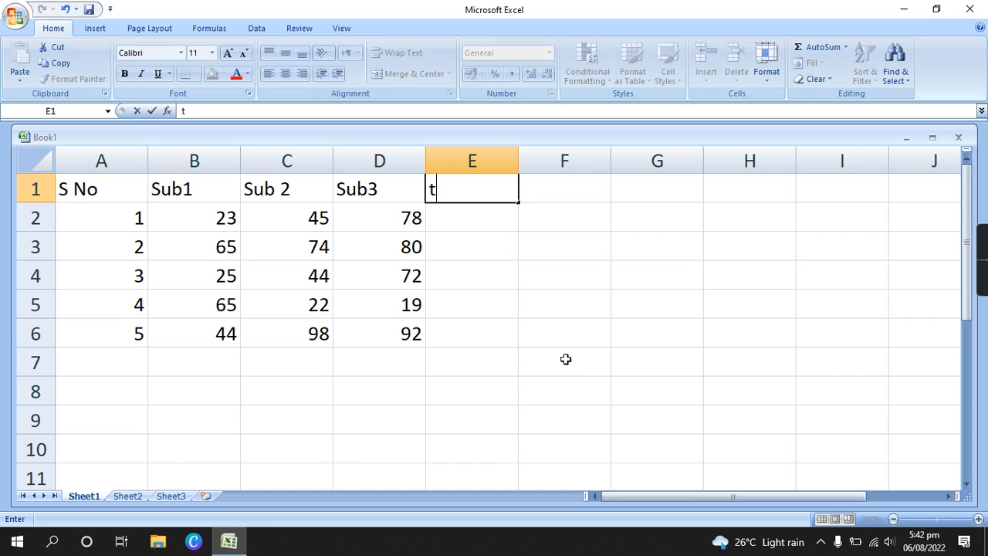
pyautogui.press('BackSpace')
pyautogui.write('tyO')
pyautogui.press('BackSpace')
pyautogui.press('BackSpace')
pyautogui.press('BackSpace')
pyautogui.press('BackSpace')
pyautogui.write('Total')
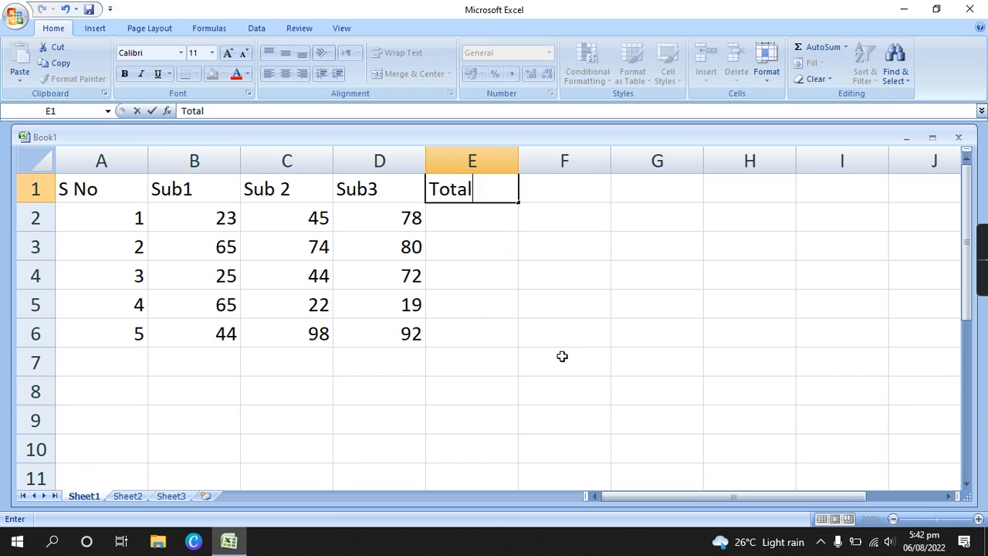
# Complete the heading in cell E1 as Total Marks and enter the heading Min in cell F1.
pyautogui.write(' Marks')
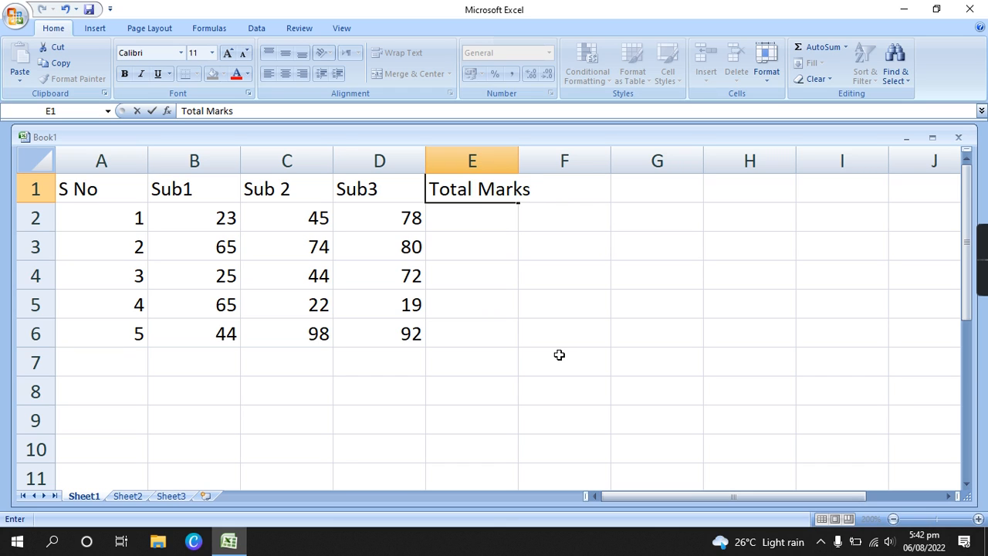
pyautogui.click(535, 269)
pyautogui.click(572, 196)
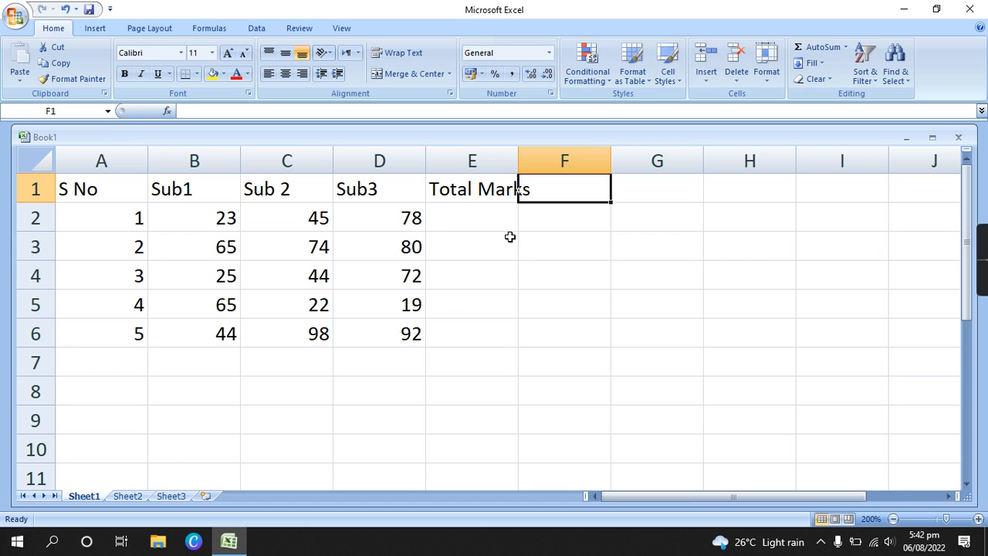
pyautogui.write('Min')
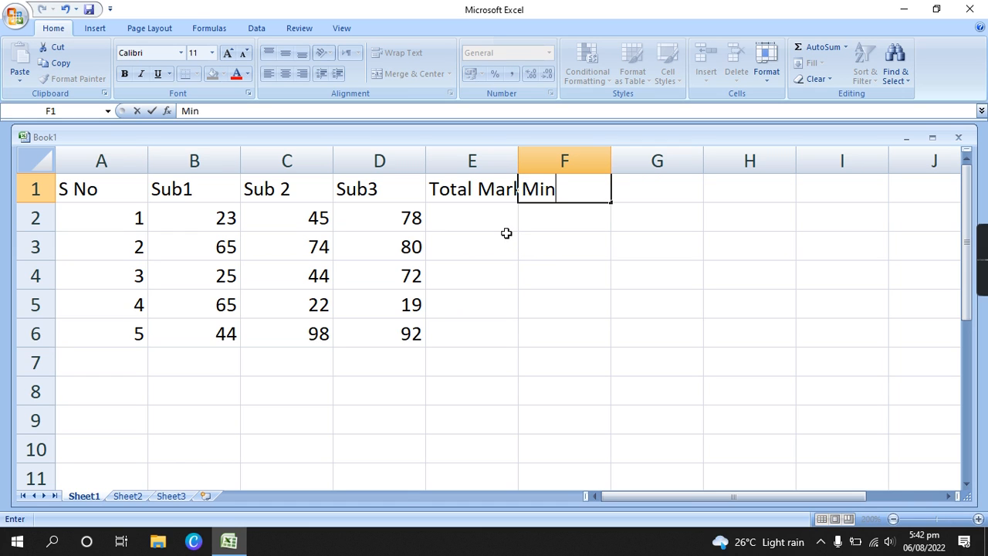
pyautogui.click(544, 286)
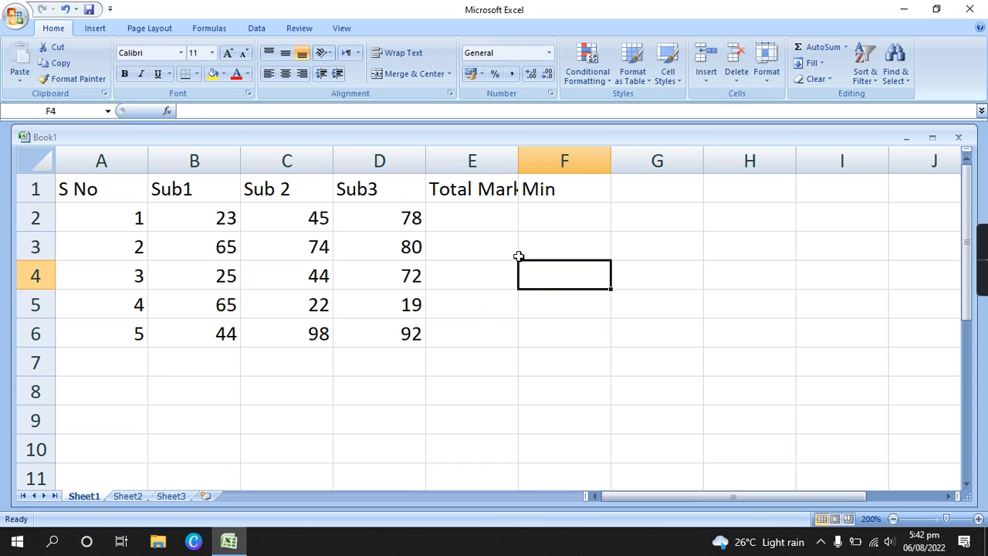
pyautogui.click(535, 196)
pyautogui.click(498, 191)
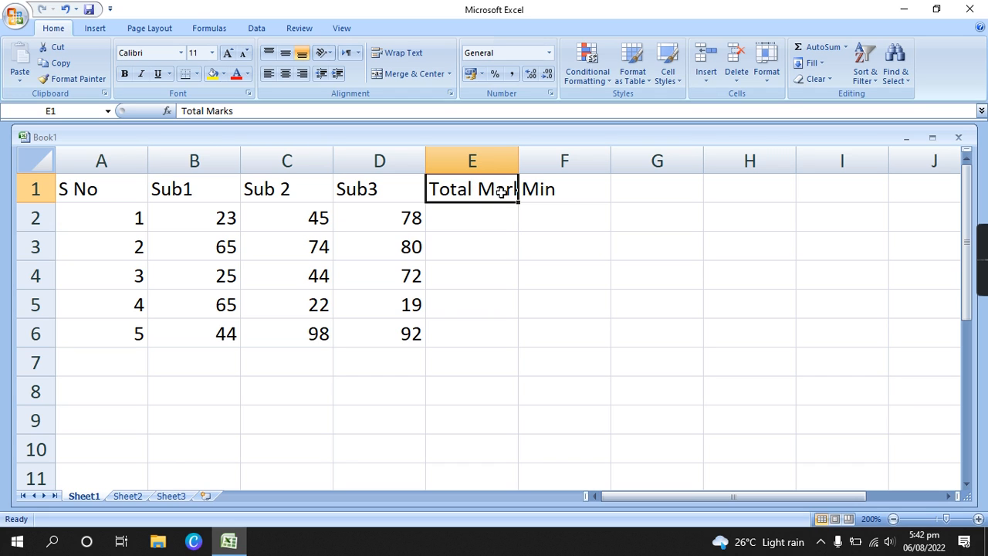
pyautogui.click(564, 189)
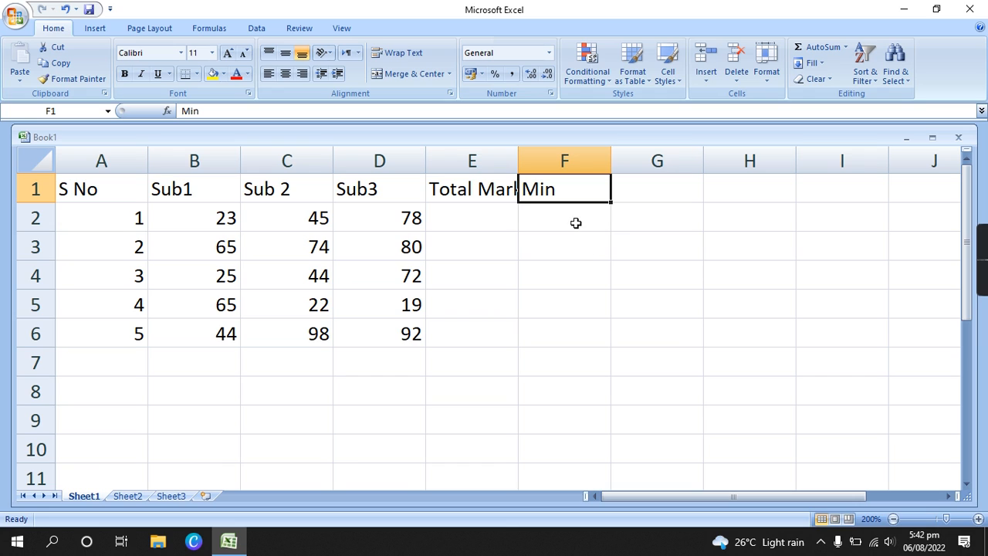
pyautogui.click(482, 188)
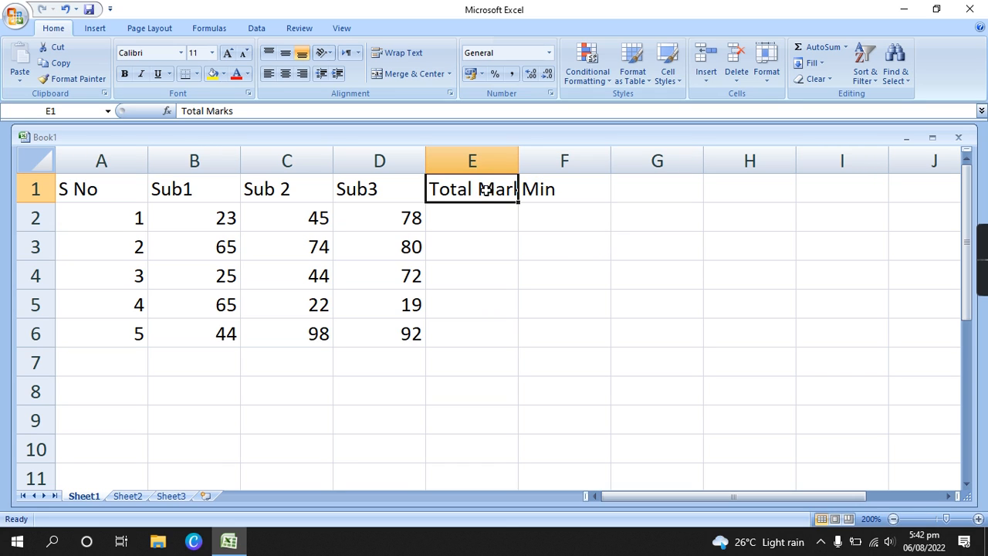
pyautogui.click(550, 185)
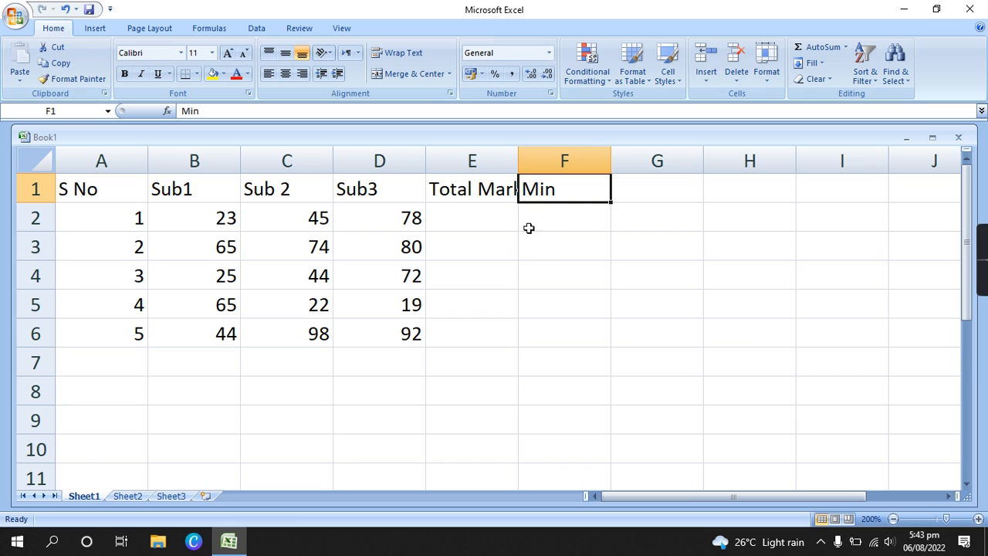
pyautogui.click(492, 191)
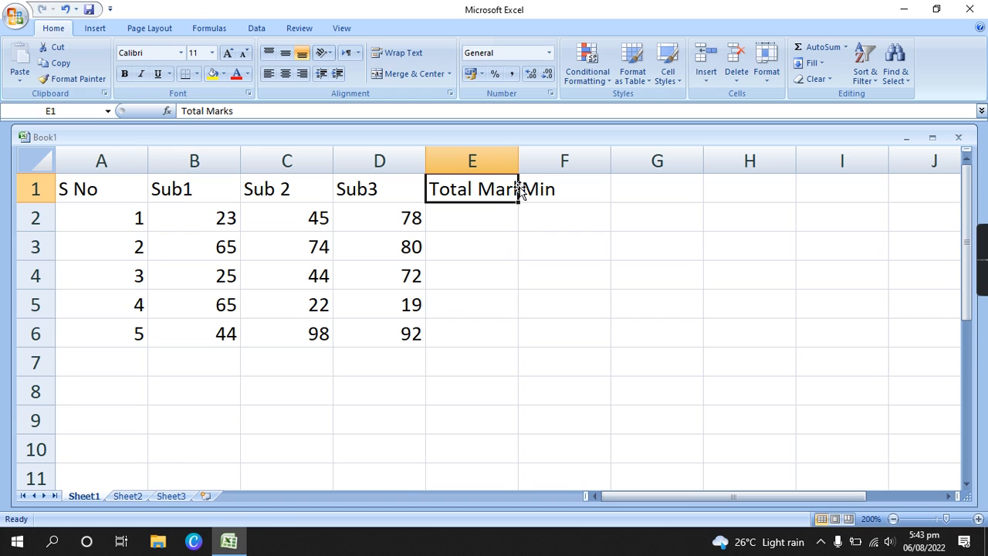
pyautogui.moveTo(520, 191); pyautogui.dragTo(565, 186)
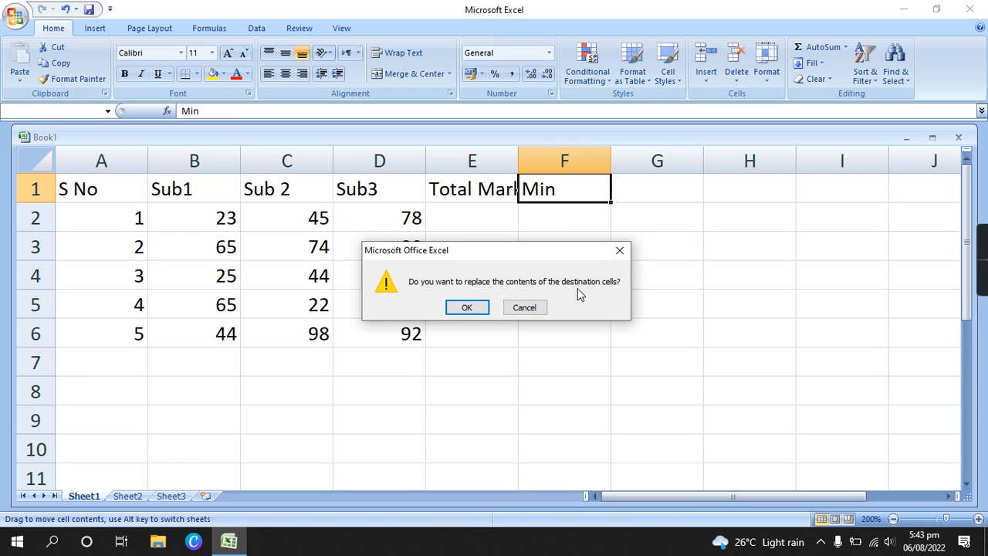
pyautogui.click(620, 251)
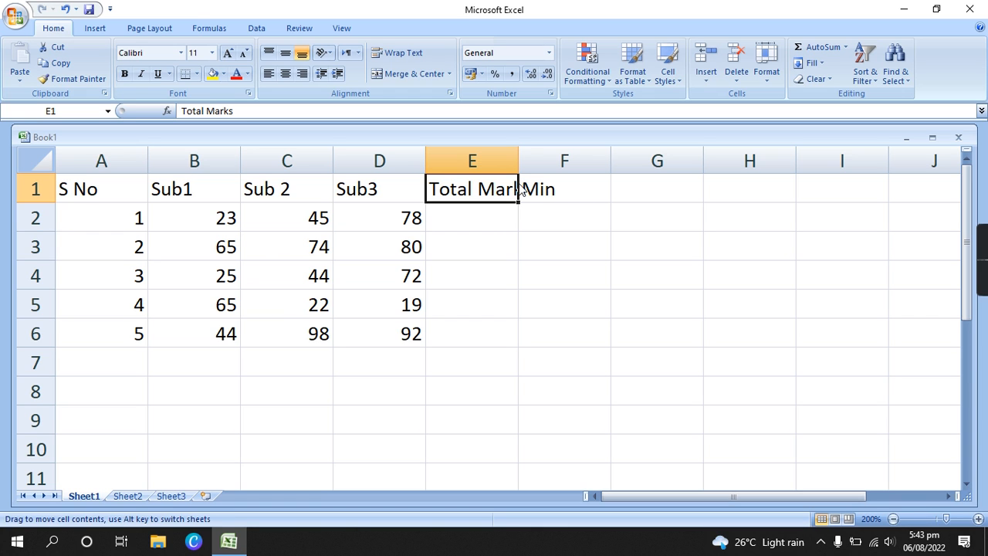
# Try widening column E manually around the Total Marks heading, and return it to about its original width.
pyautogui.moveTo(520, 161); pyautogui.dragTo(612, 168)
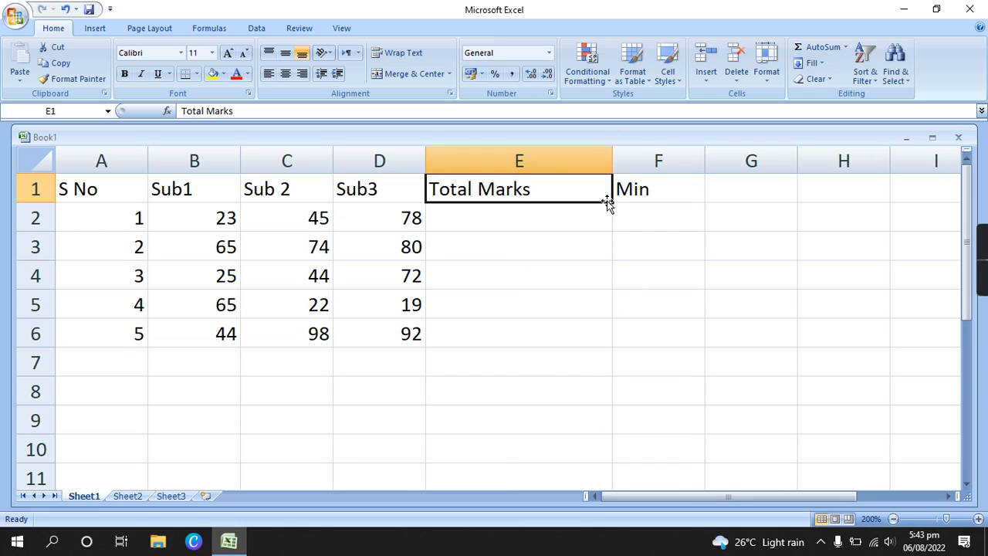
pyautogui.moveTo(611, 160); pyautogui.dragTo(705, 162)
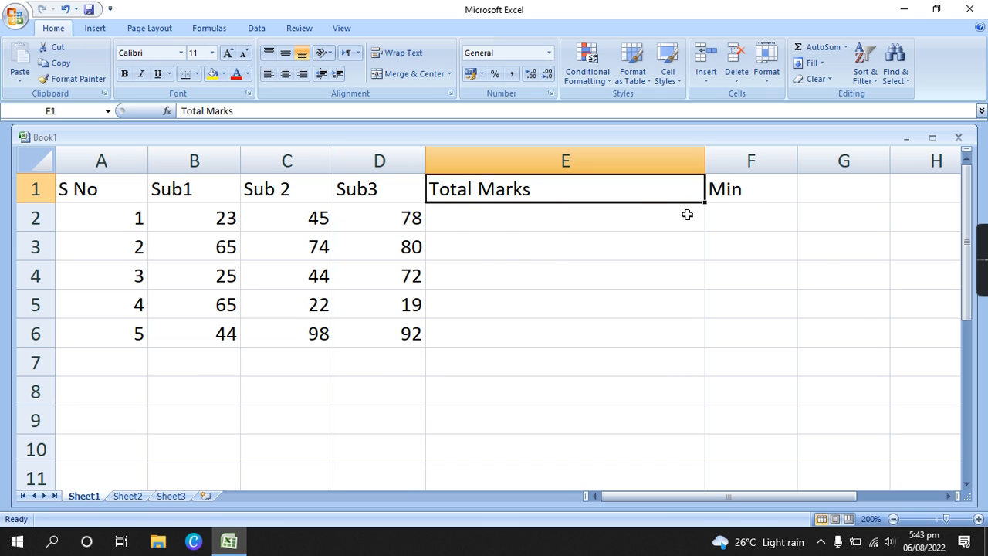
pyautogui.hotkey('ctrl', 'z')
pyautogui.hotkey('ctrl', 'z')
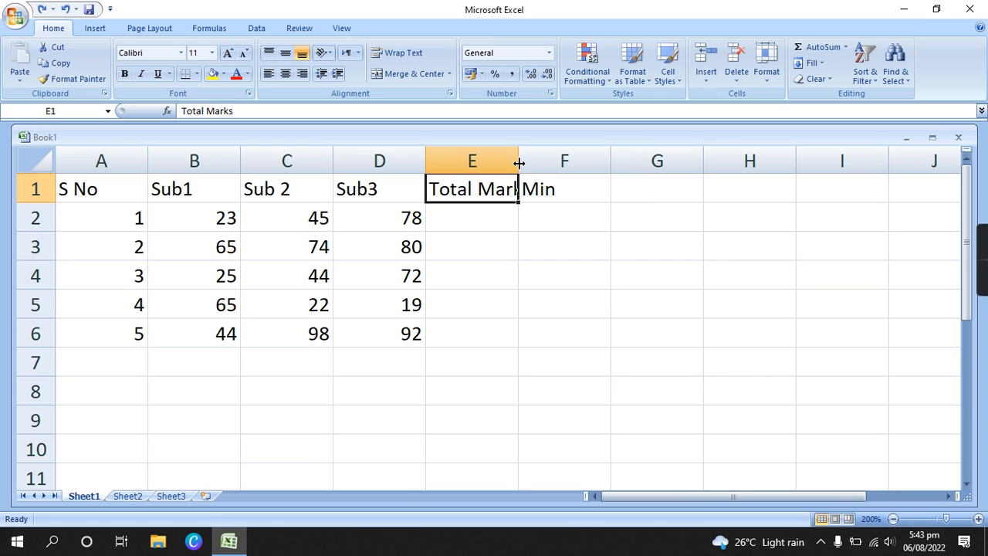
pyautogui.moveTo(518, 162); pyautogui.dragTo(611, 160)
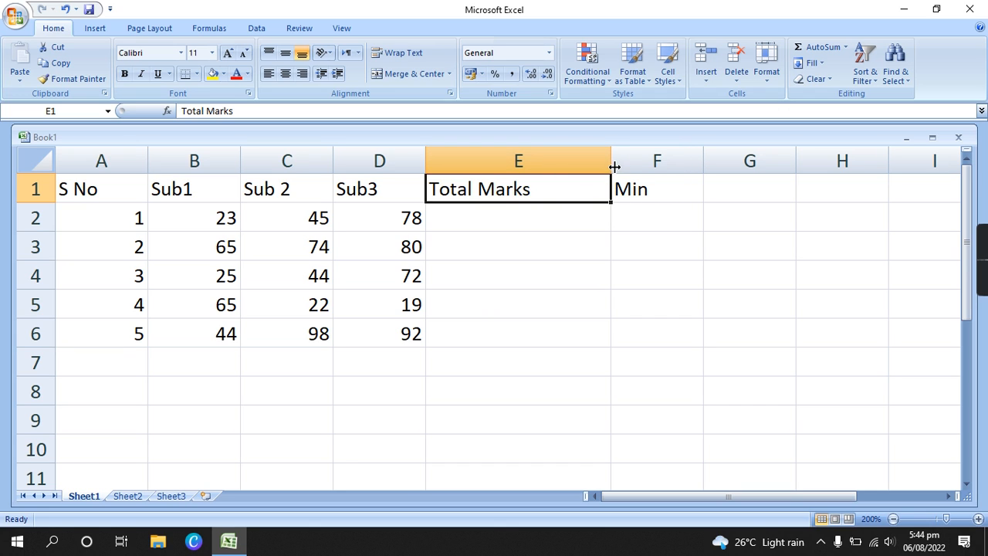
pyautogui.moveTo(611, 160); pyautogui.dragTo(520, 157)
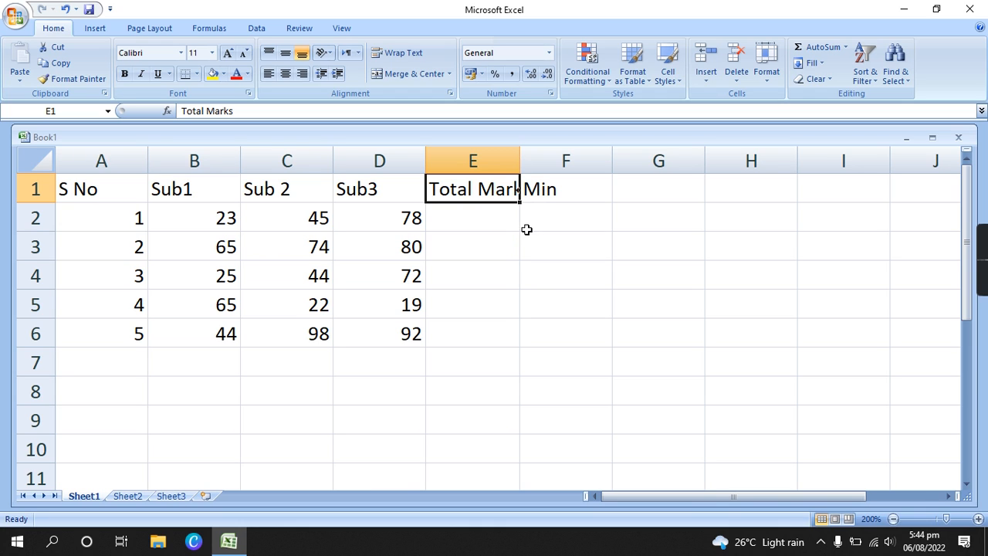
# Try AutoFit on column E for the Total Marks heading, and undo the recent column width changes.
pyautogui.click(502, 156)
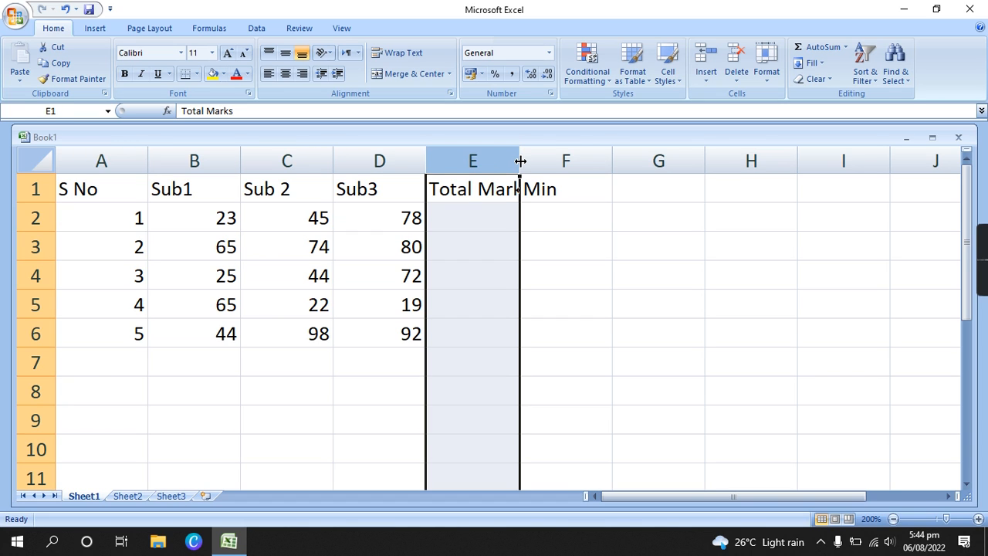
pyautogui.doubleClick(520, 160)
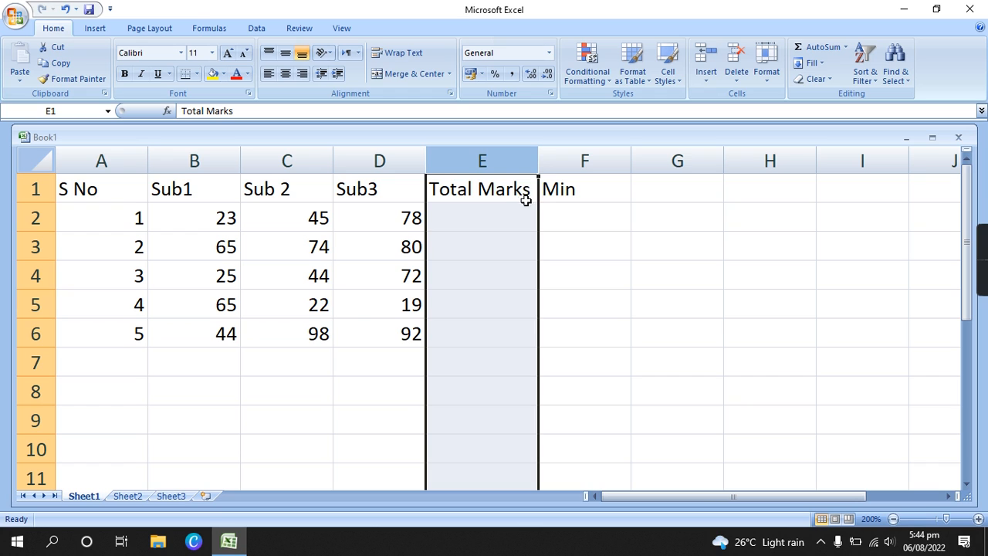
pyautogui.click(589, 227)
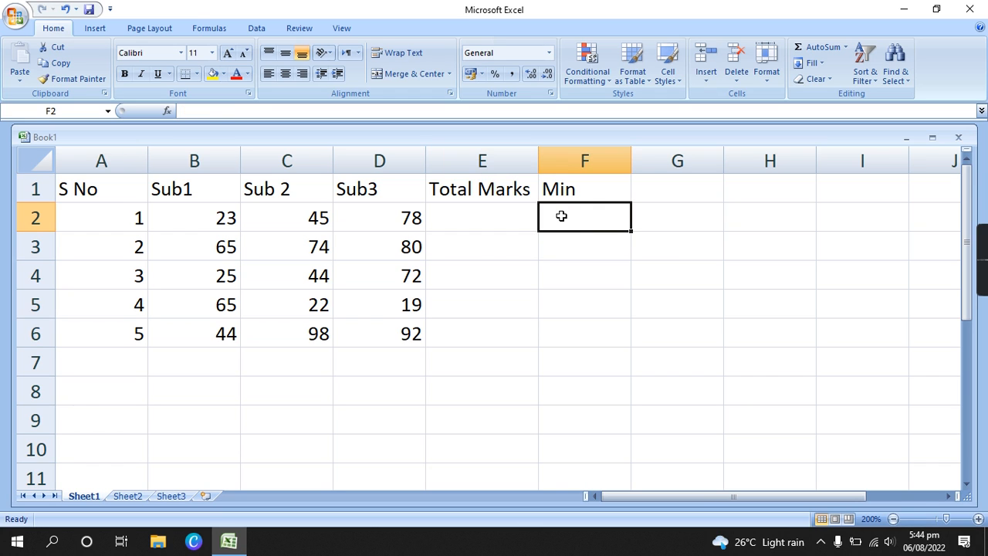
pyautogui.click(471, 189)
pyautogui.hotkey('ctrl', 'z')
pyautogui.hotkey('ctrl', 'z')
pyautogui.hotkey('ctrl', 'z')
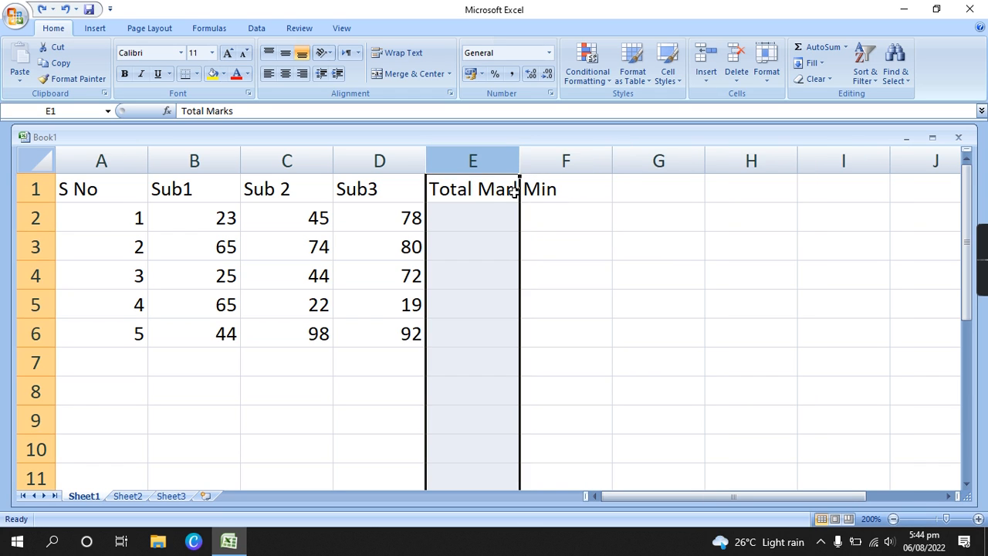
pyautogui.click(595, 261)
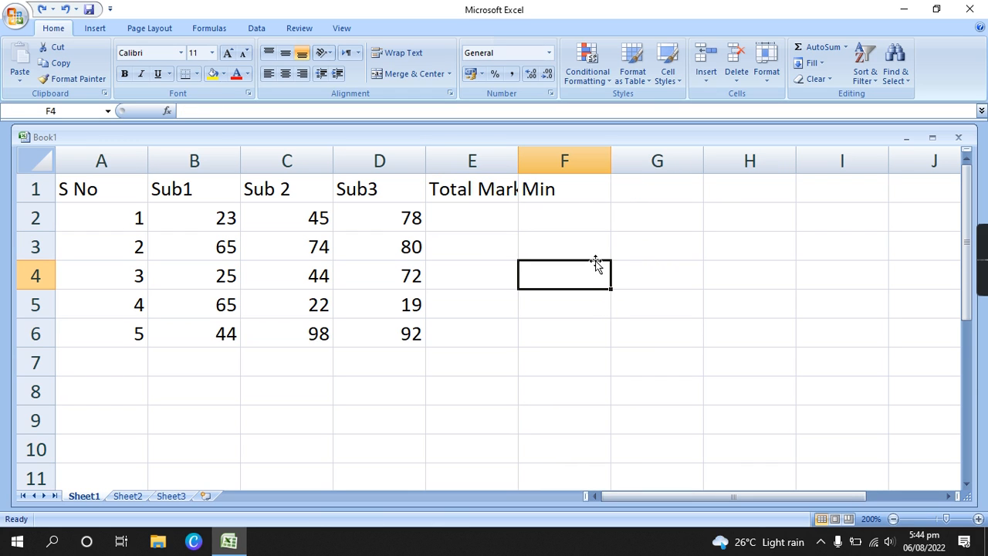
# Widen column E manually to beyond the end of the Total Marks heading, and undo that width change.
pyautogui.click(492, 189)
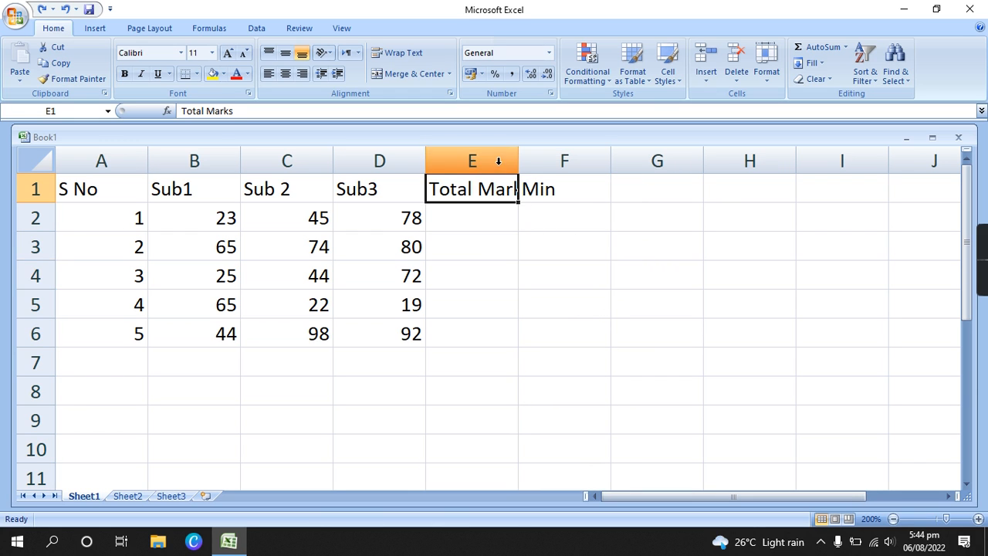
pyautogui.click(511, 160)
pyautogui.click(529, 160)
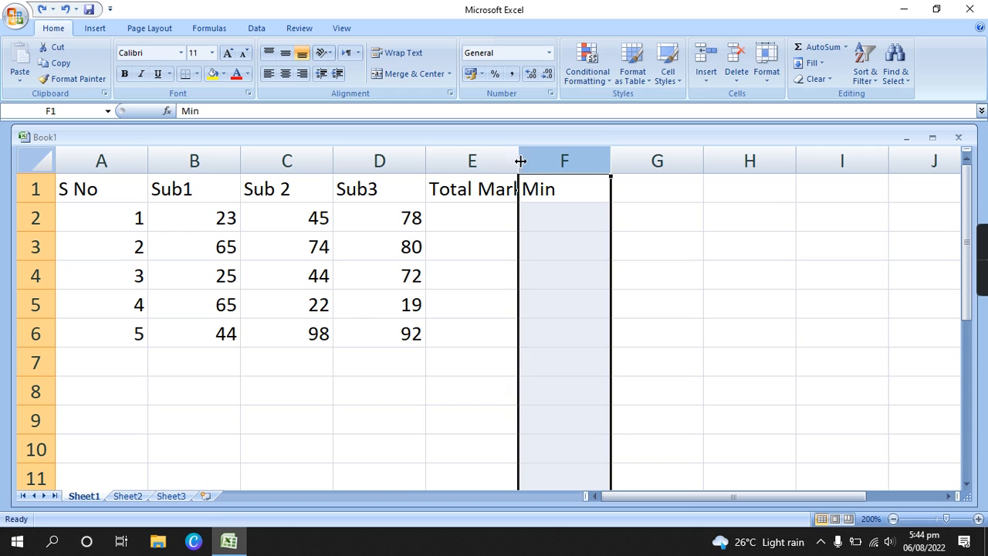
pyautogui.press('Left')
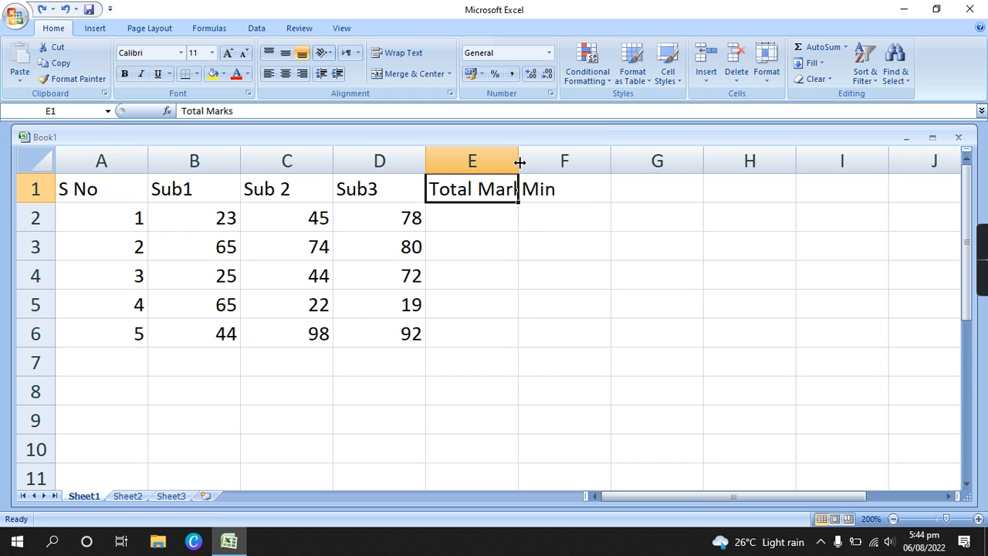
pyautogui.moveTo(520, 161); pyautogui.dragTo(590, 162)
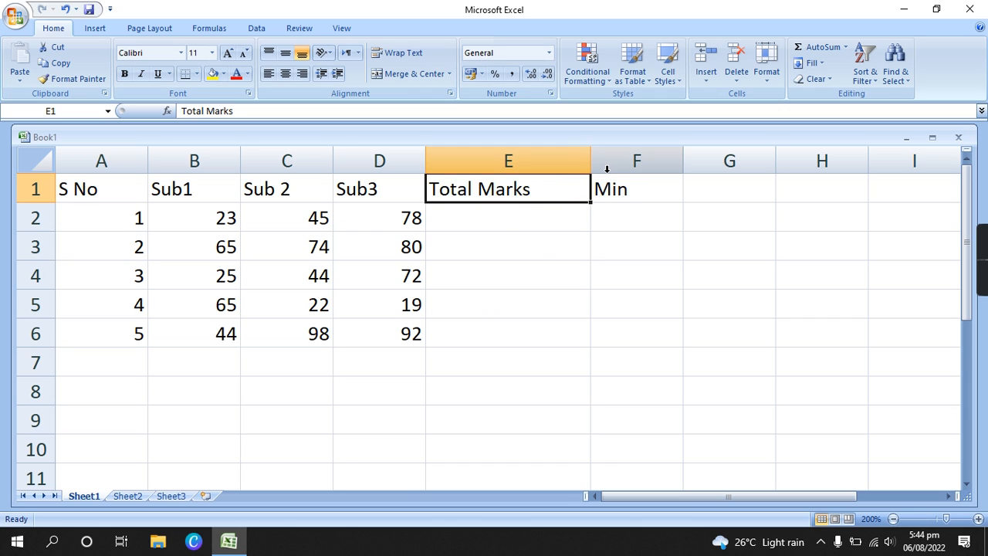
pyautogui.hotkey('ctrl', 'z')
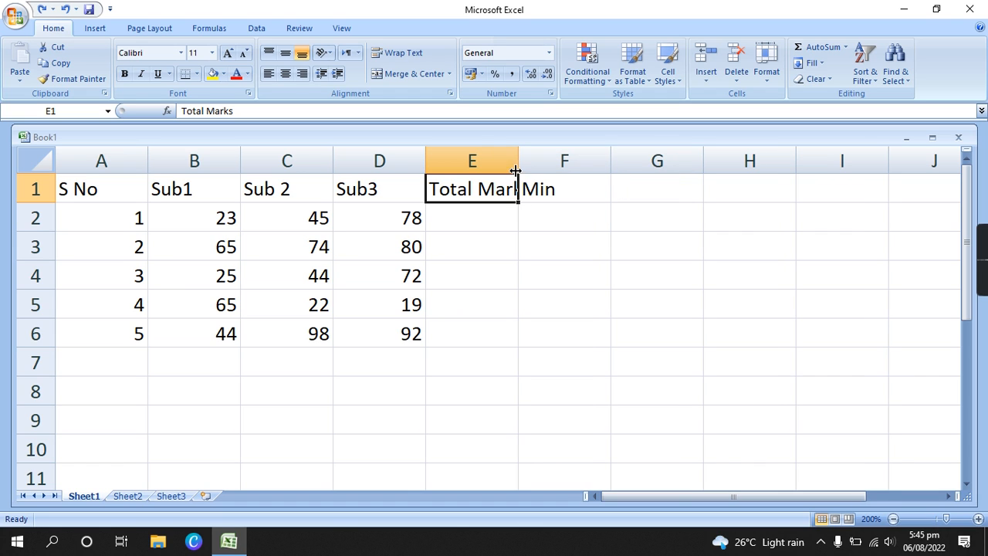
pyautogui.click(536, 219)
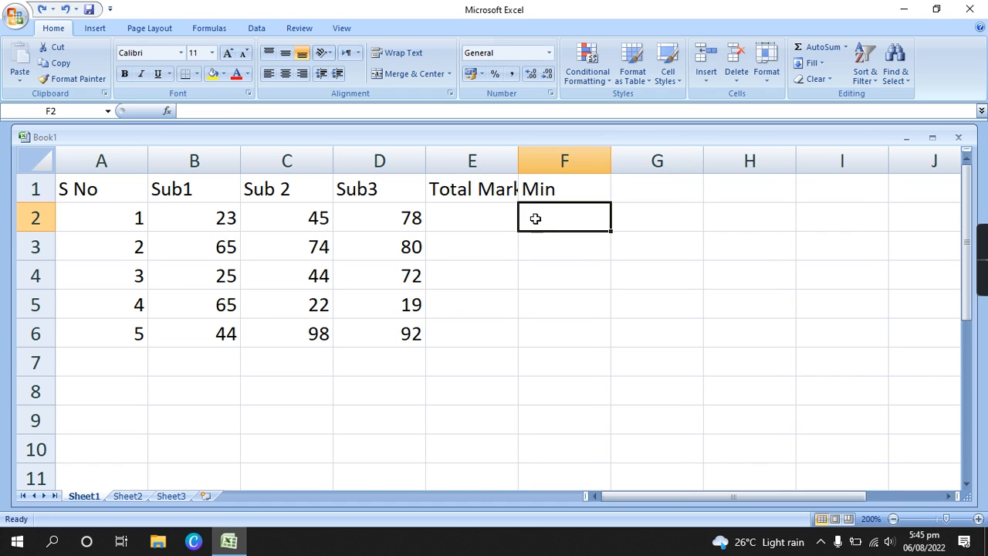
# AutoFit the width of column E to the Total Marks heading.
pyautogui.click(500, 159)
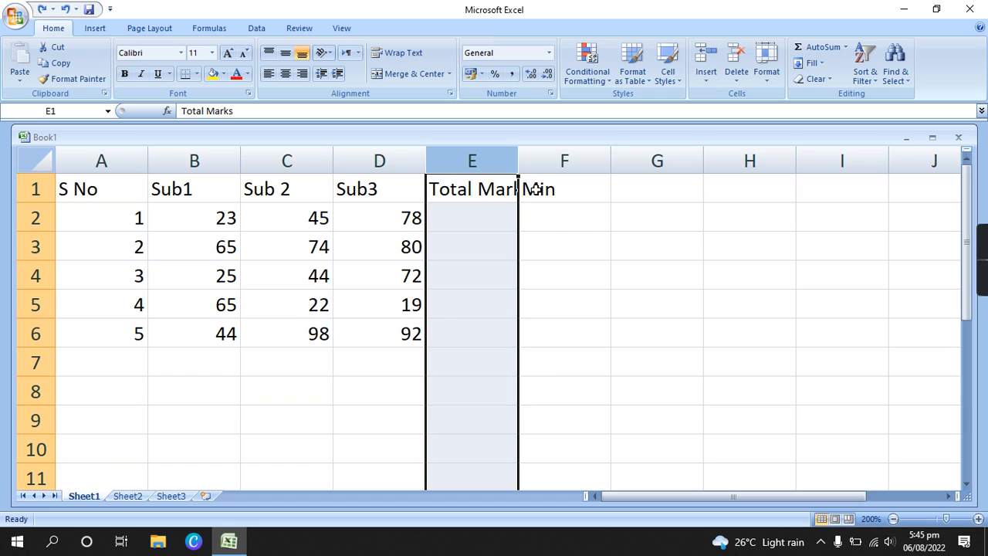
pyautogui.click(525, 190)
pyautogui.click(509, 190)
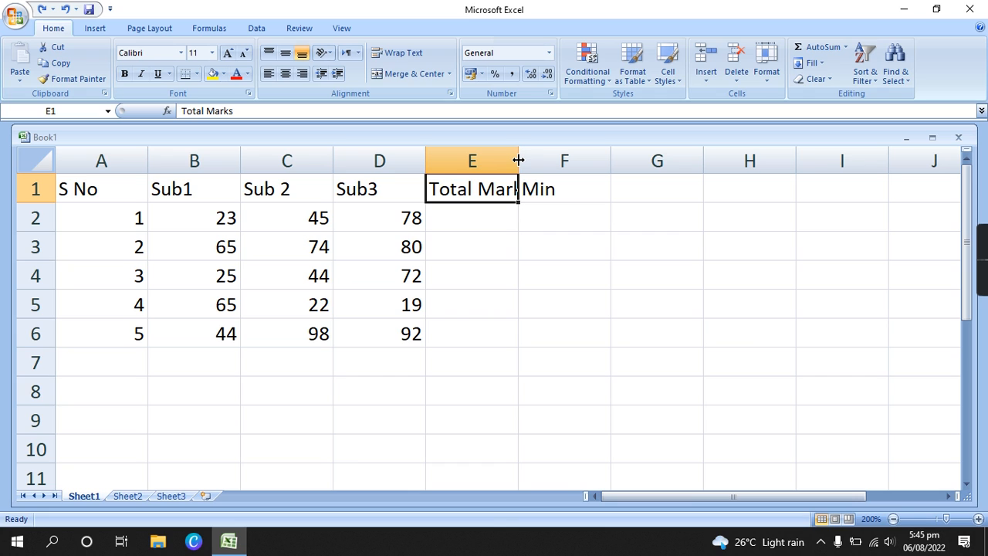
pyautogui.doubleClick(518, 160)
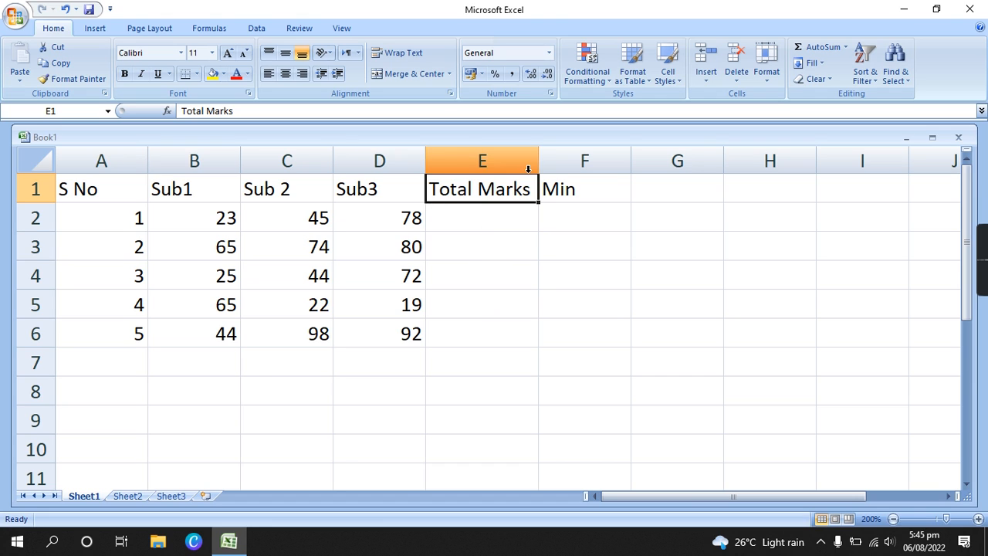
pyautogui.click(539, 196)
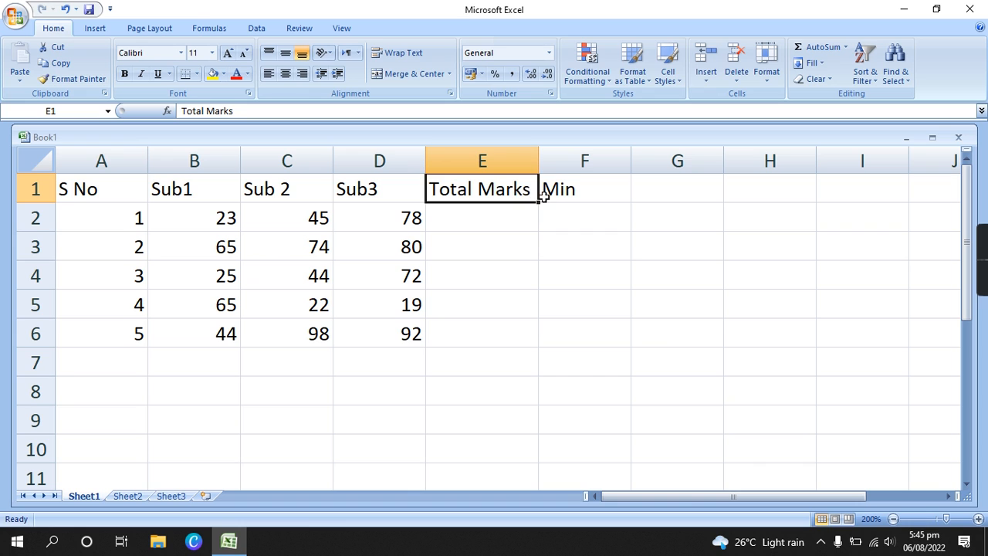
# Replace the heading in cell E1 with the long test text jsdsabdjksakdsakdnksandsandjksnadjknsdnsa, and select column E.
pyautogui.press('BackSpace')
pyautogui.write('jsdsabdjksakdsakdnksandsandjksnadjknsdnsa')
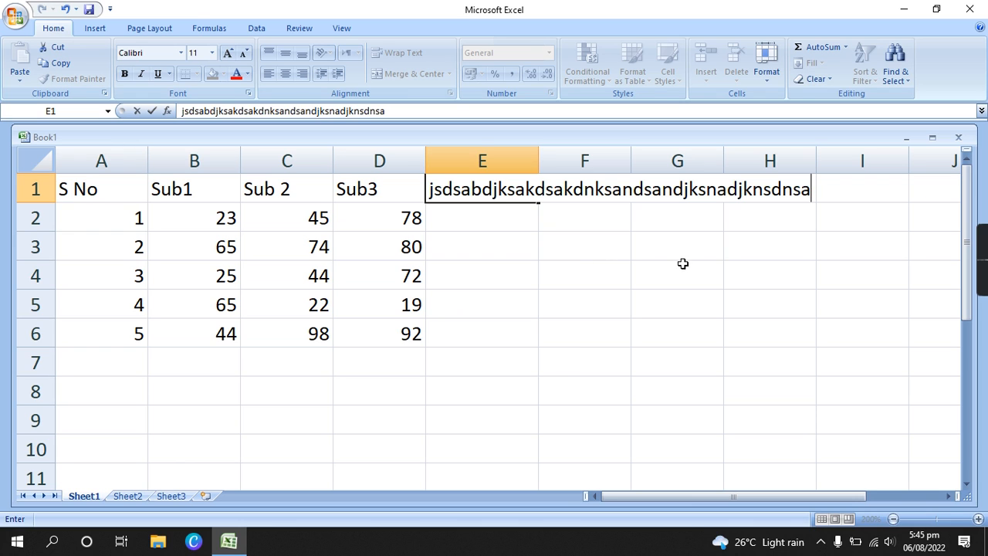
pyautogui.click(740, 296)
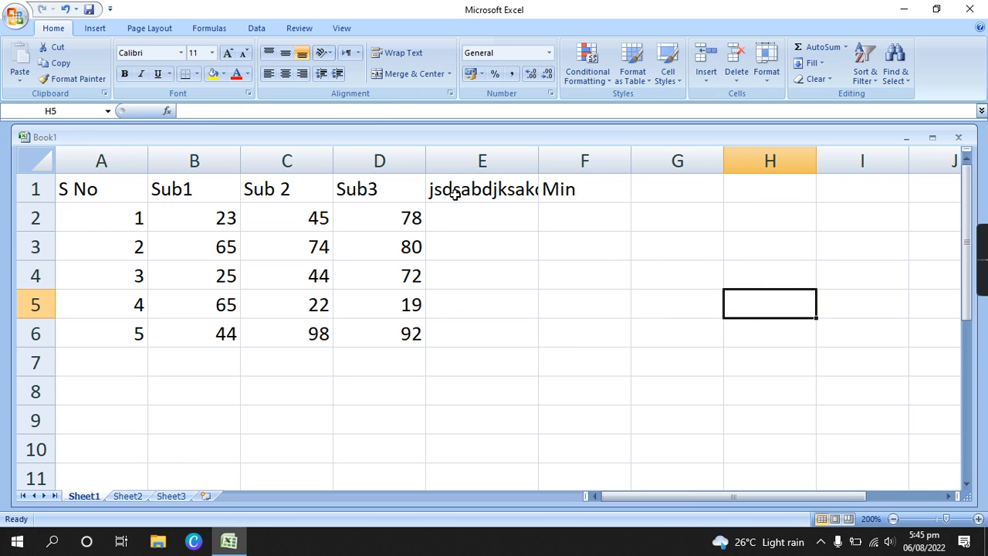
pyautogui.click(591, 196)
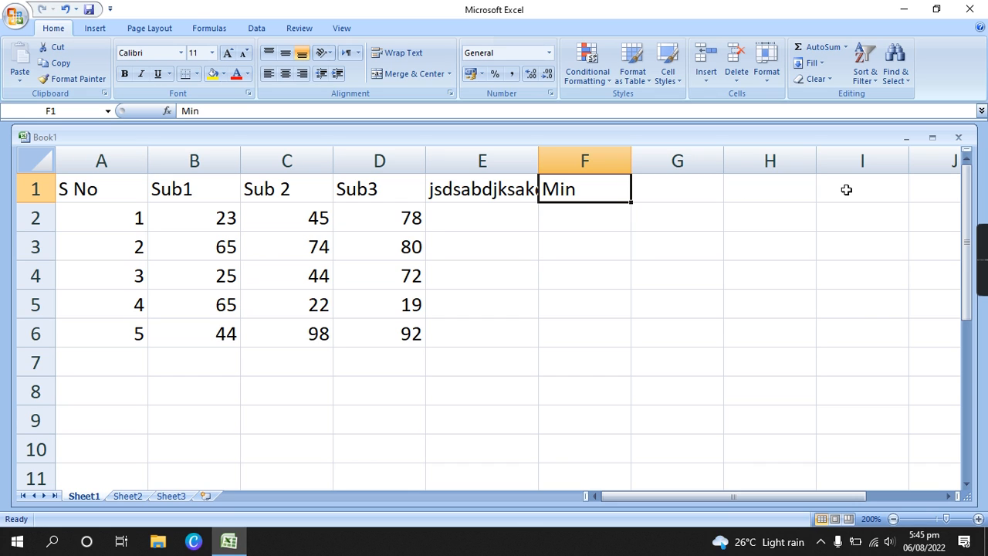
pyautogui.click(512, 164)
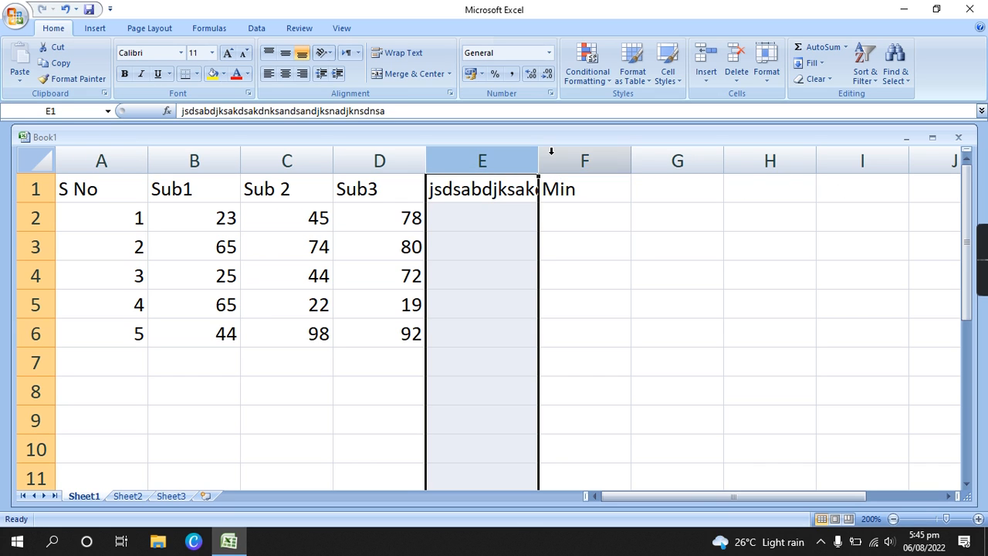
# AutoFit the width of column E to the long test text in cell E1.
pyautogui.click(568, 195)
pyautogui.click(514, 193)
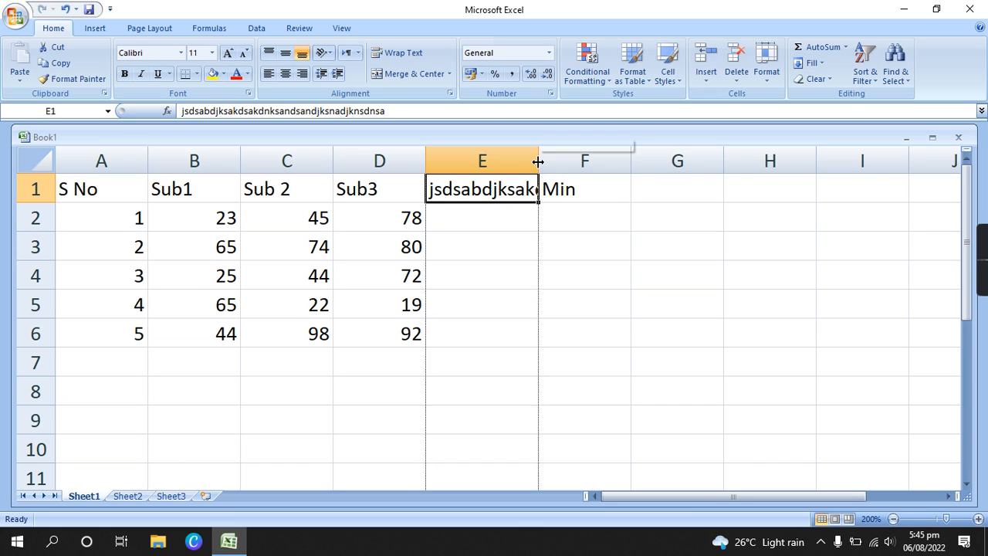
pyautogui.doubleClick(539, 161)
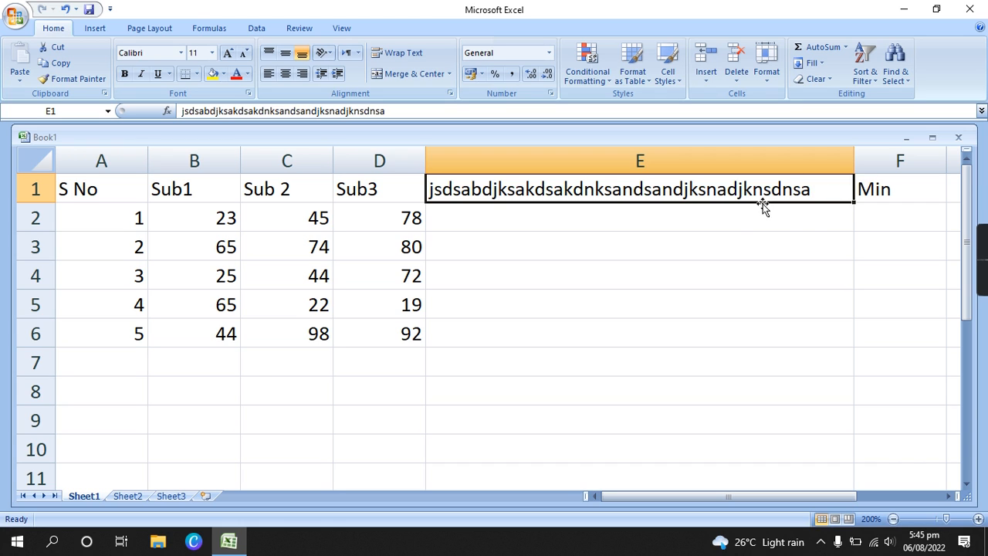
# Replace the long test text in cell E1 with the heading Total Marks.
pyautogui.press('BackSpace')
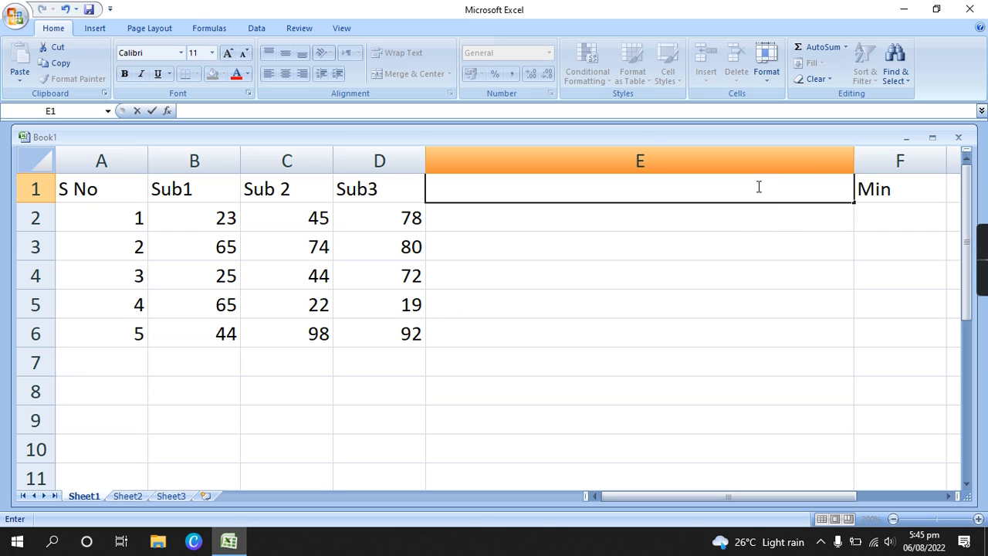
pyautogui.hotkey('ctrl', 'z')
pyautogui.hotkey('ctrl', 'z')
pyautogui.hotkey('ctrl', 'z')
pyautogui.hotkey('ctrl', 'z')
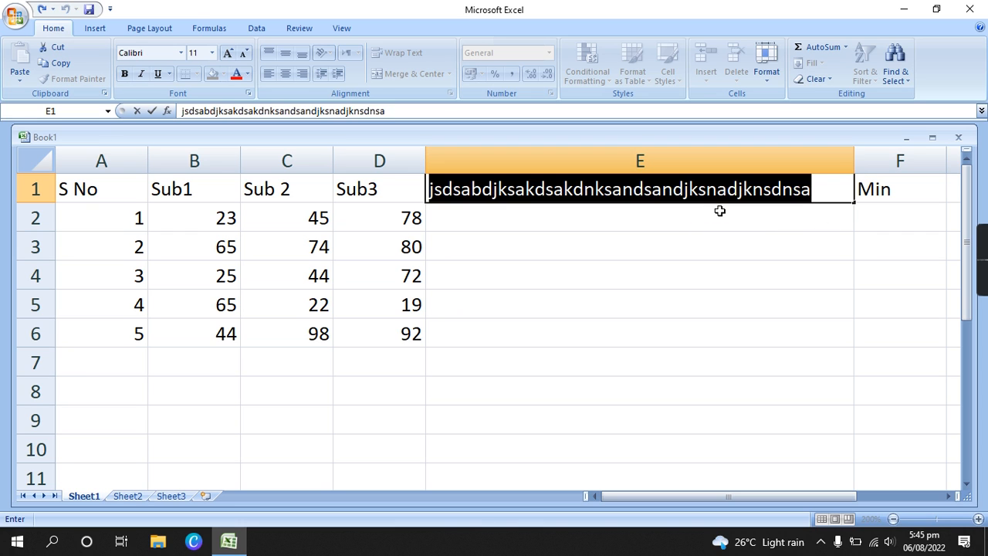
pyautogui.hotkey('ctrl', 'z')
pyautogui.hotkey('ctrl', 'z')
pyautogui.write('T')
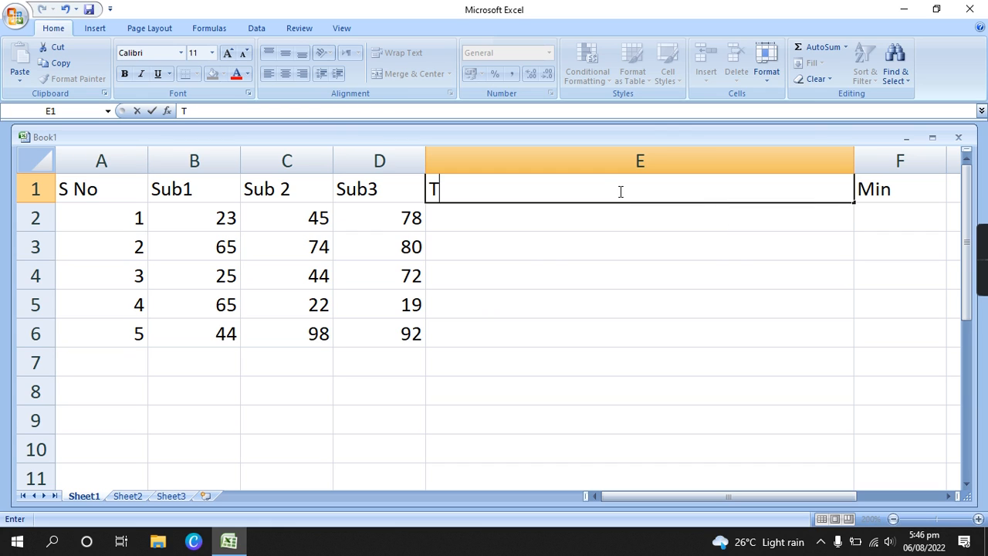
pyautogui.write('otal Marks')
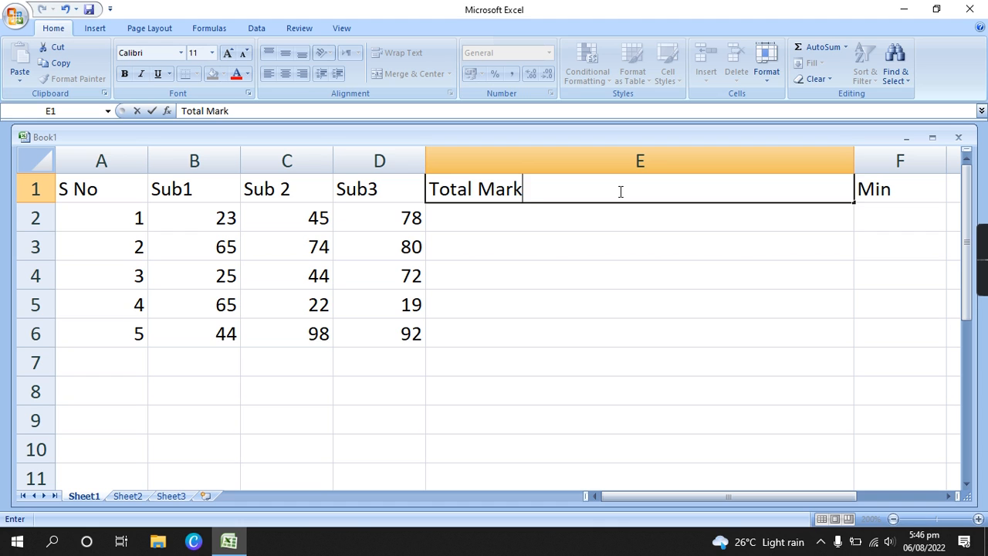
pyautogui.press('Return')
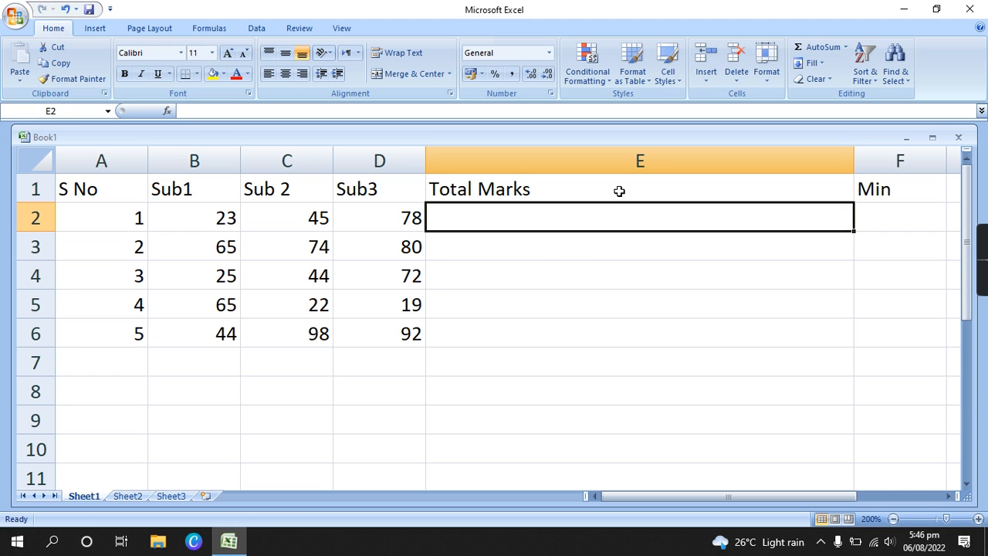
# AutoFit the width of column E to the Total Marks heading.
pyautogui.click(819, 161)
pyautogui.doubleClick(854, 161)
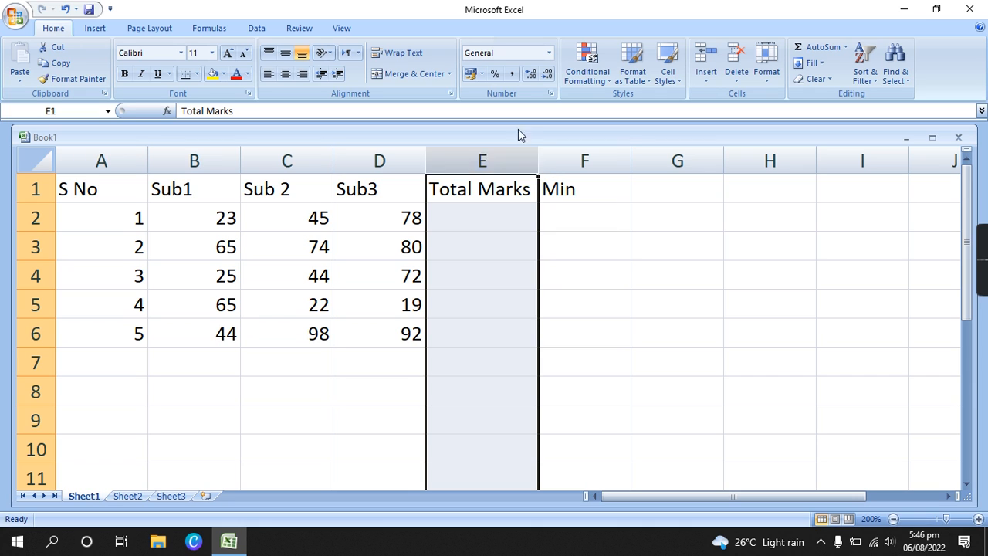
pyautogui.click(598, 223)
# Replace the heading in cell E1 with the shorter text Total.
pyautogui.click(514, 189)
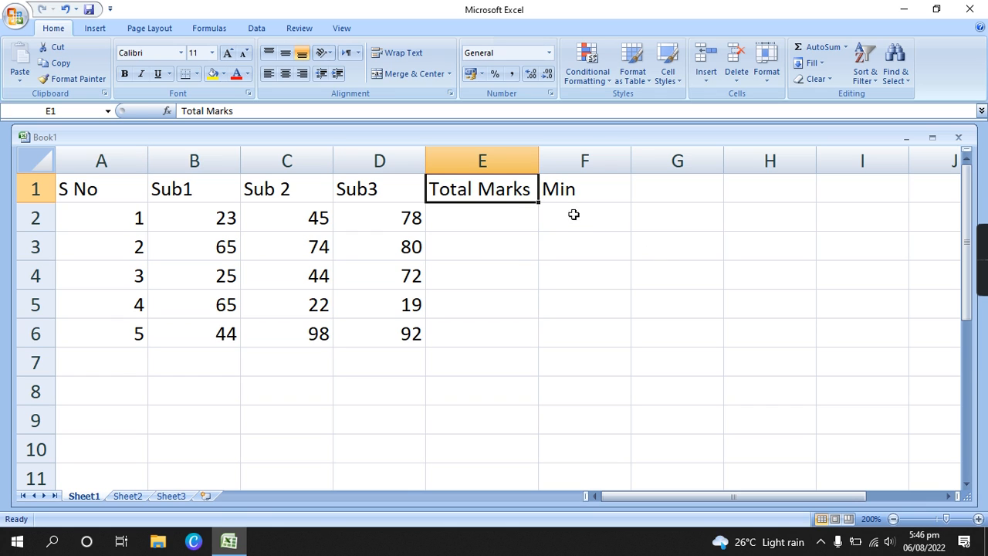
pyautogui.press('BackSpace')
pyautogui.write('T')
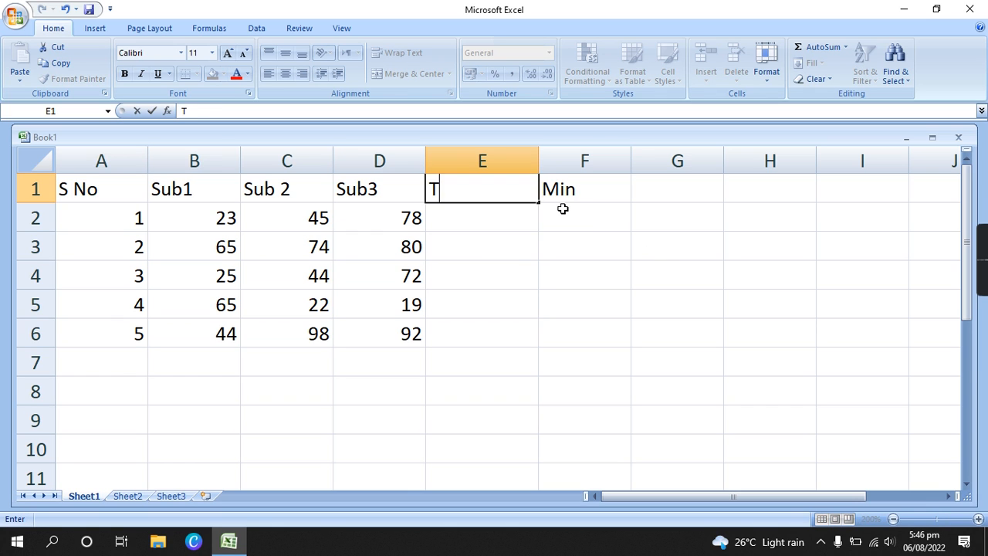
pyautogui.write('otal')
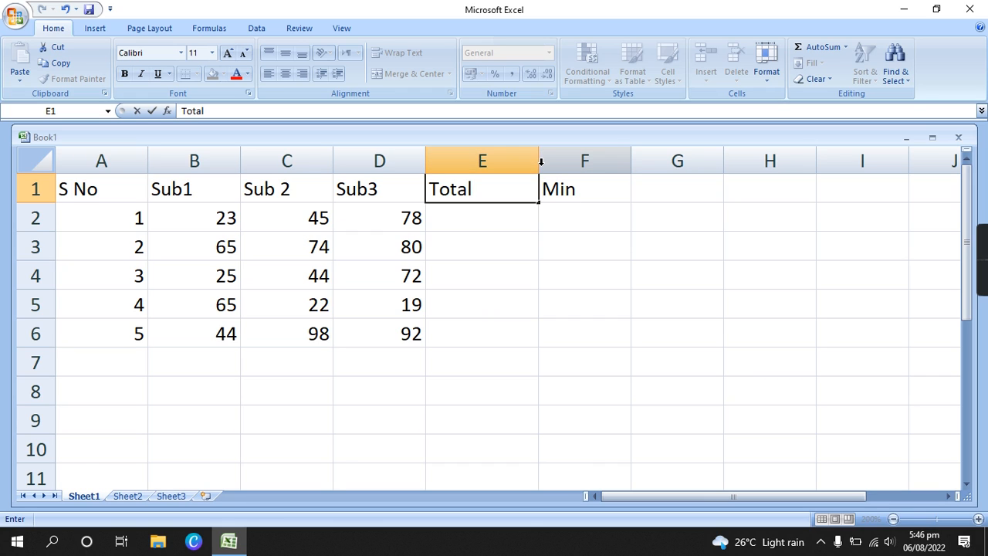
# AutoFit the width of column E to the short heading Total.
pyautogui.click(540, 166)
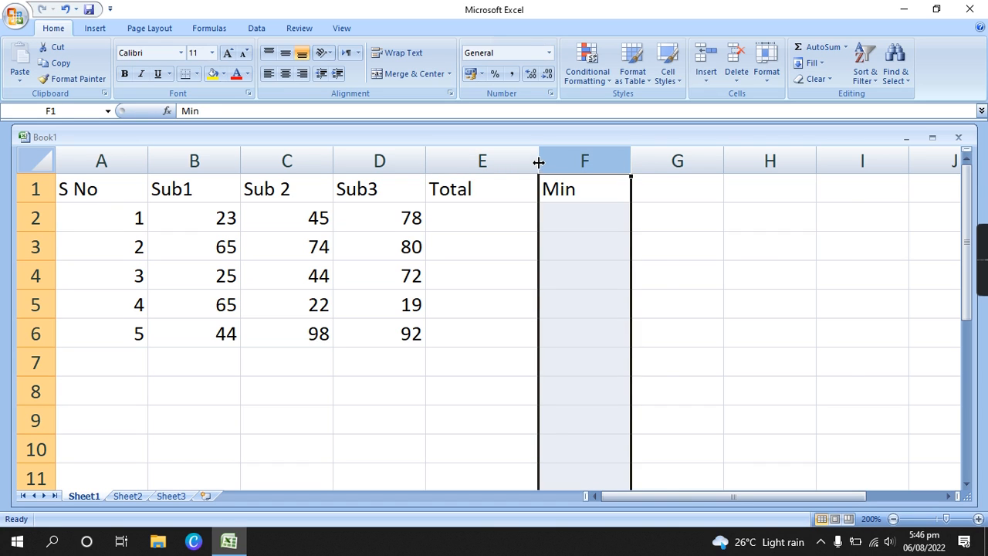
pyautogui.doubleClick(539, 162)
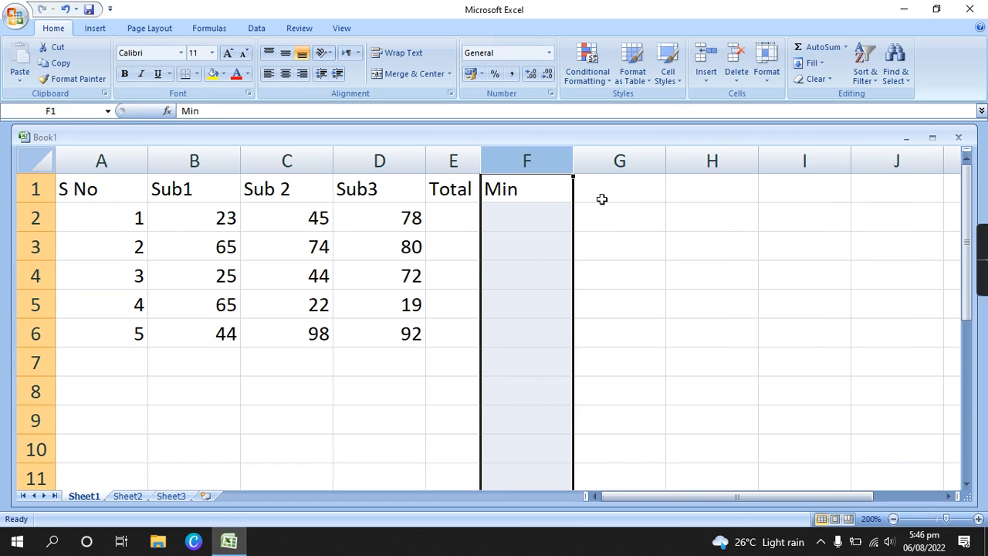
pyautogui.click(626, 217)
# Replace the heading in cell E1 with Total Marks, preceded by a space.
pyautogui.click(472, 197)
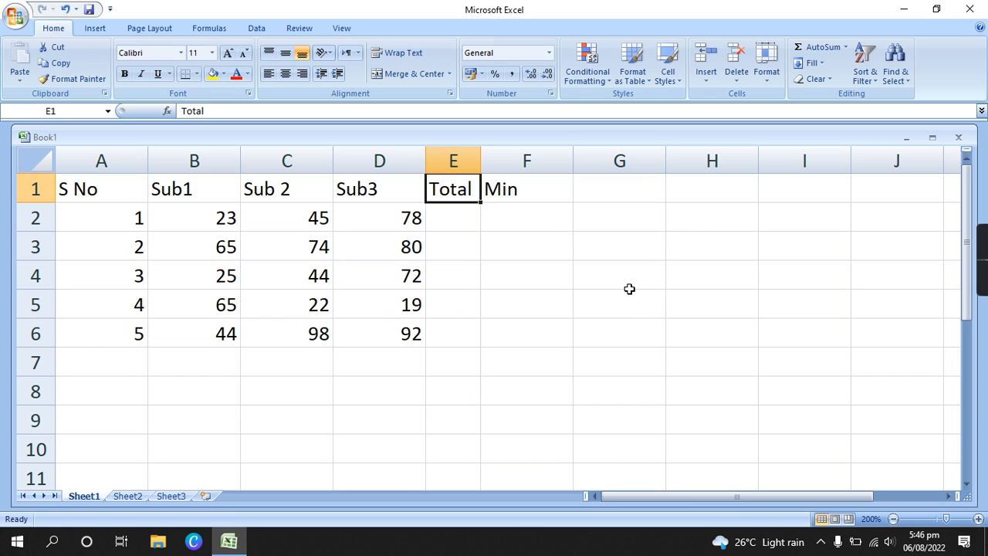
pyautogui.press('BackSpace')
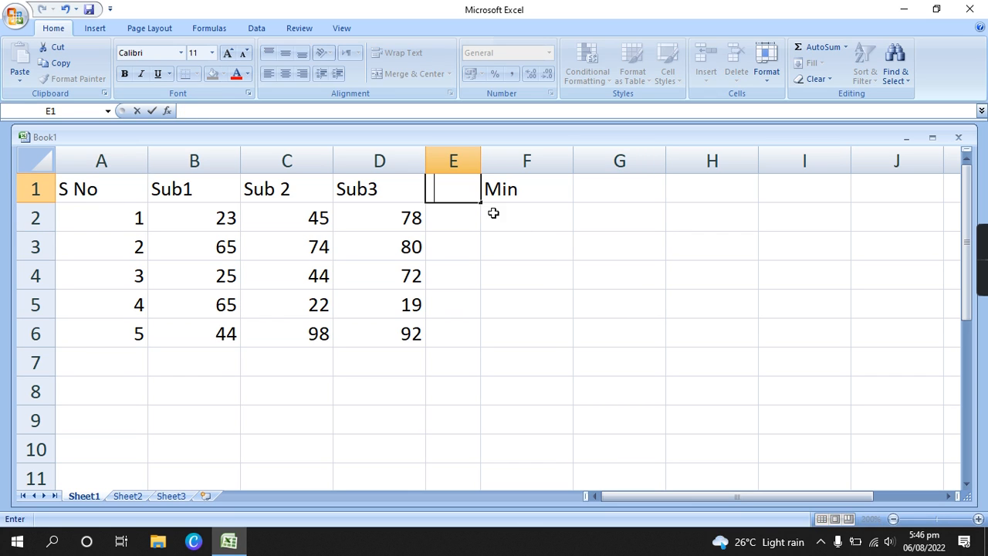
pyautogui.write('Total Marks')
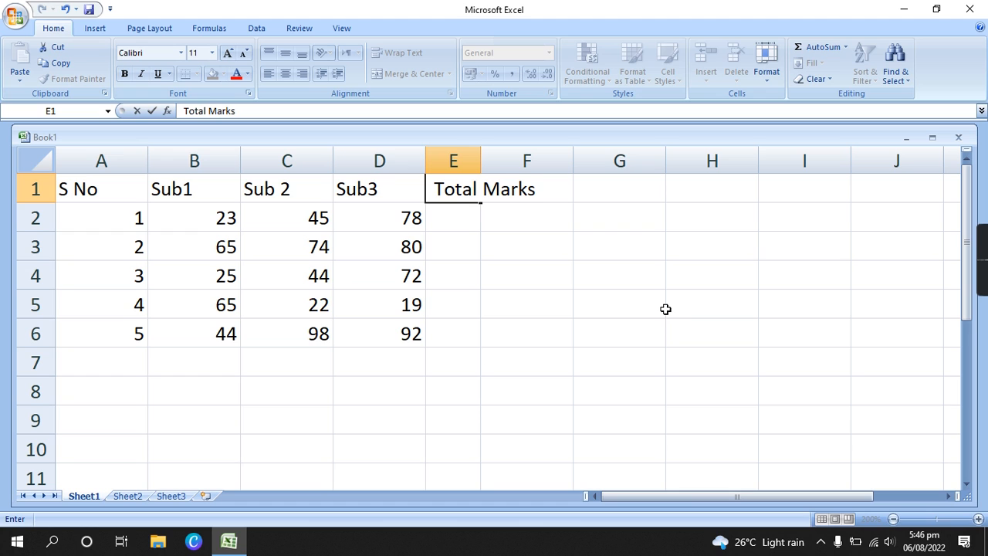
pyautogui.click(628, 274)
pyautogui.click(491, 197)
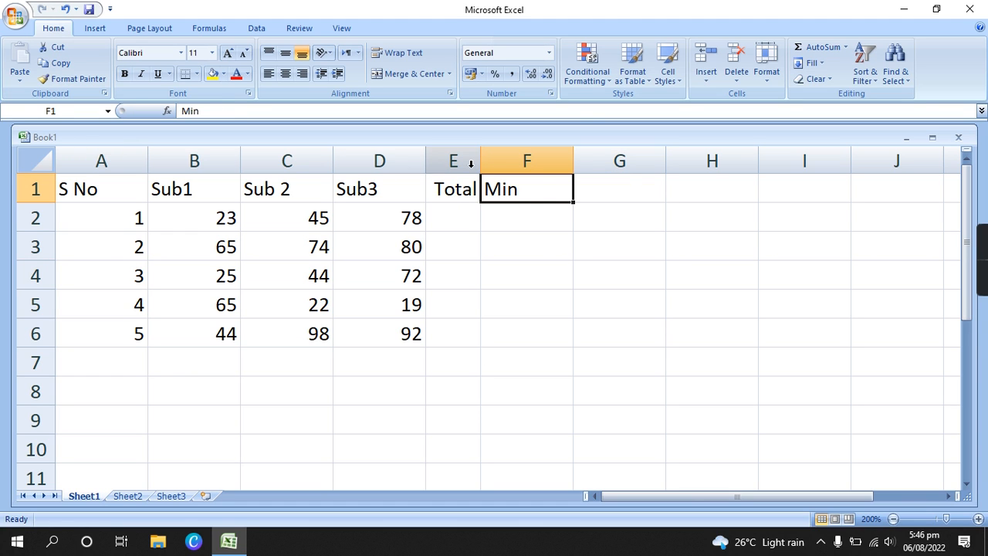
# Select column E and apply AutoFit Column Width so it fits the Total Marks heading.
pyautogui.click(470, 161)
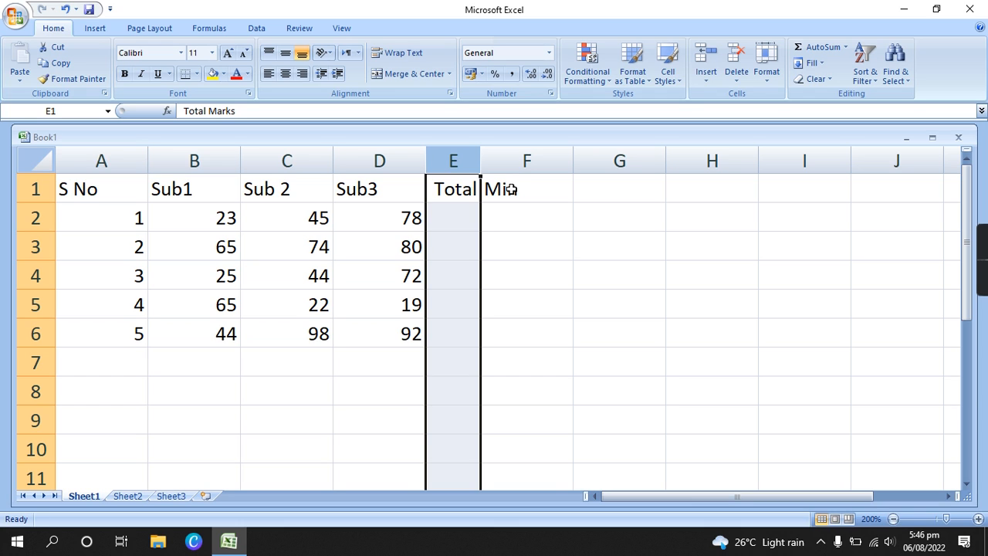
pyautogui.press('alt')
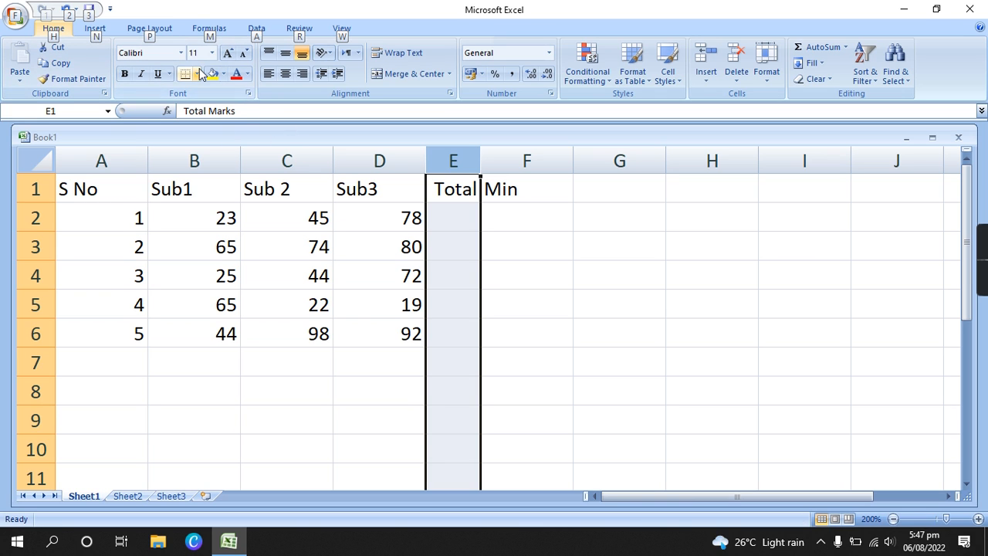
pyautogui.press('h')
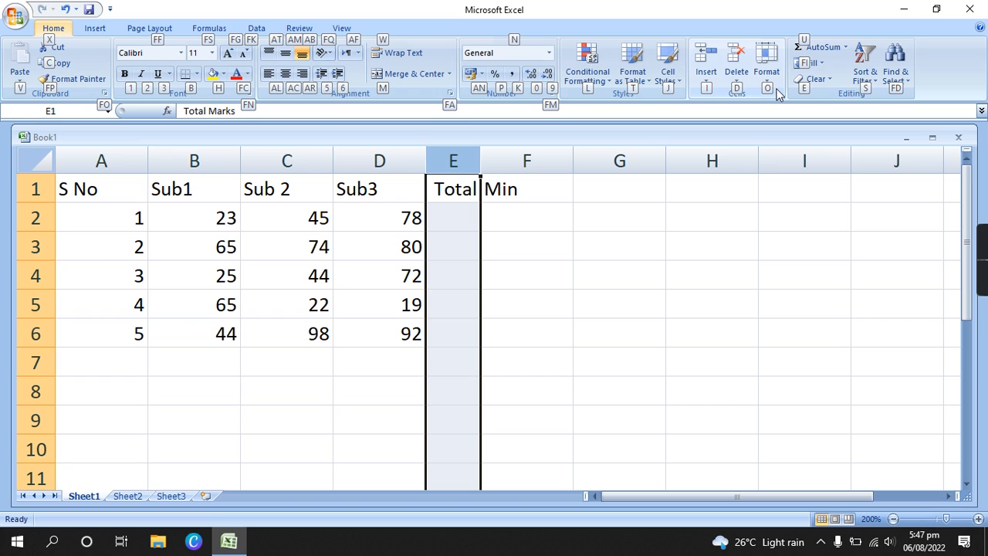
pyautogui.press('o')
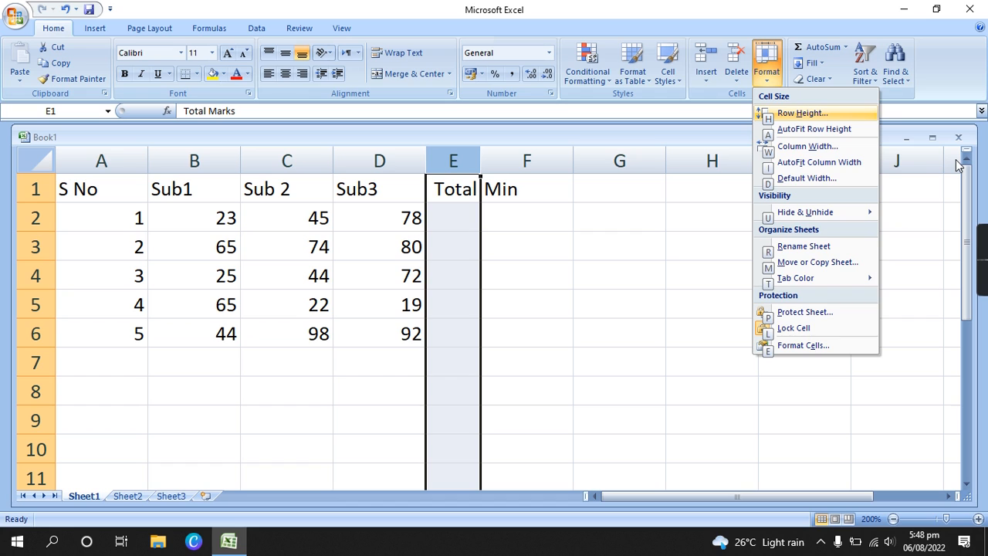
pyautogui.press('Escape')
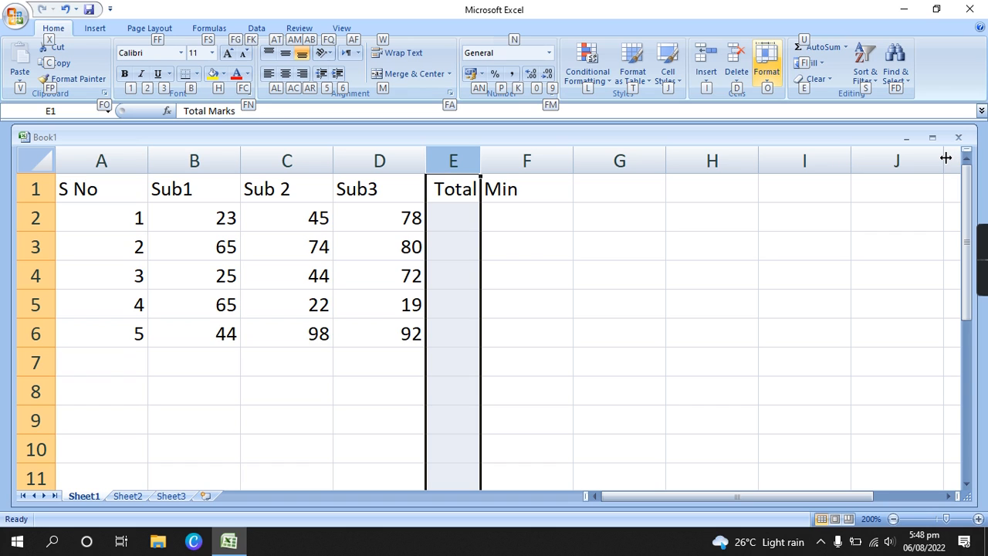
pyautogui.press('o')
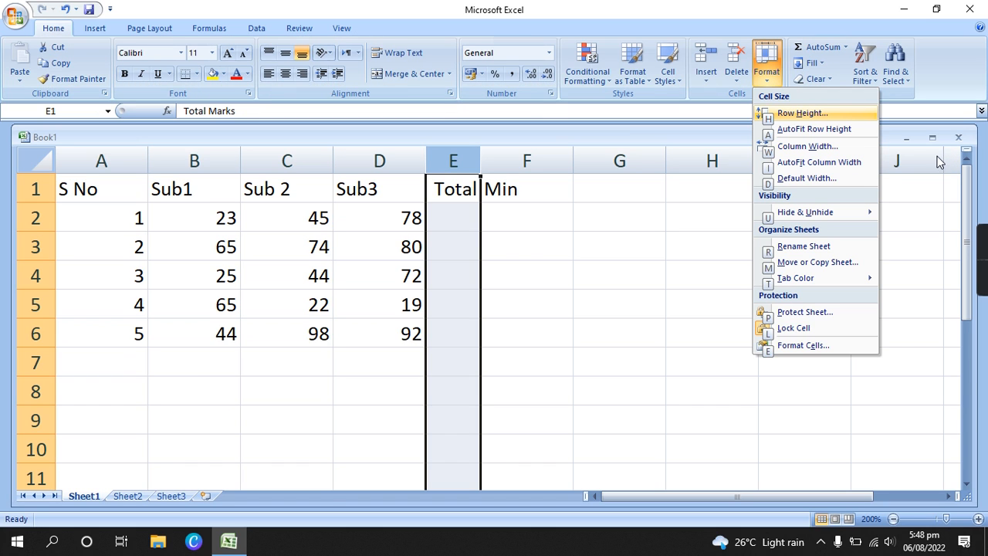
pyautogui.click(813, 163)
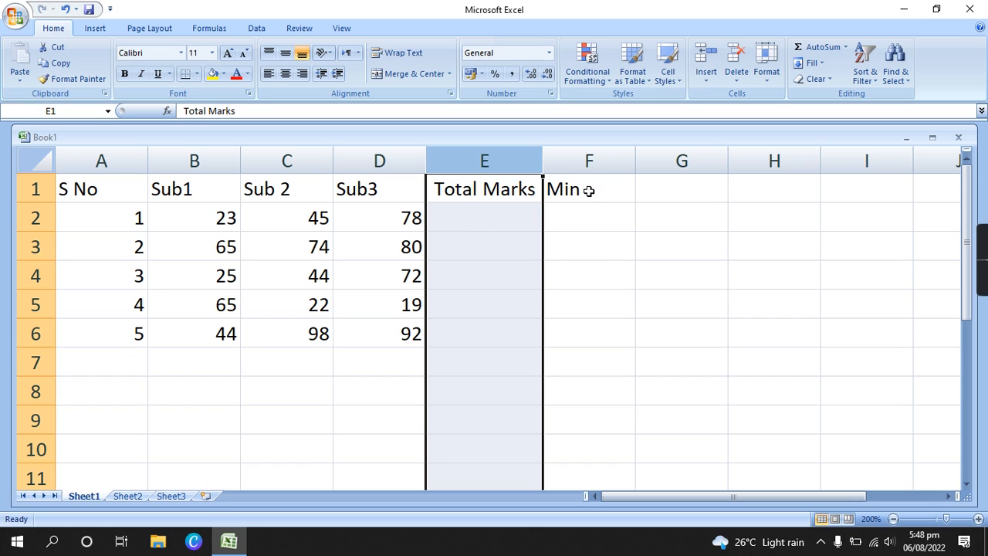
pyautogui.click(686, 279)
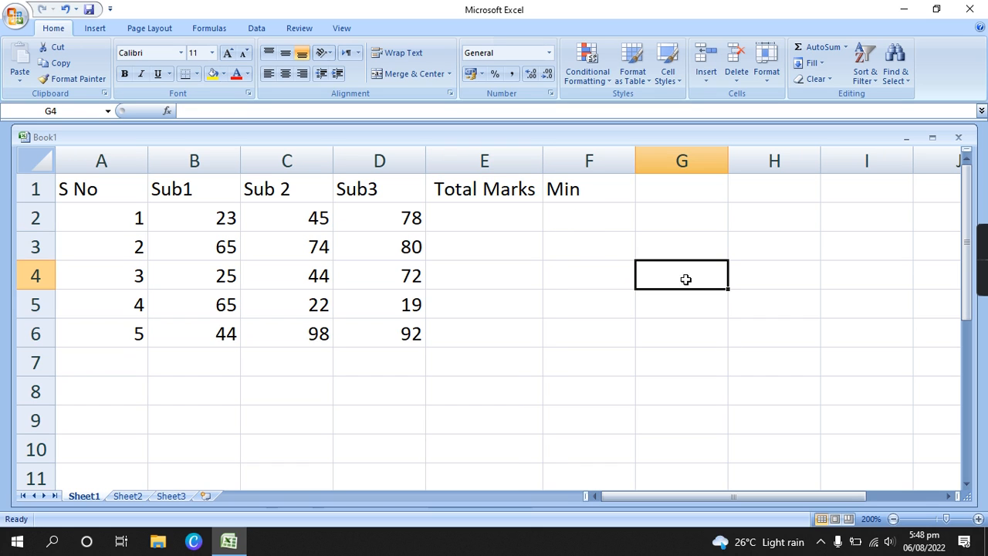
pyautogui.click(516, 182)
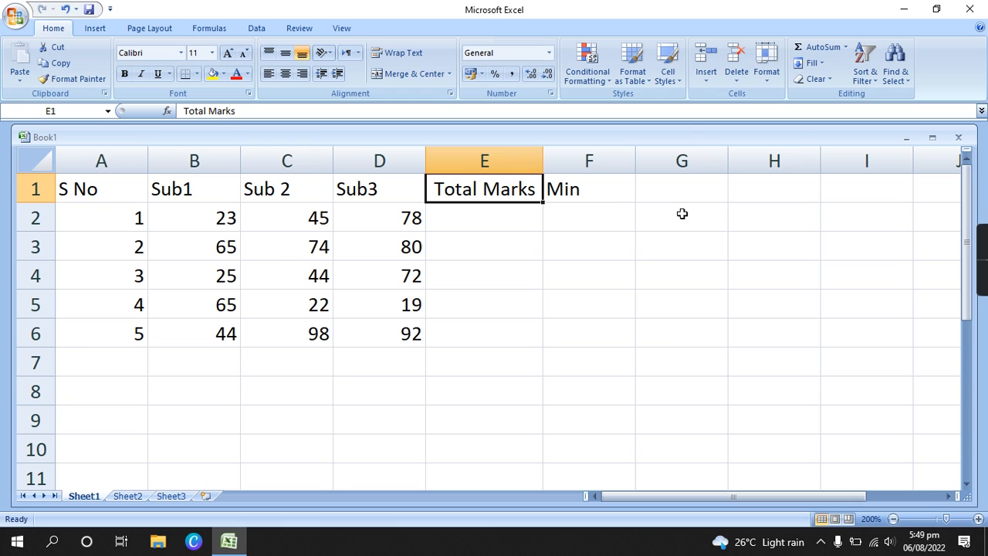
pyautogui.click(544, 157)
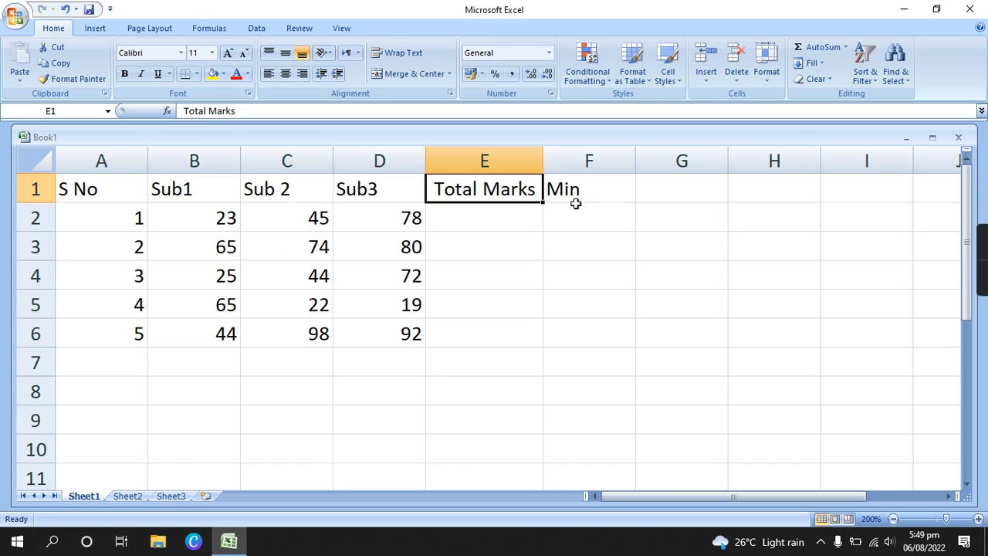